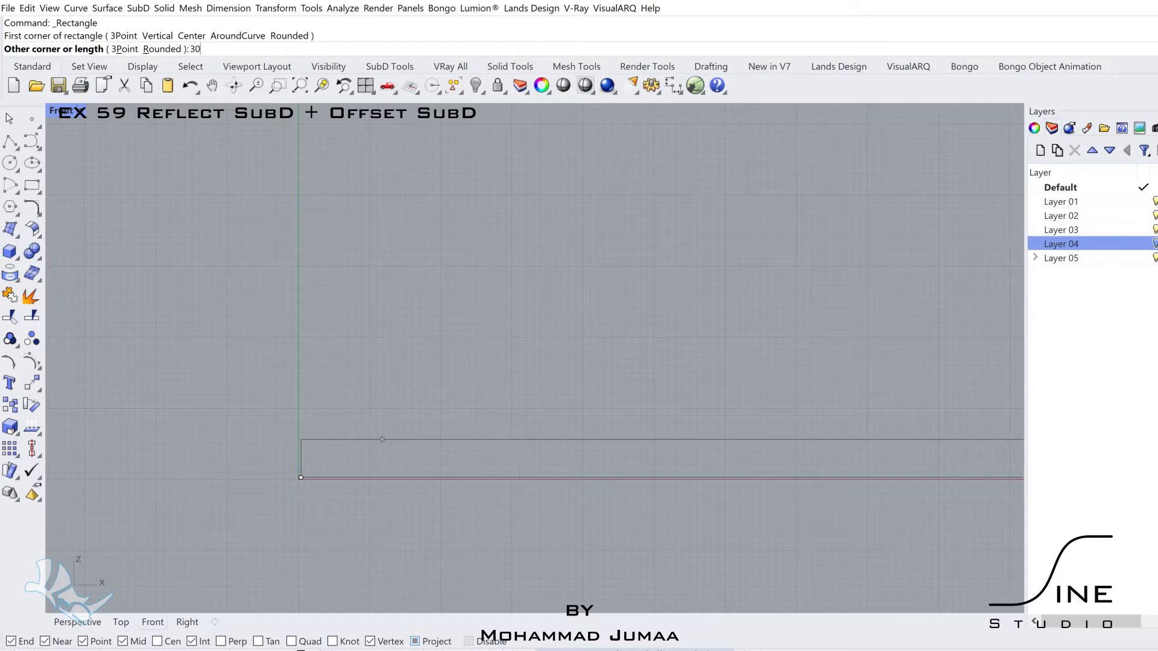
Finish the rectangle from the origin in the Front view with a length of 300 cm and a width of 80 cm.
key("Return")
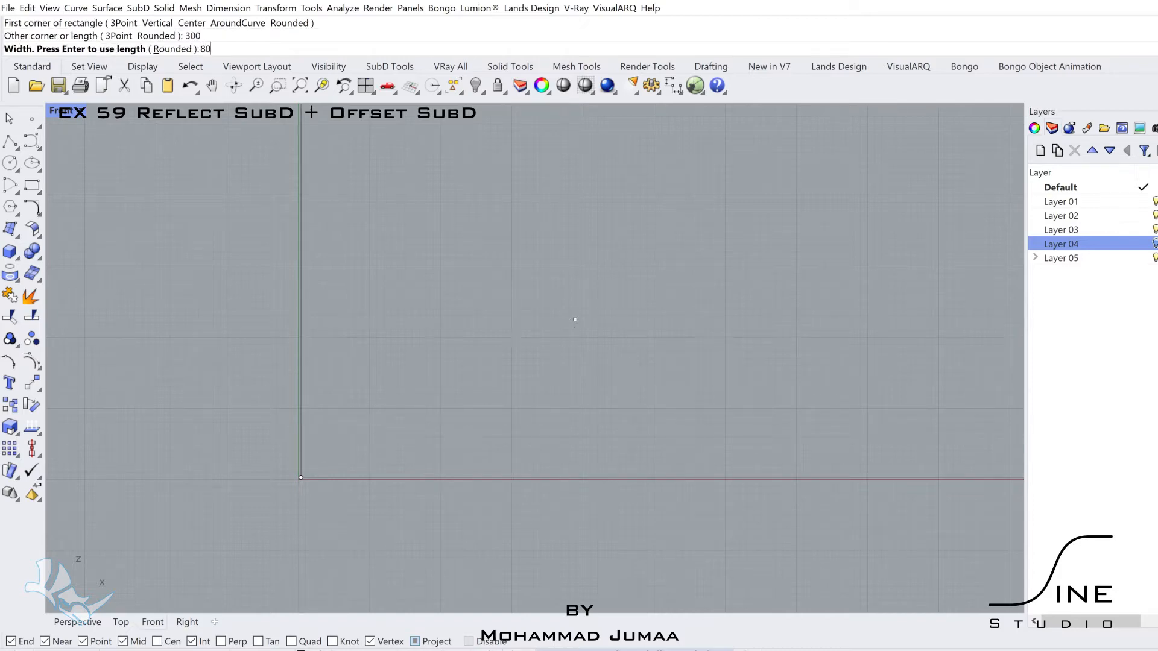
key("Return")
scroll(573, 321, "down", 15)
scroll(325, 367, "up", 2)
right_click_drag(567, 346, 439, 375)
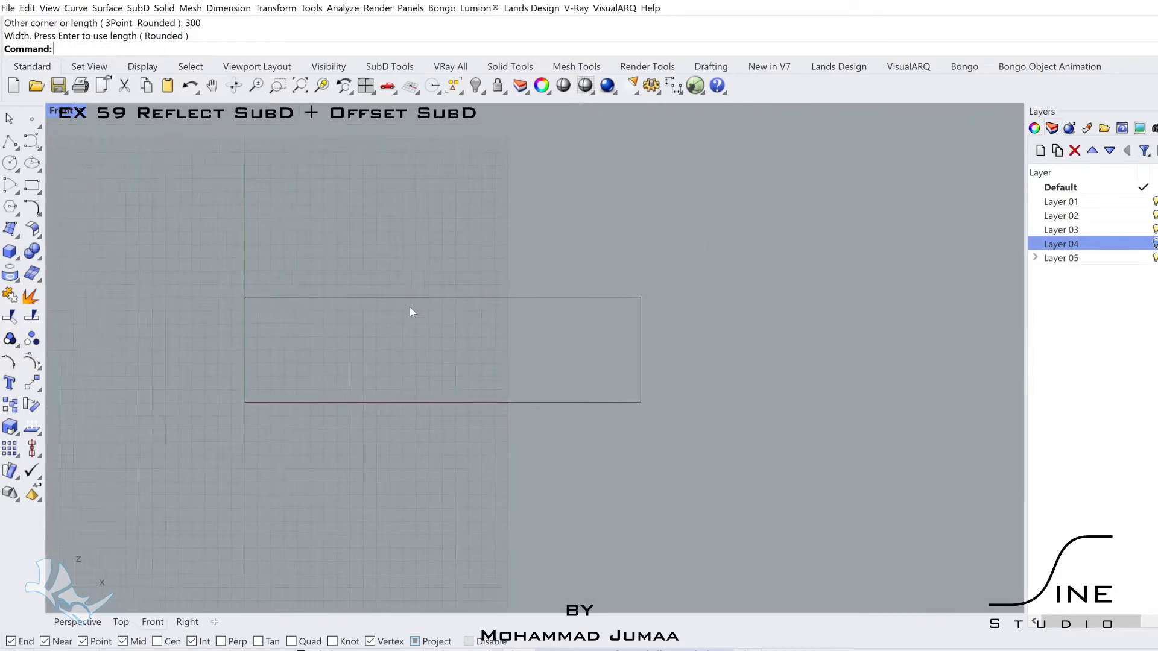
Draw a vertical and a horizontal centre line between the midpoints of the rectangle's opposite sides.
left_click(412, 297)
right_click_drag(411, 297, 464, 292)
left_click(10, 141)
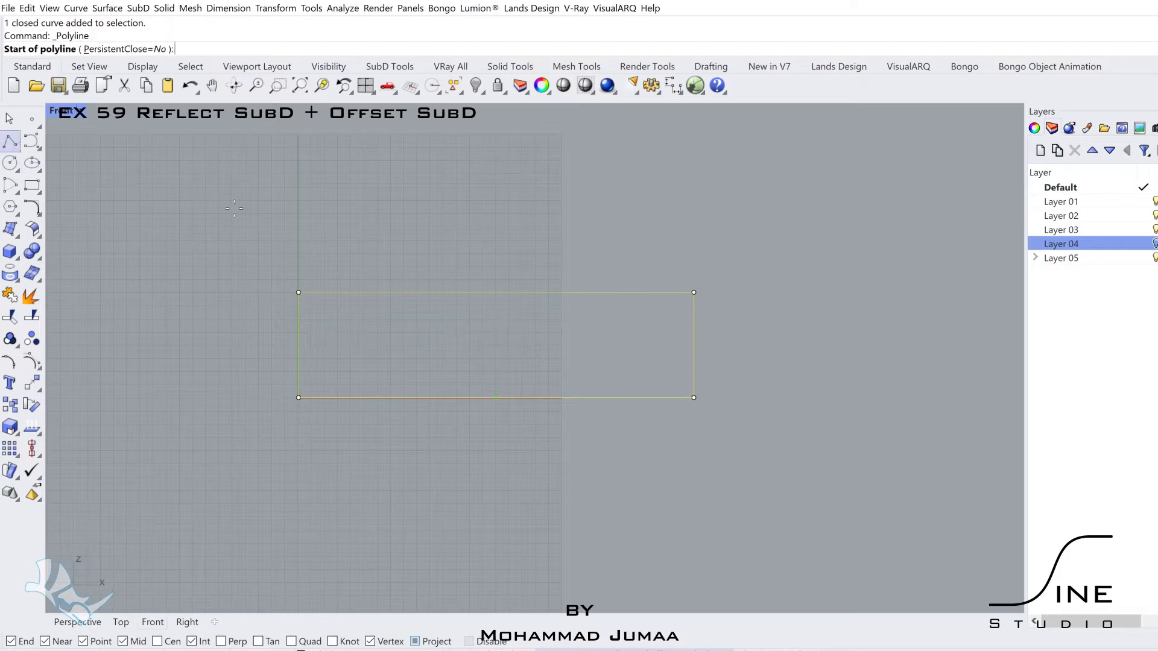
left_click(496, 292)
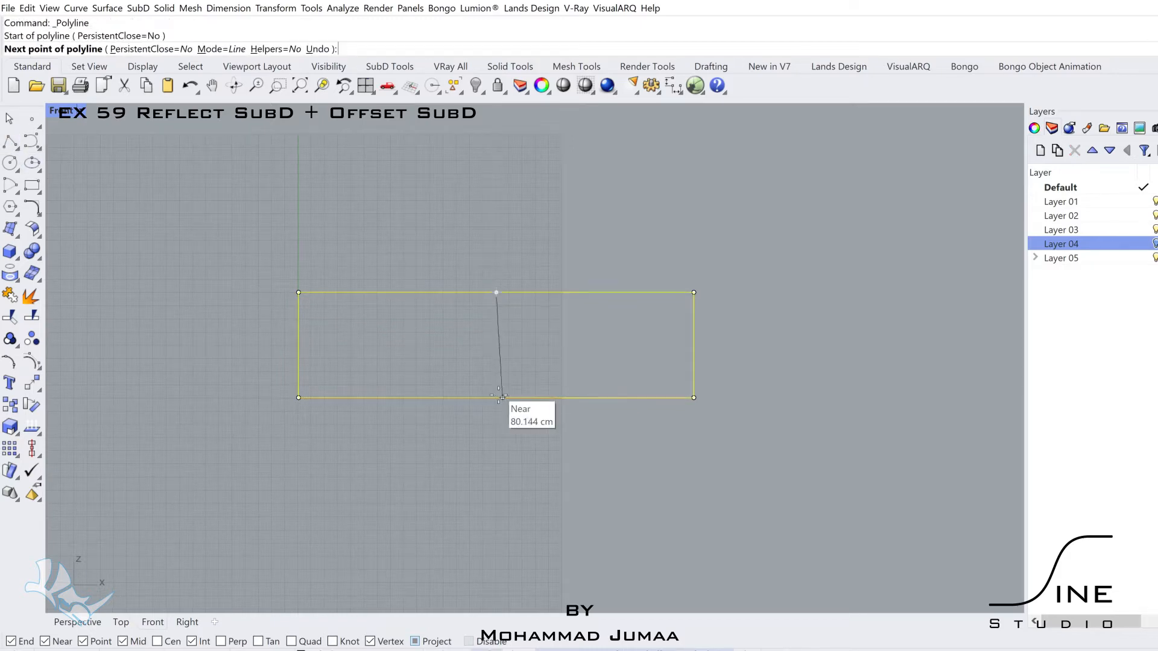
left_click(496, 398)
key("Return")
key("Return")
left_click(298, 345)
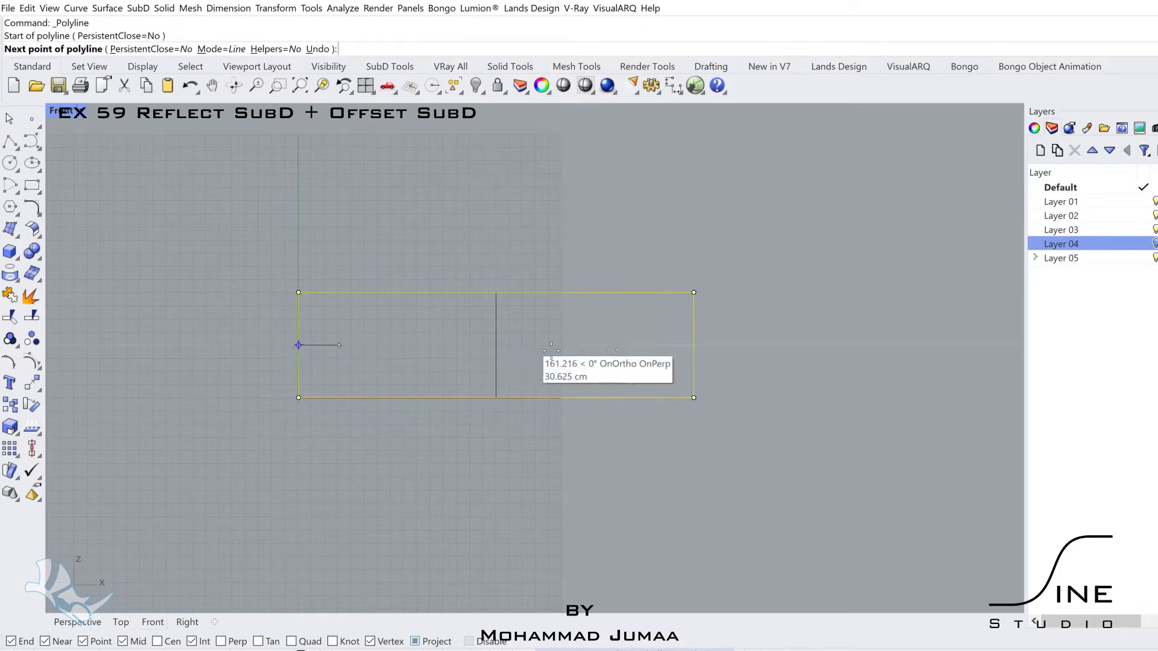
left_click(693, 345)
key("Return")
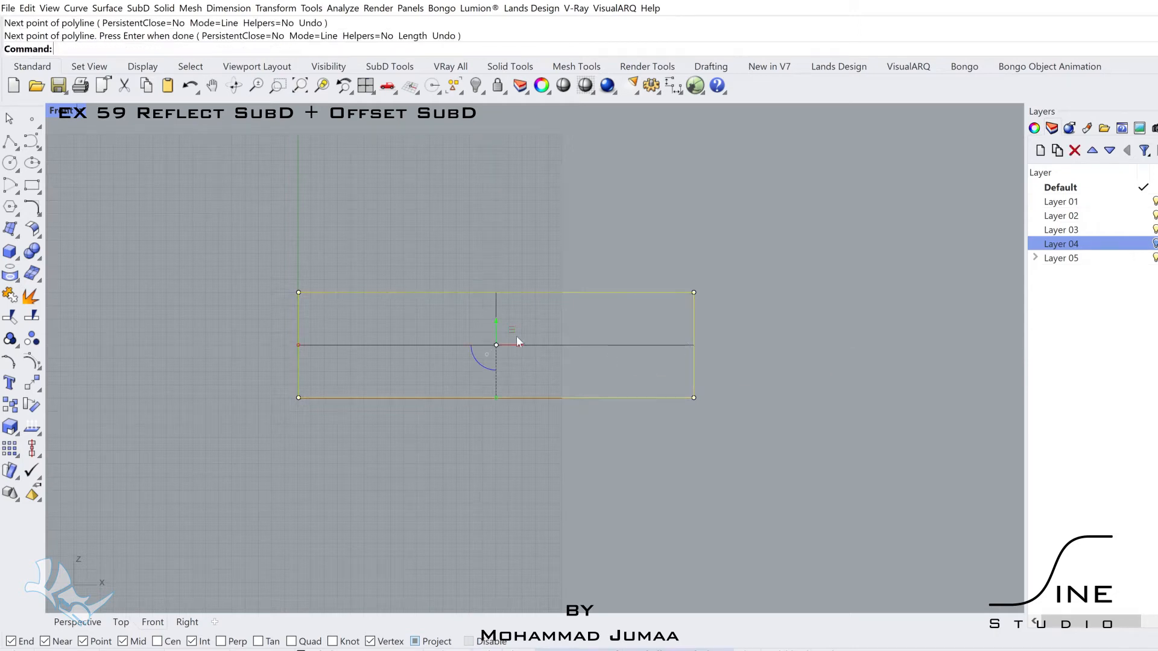
Draw an interpolated curve from the top midpoint through the left midpoint and the bottom edge, ending low on the vertical centre line.
scroll(461, 344, "up", 3)
right_click_drag(437, 340, 465, 340)
left_click(446, 316)
left_click(40, 148)
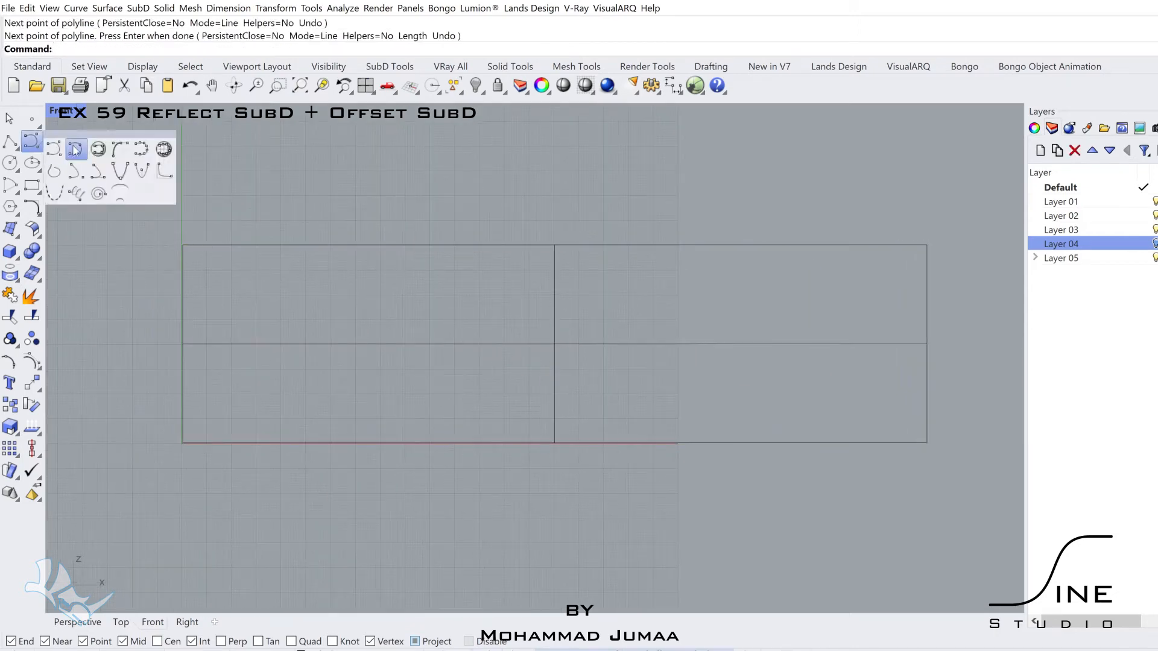
left_click(76, 149)
left_click(554, 245)
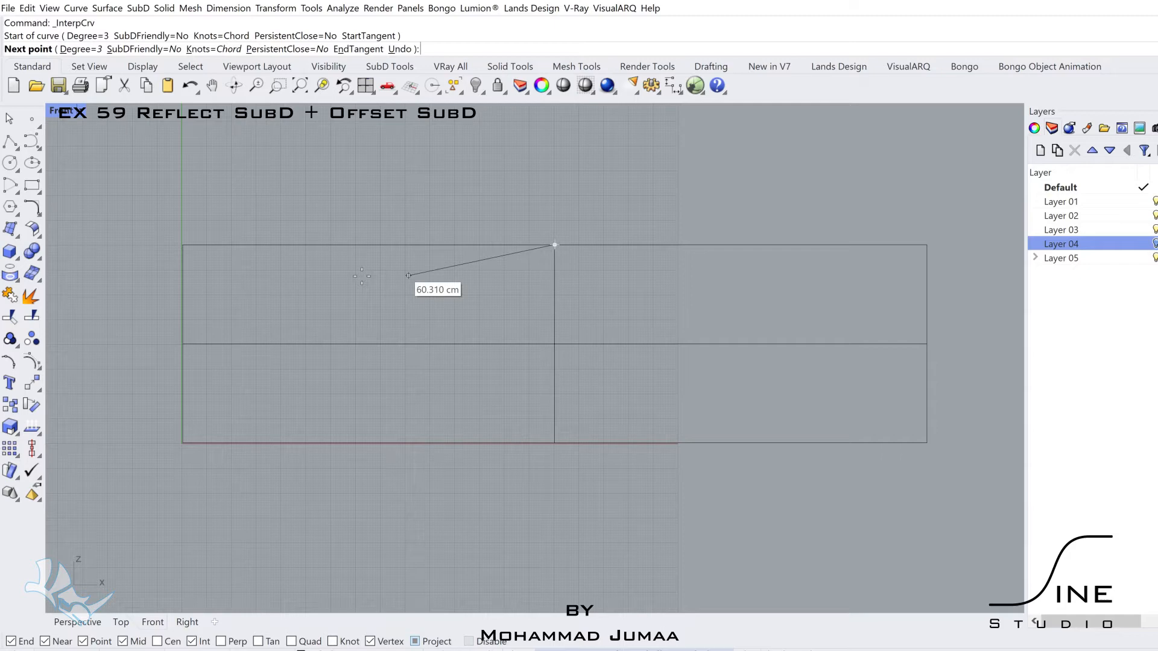
left_click(182, 343)
left_click(367, 442)
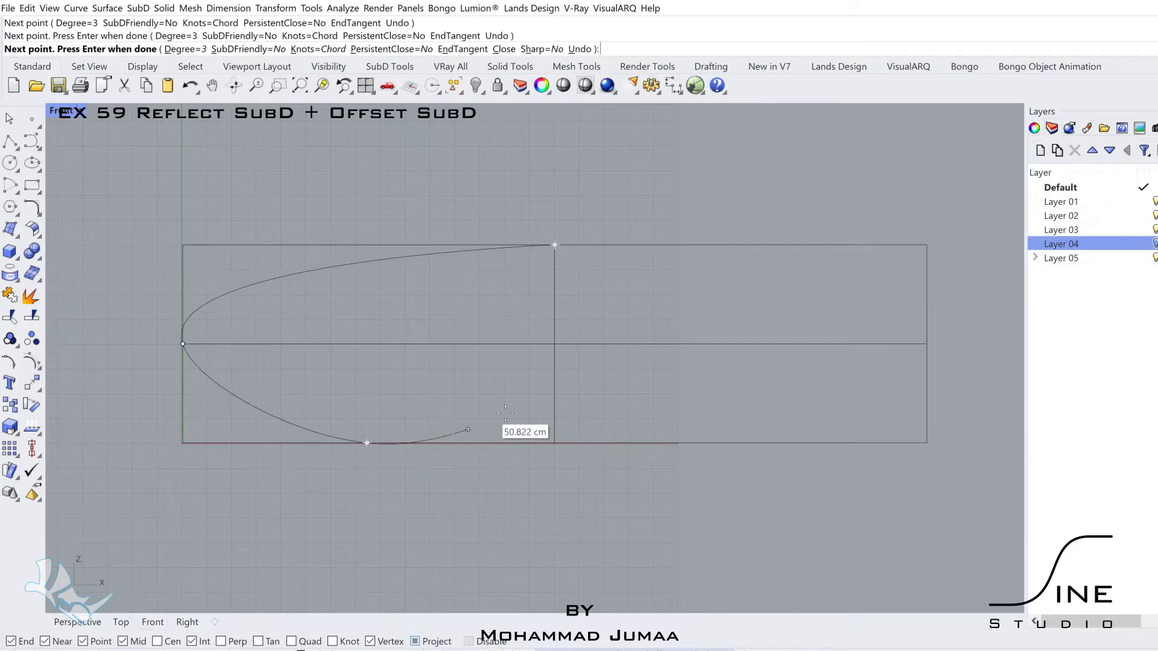
left_click(554, 406)
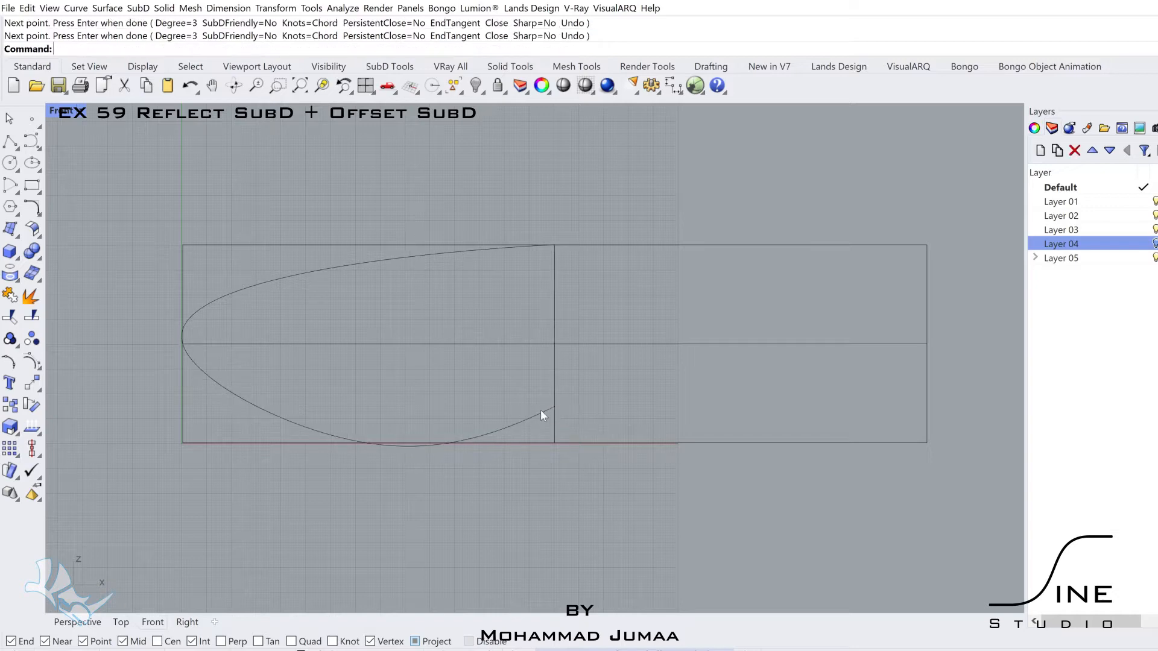
key("Return")
Turn on the curve's edit points and shift the one on its upper arc toward the rectangle's top left corner.
left_click(9, 363)
left_click(398, 259)
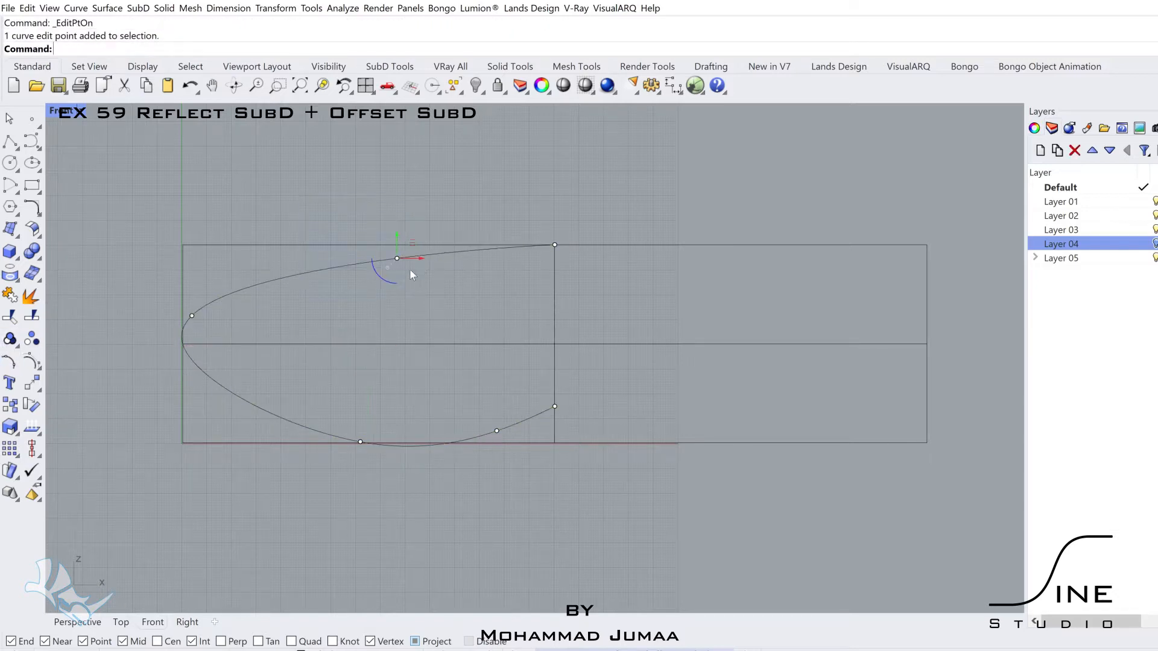
left_click_drag(366, 269, 329, 264)
scroll(346, 241, "up", 4)
scroll(181, 302, "down", 2)
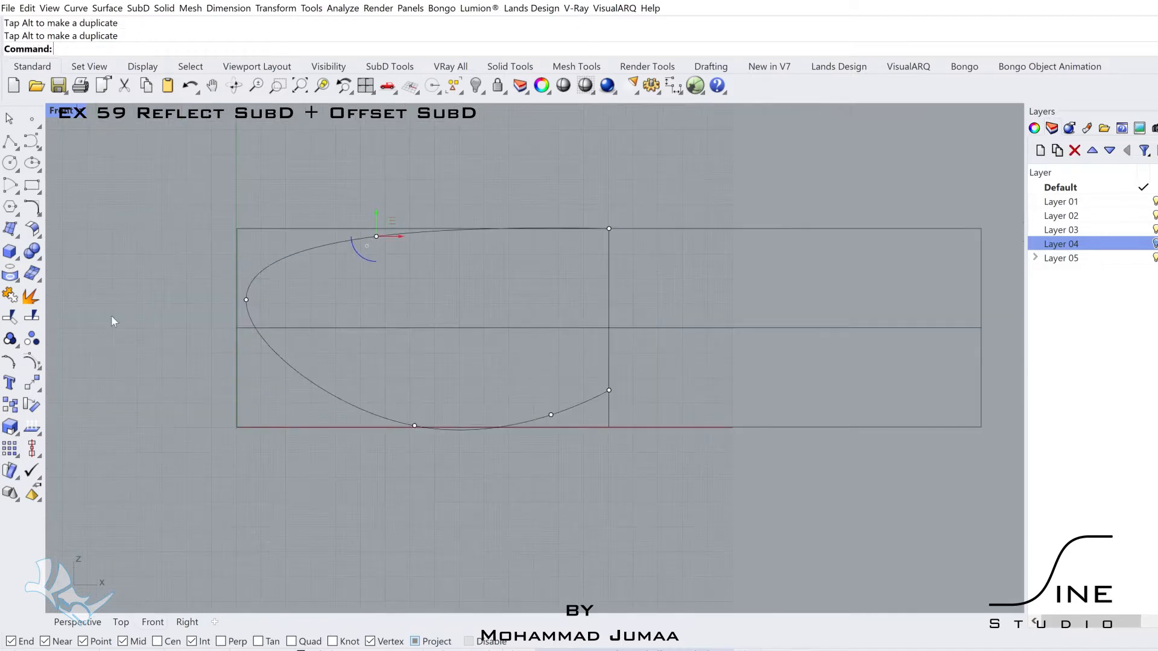
Insert two control points into the curve, one on its upper left arc and one on its lower left arc.
left_click(39, 370)
left_click(84, 373)
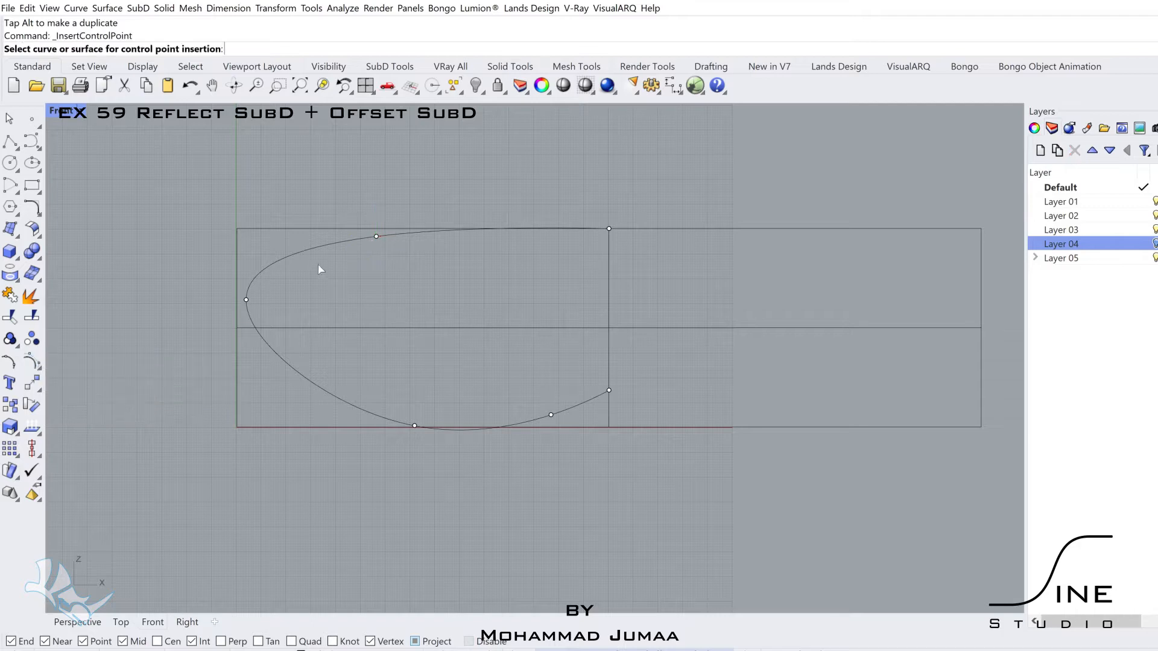
left_click(308, 249)
left_click(308, 248)
left_click(317, 382)
key("Return")
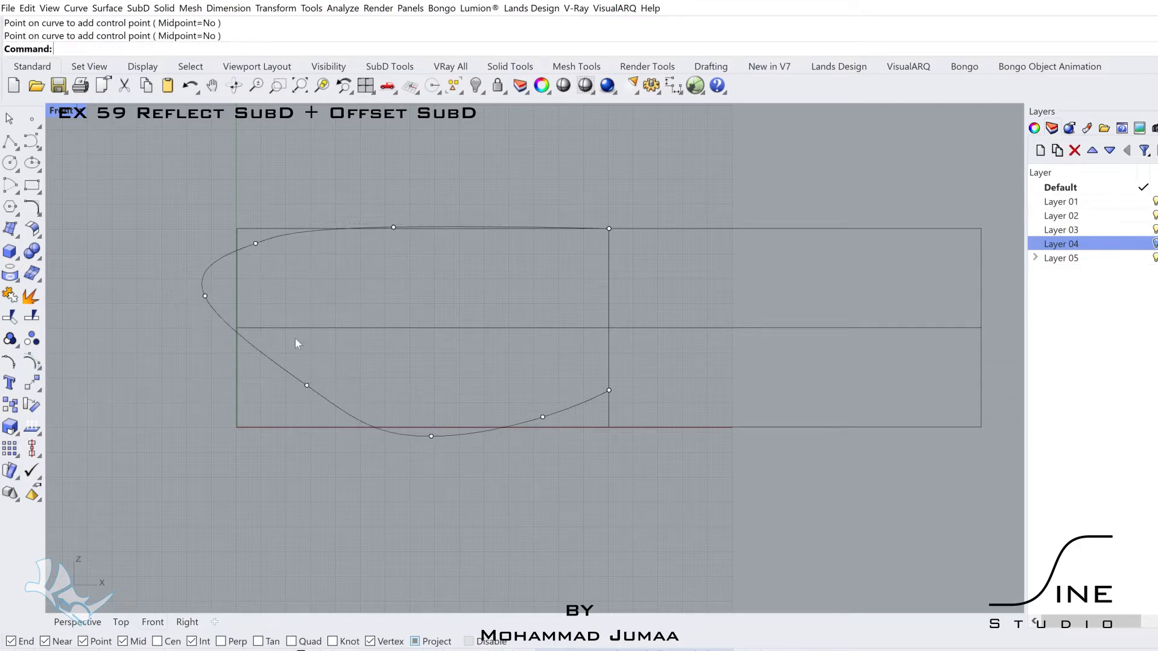
Move the edit points so the curve's nose meets the rectangle's left midpoint and its arcs round out inside the rectangle.
left_click_drag(205, 295, 237, 327)
left_click_drag(255, 230, 285, 275)
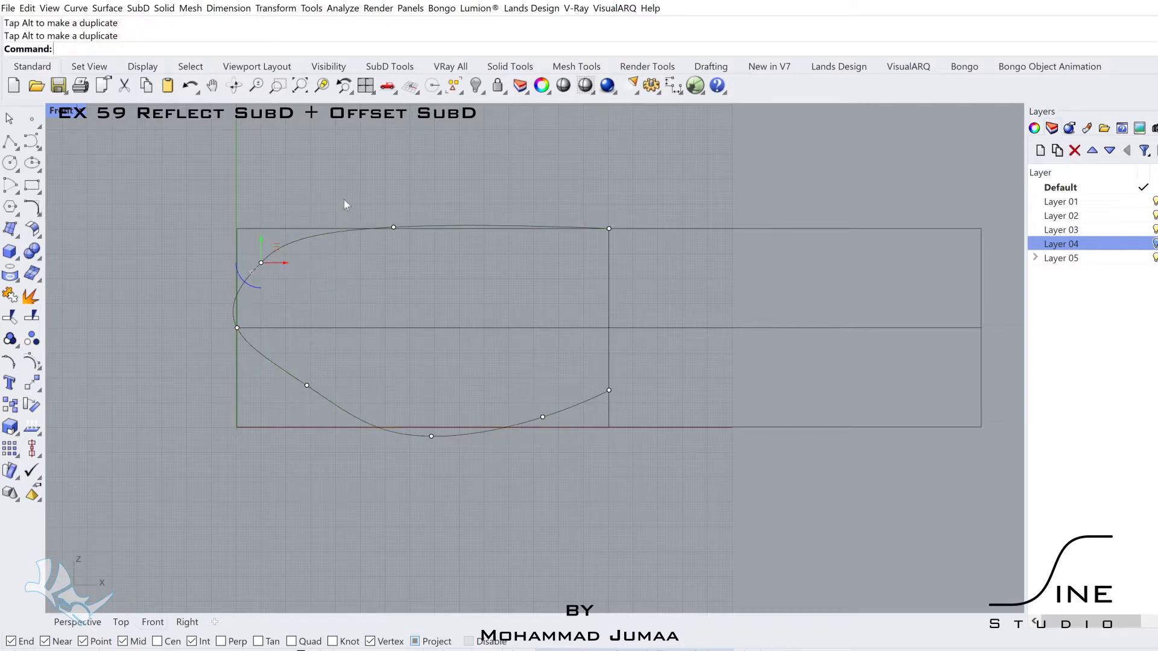
left_click_drag(392, 213, 385, 222)
scroll(344, 318, "up", 2)
right_click_drag(318, 393, 311, 359)
left_click_drag(445, 402, 445, 389)
left_click(291, 366)
left_click_drag(309, 353, 288, 364)
right_click_drag(288, 364, 255, 381)
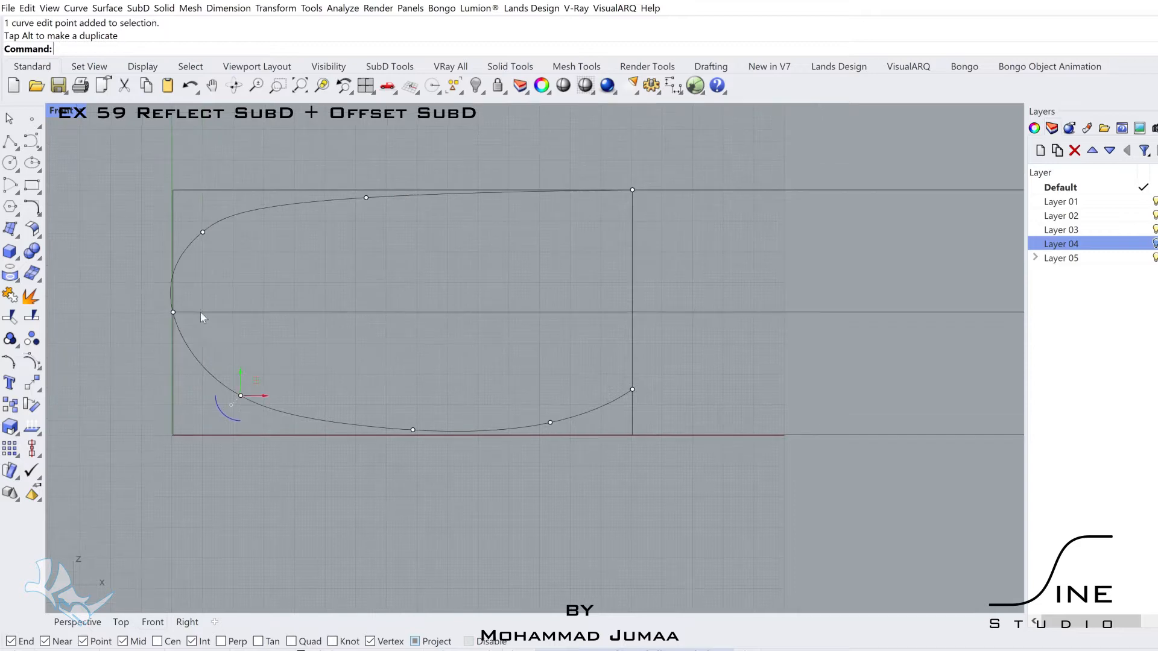
scroll(200, 312, "up", 2)
left_click_drag(240, 218, 231, 201)
scroll(243, 215, "up", 1)
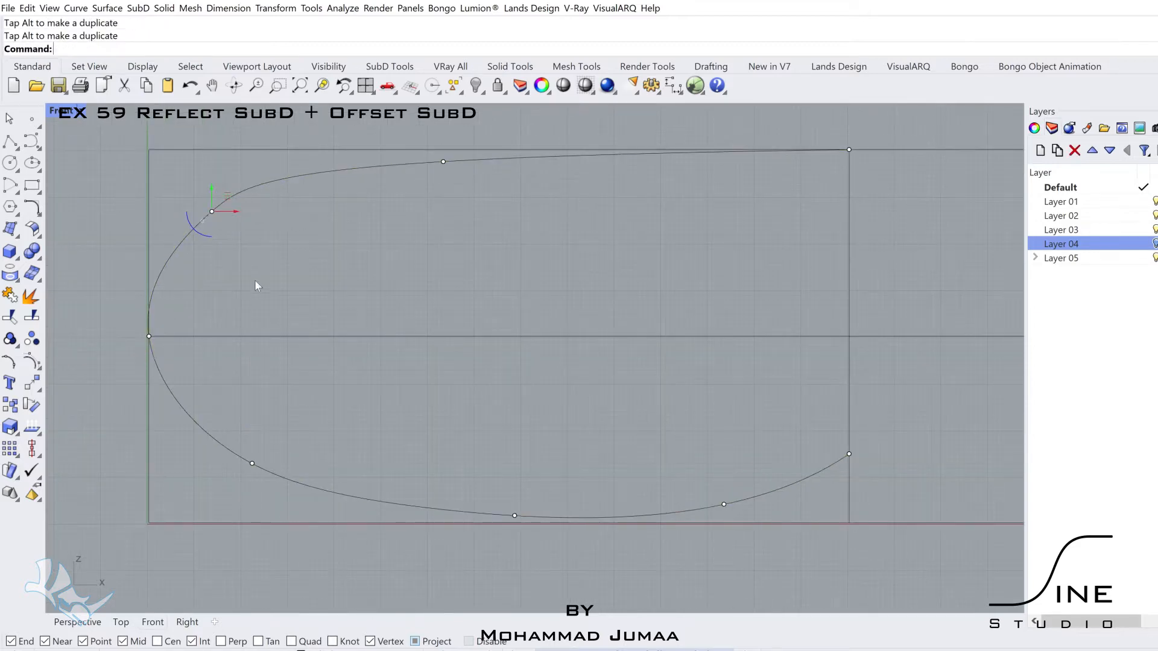
Fine-tune the two edit points on the curve's upper arc so it runs smoothly along the rectangle's top edge.
scroll(256, 284, "down", 2)
scroll(307, 204, "up", 2)
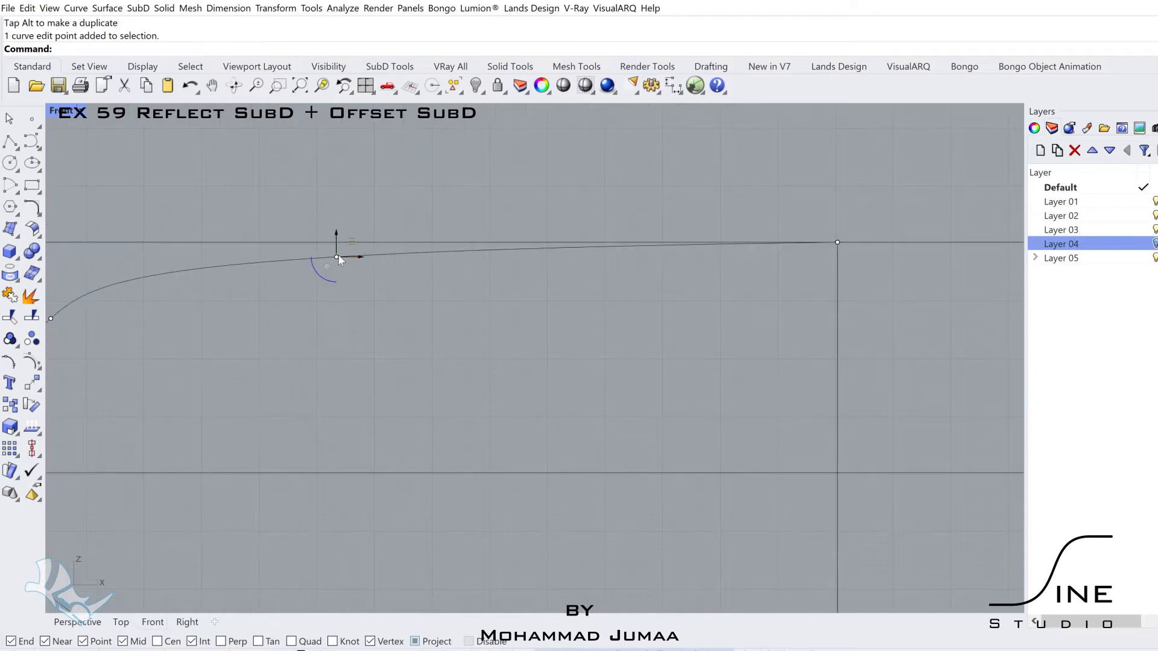
type("move")
key("Return")
left_click(337, 256)
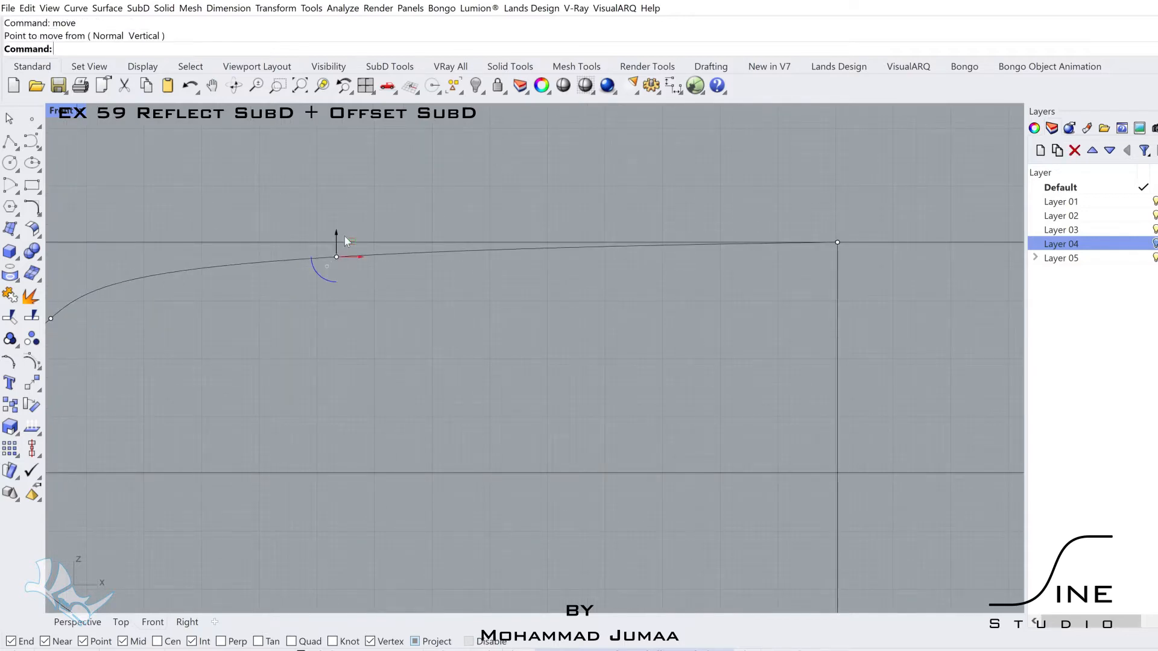
left_click(344, 251)
scroll(374, 246, "down", 2)
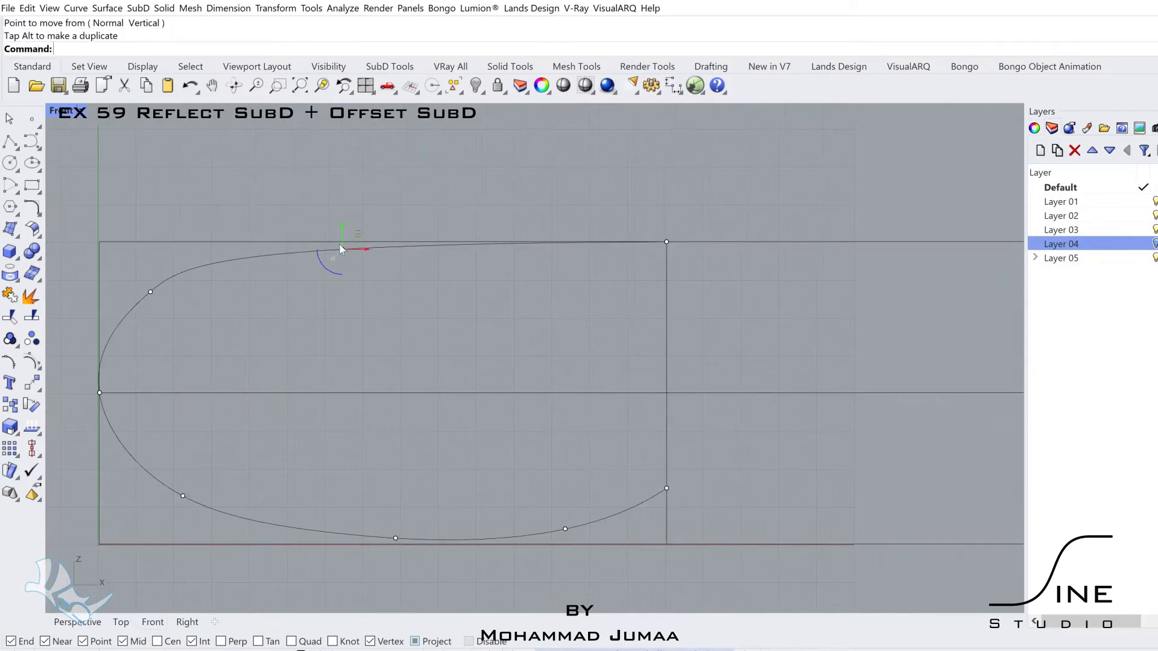
scroll(245, 288, "up", 2)
left_click_drag(453, 236, 467, 214)
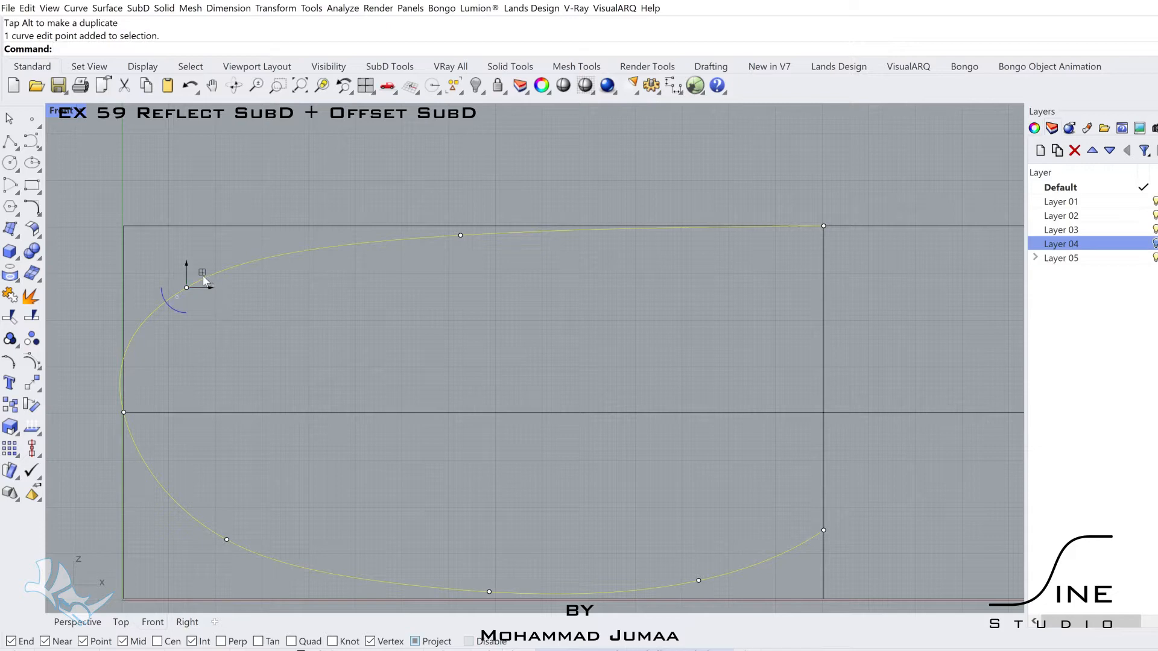
left_click_drag(204, 279, 217, 271)
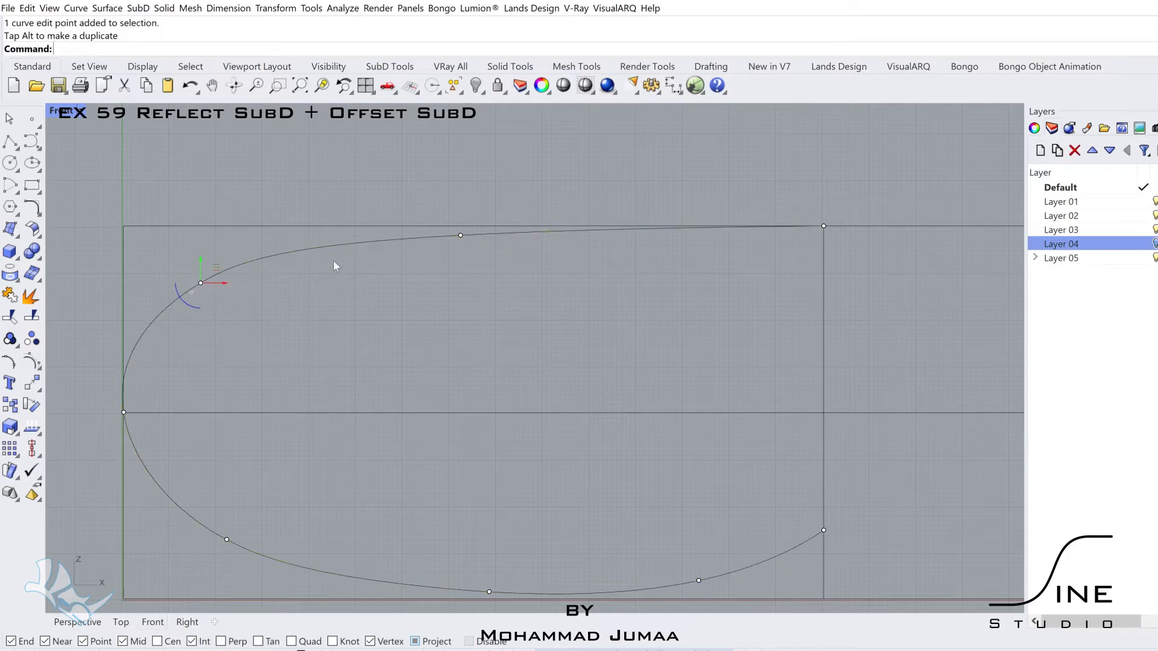
Move the middle edit point of the lower arc straight down onto the rectangle's bottom edge.
right_click_drag(421, 265, 387, 263)
scroll(402, 292, "down", 2)
right_click_drag(411, 301, 343, 298)
scroll(377, 513, "up", 2)
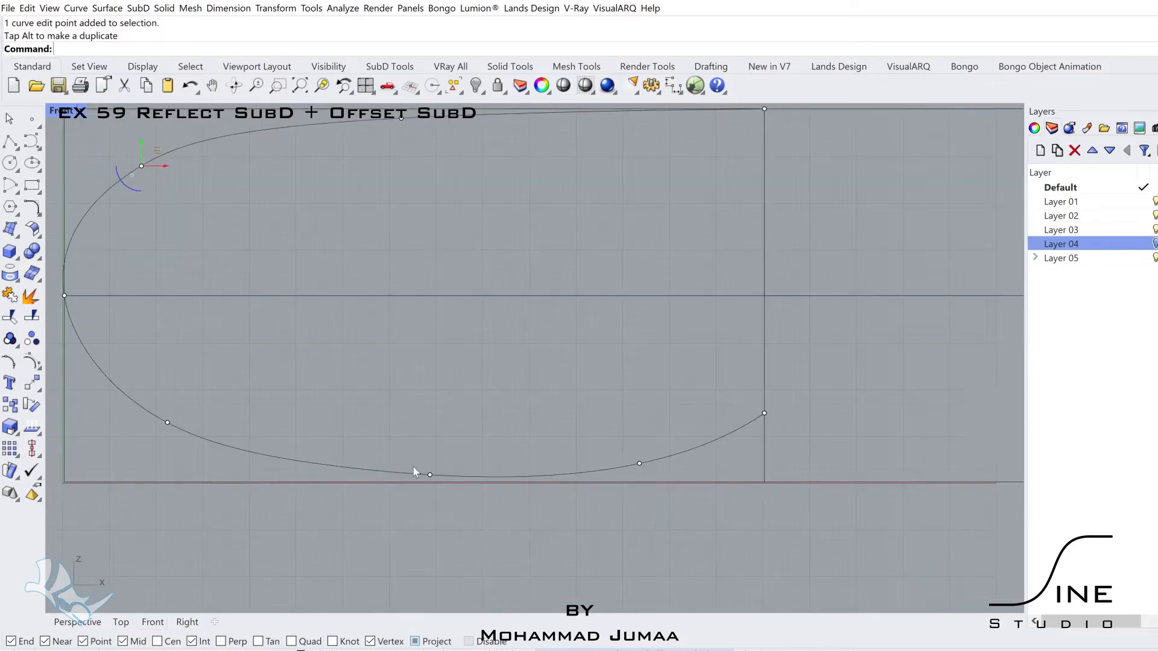
right_click(433, 475)
left_click(430, 474)
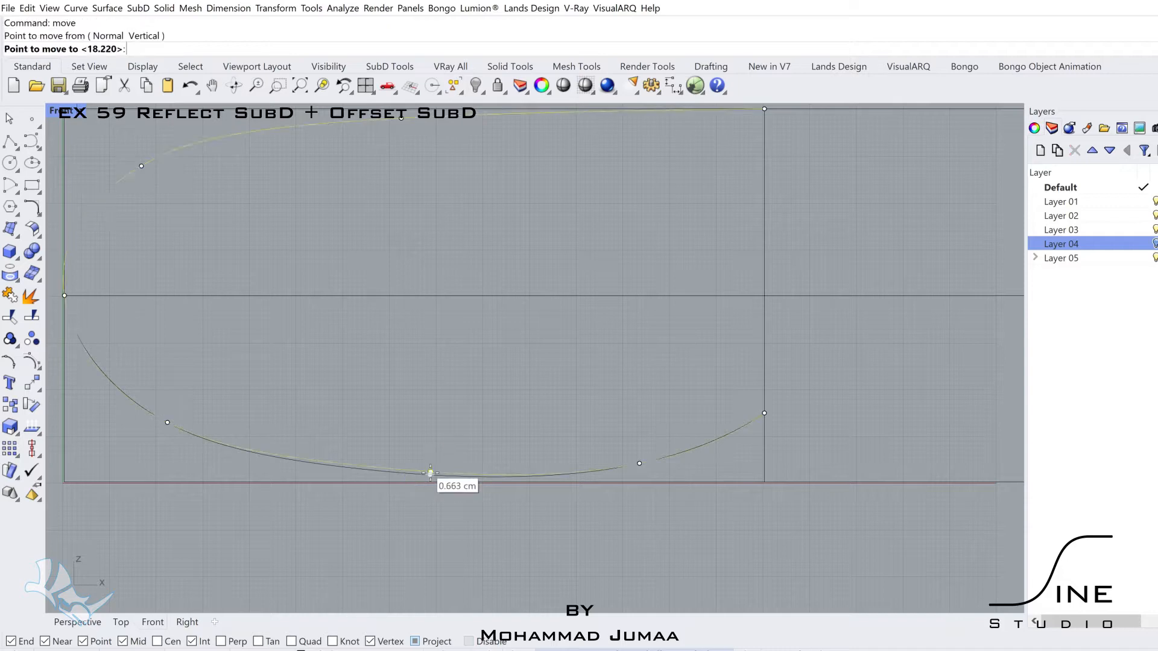
left_click(430, 482)
scroll(430, 482, "down", 2)
scroll(410, 470, "down", 3)
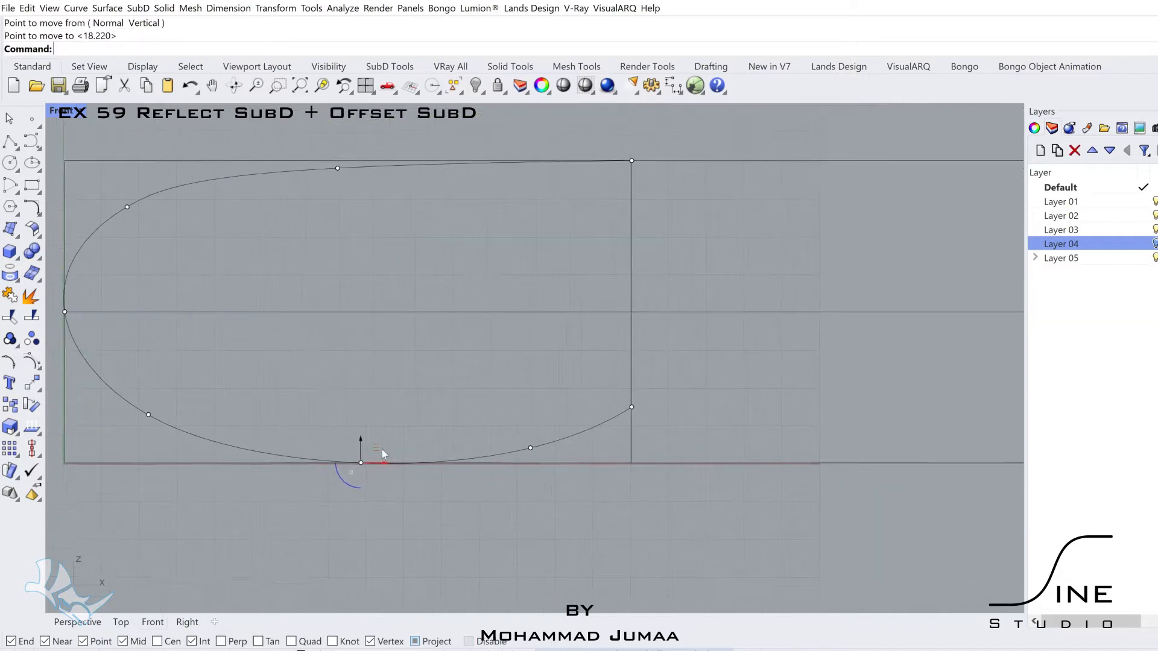
Copy the profile curve by -80 cm perpendicular to the rectangle's plane in the Perspective view.
left_click(567, 439)
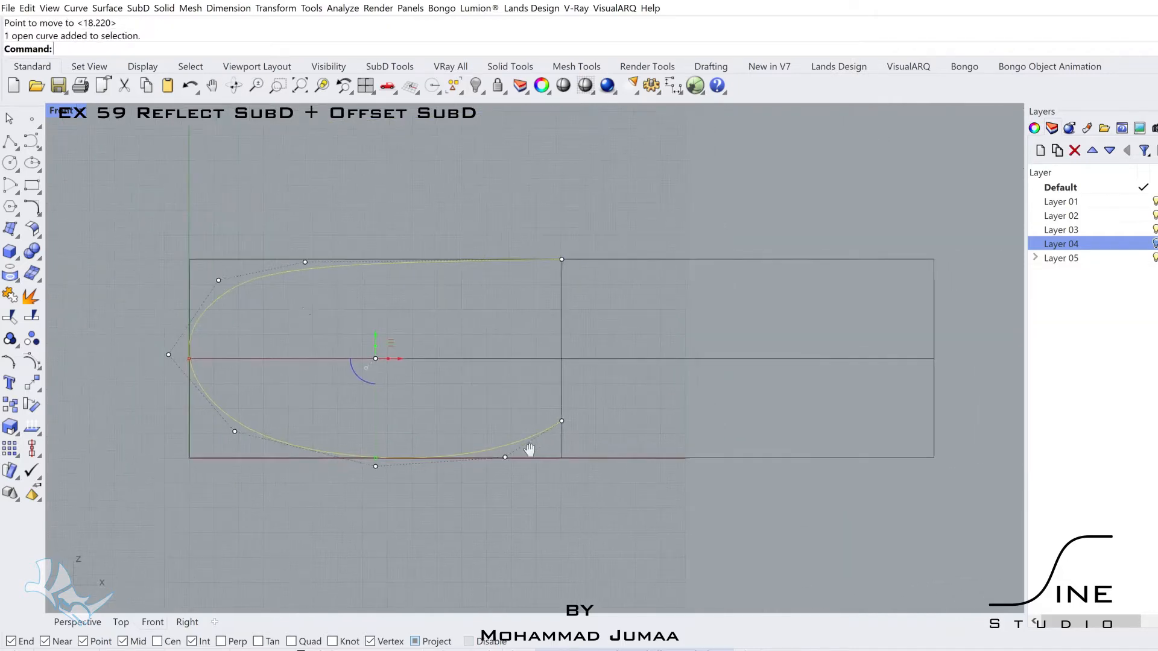
double_click(57, 113)
double_click(560, 112)
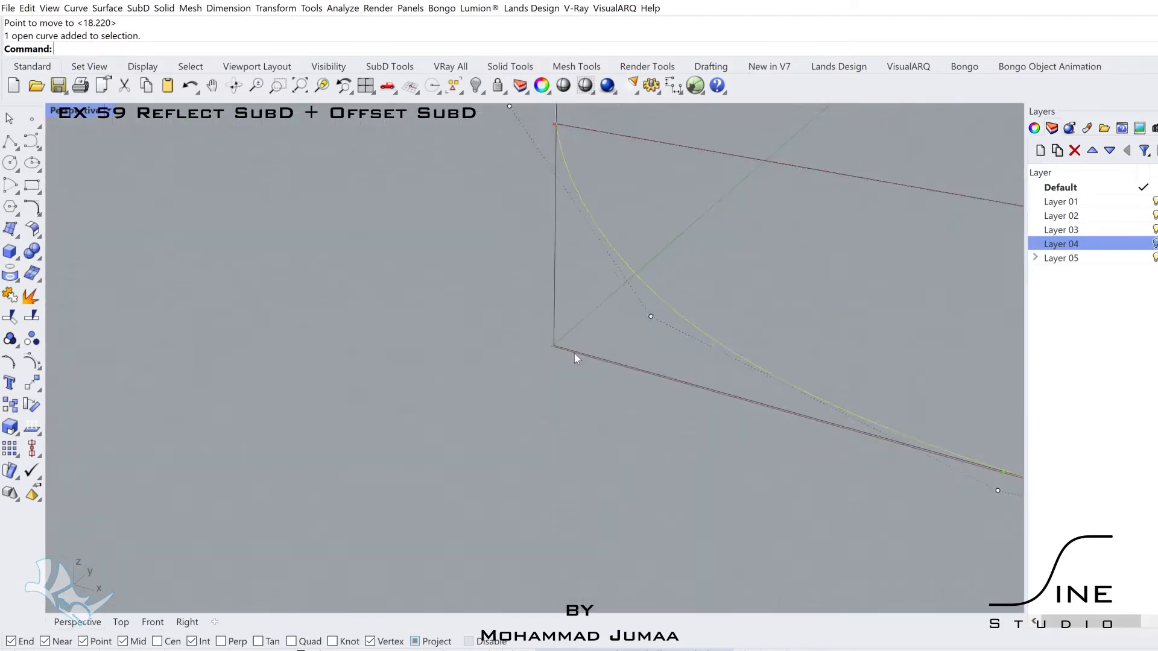
scroll(574, 353, "down", 6)
left_click(367, 351)
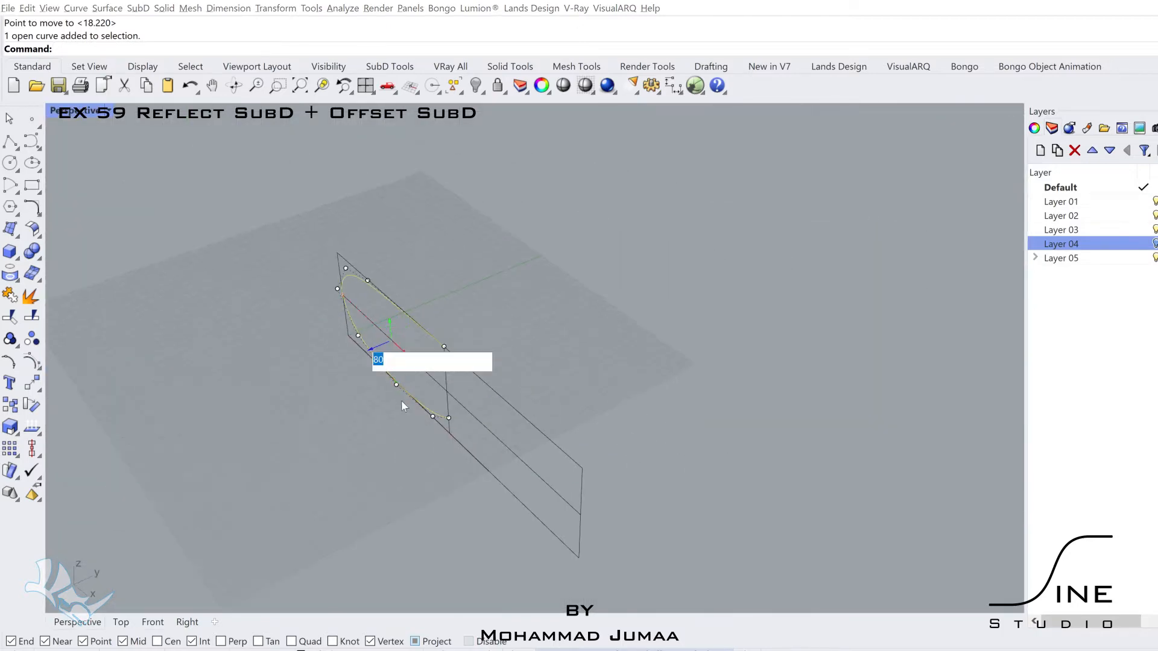
type("-80")
key("Return")
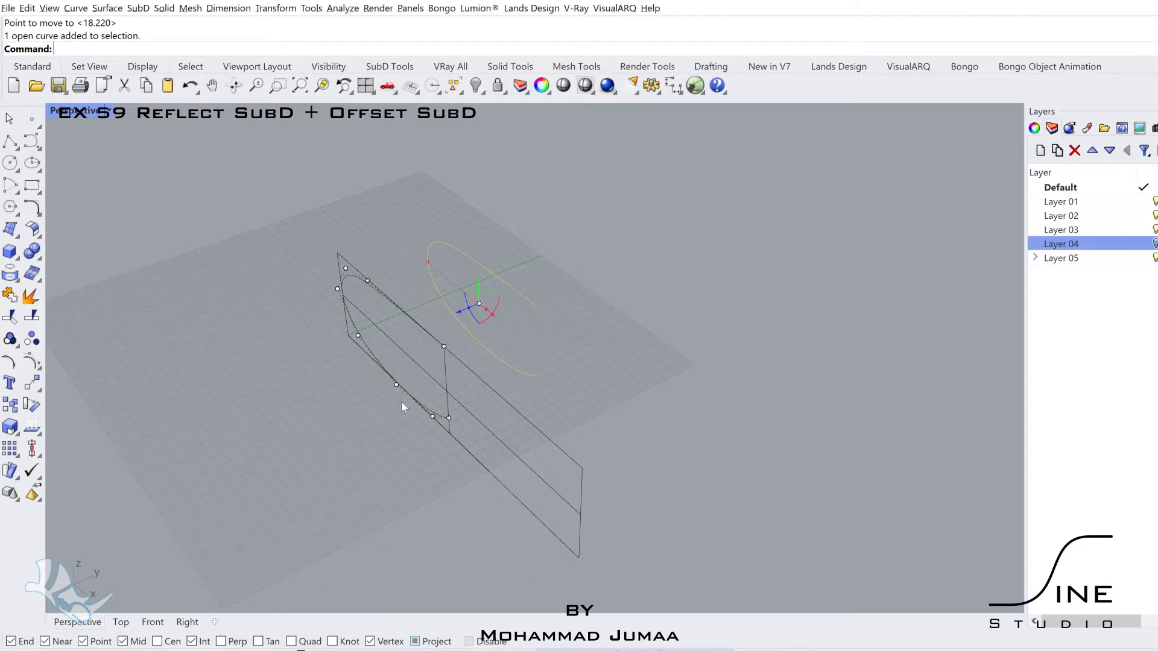
Create a SubD loft between the two profile curves with 9 adjusted shape segments and 3 divisions between shapes.
left_click(353, 286, "shift")
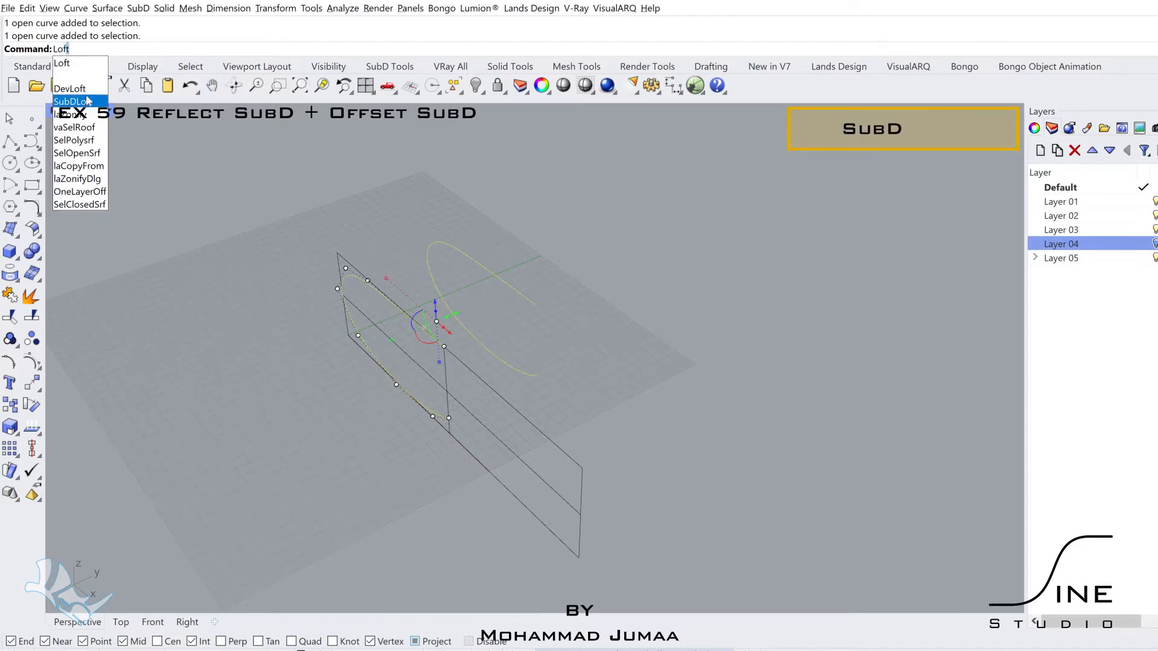
left_click(73, 101)
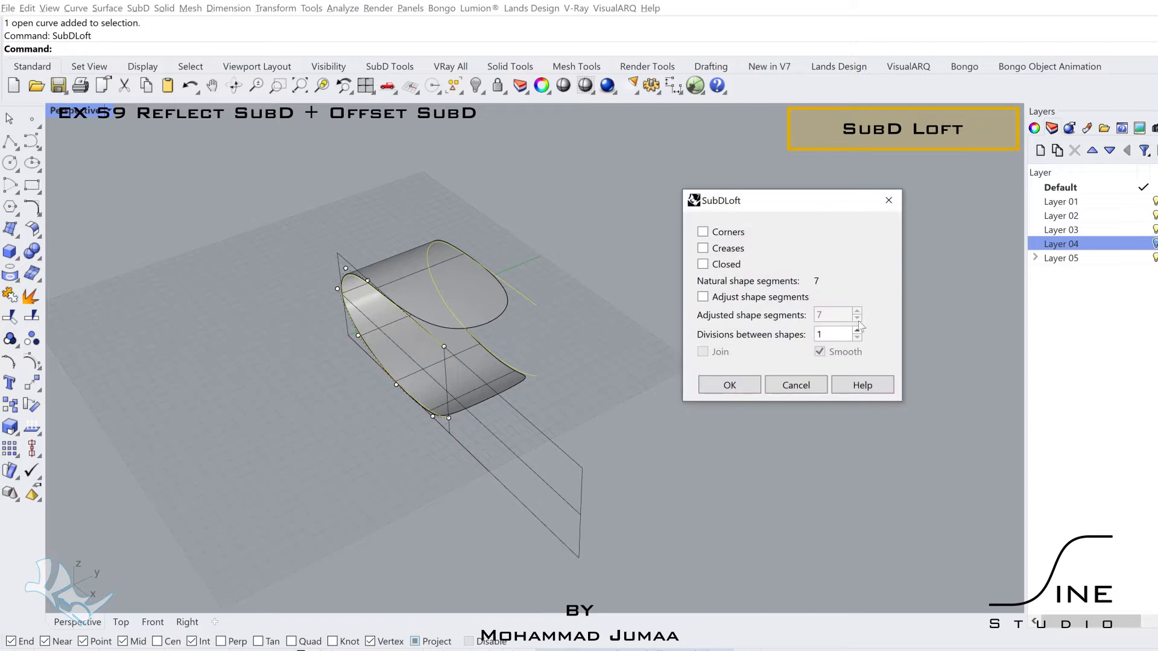
left_click(755, 298)
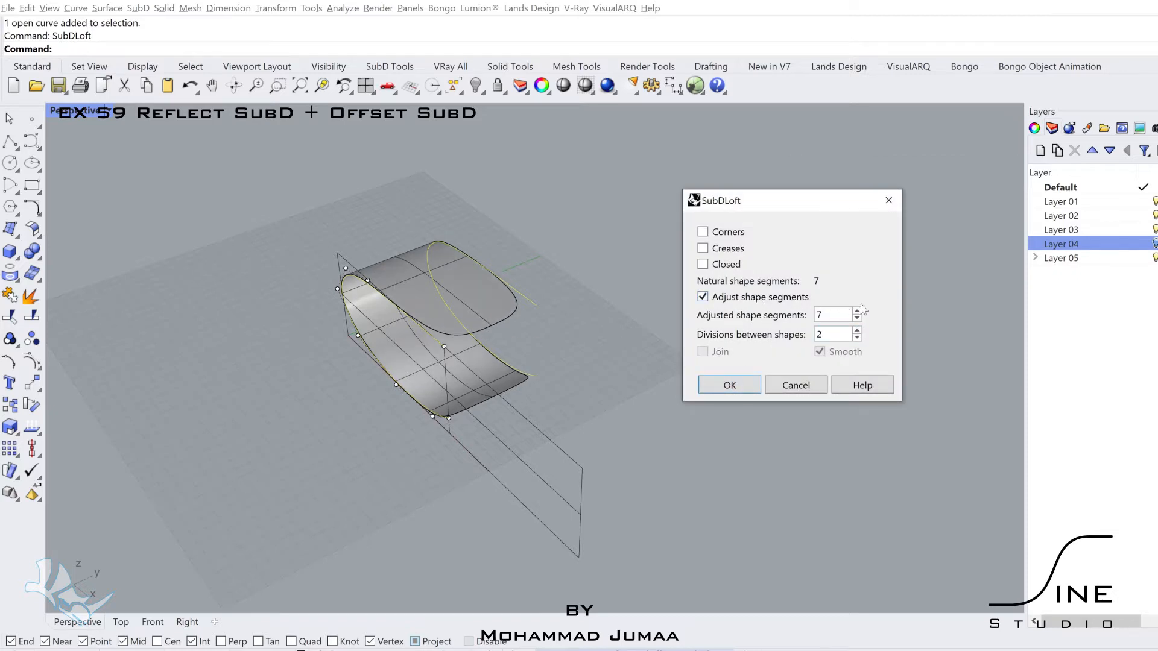
left_click(857, 312)
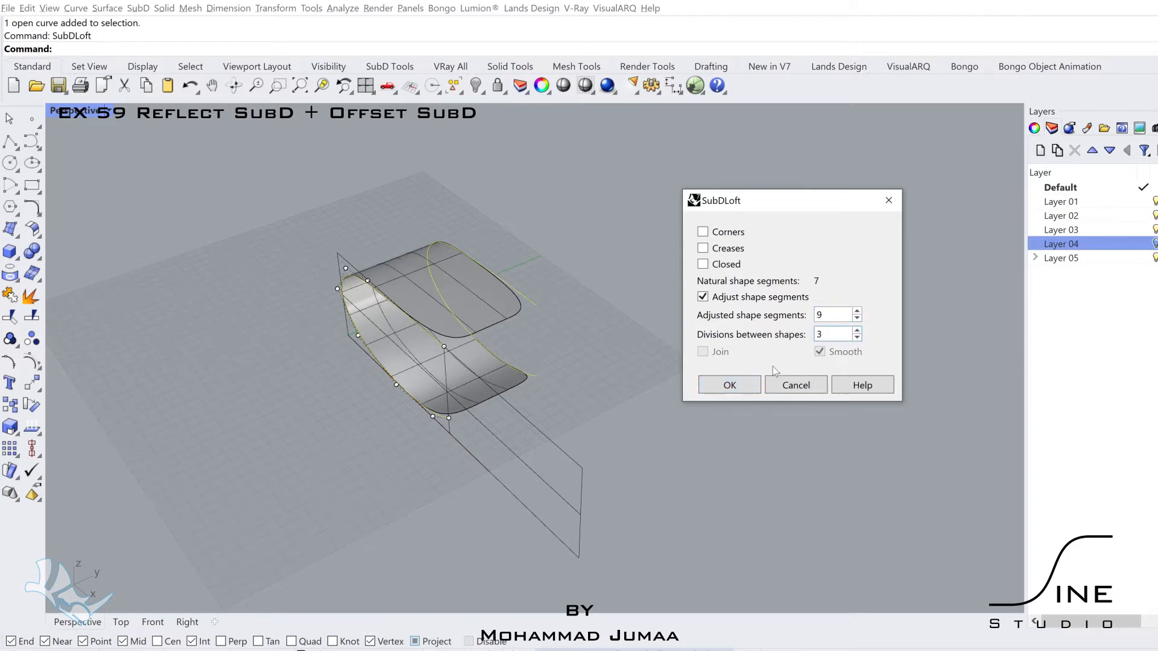
left_click(729, 385)
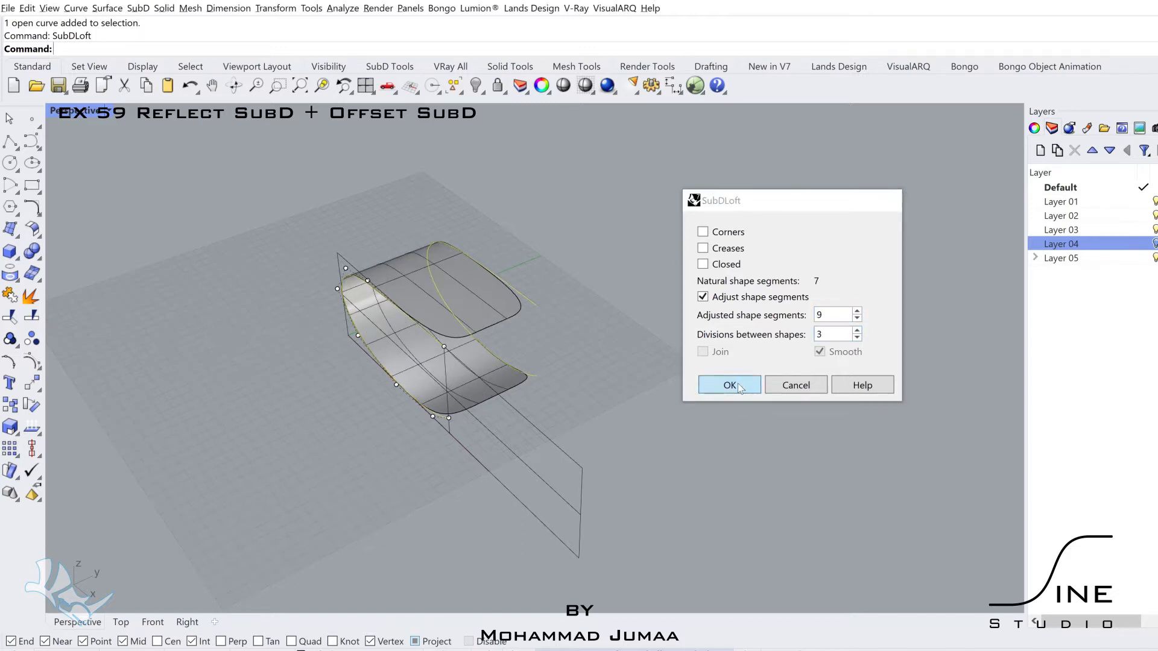
Clear all construction and profile curves from view so only the SubD loft remains.
left_click(480, 91)
left_click(541, 116)
right_click_drag(537, 258, 504, 306)
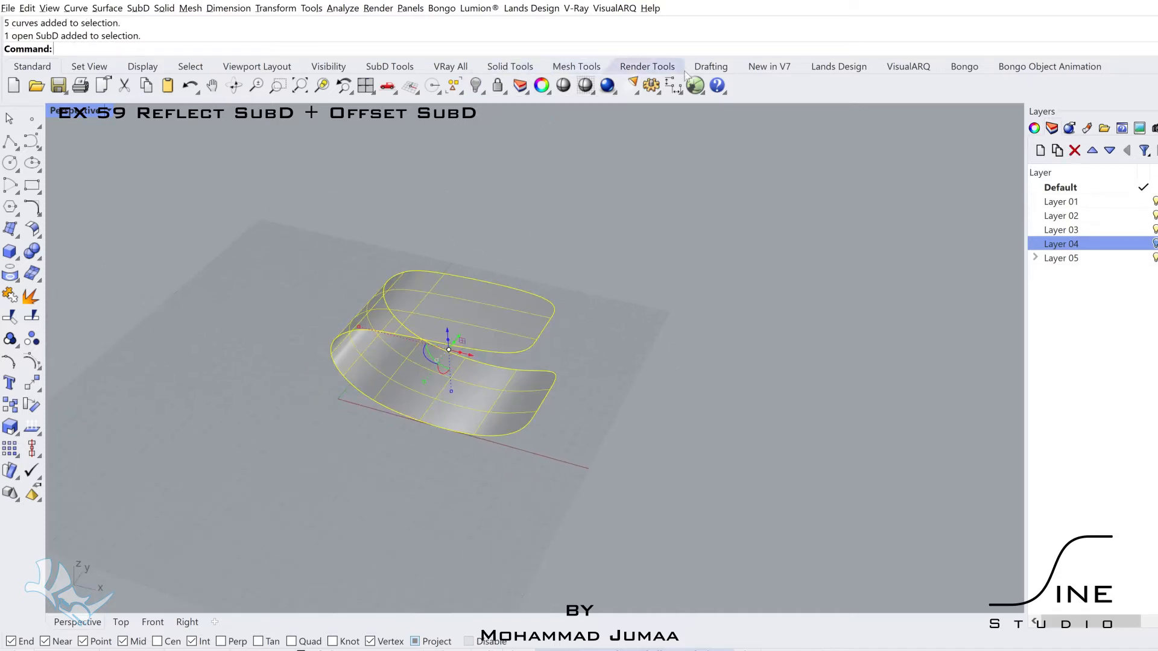
Reflect the SubD loft across a vertical plane at its open end, keeping the current side as primary.
left_click(389, 66)
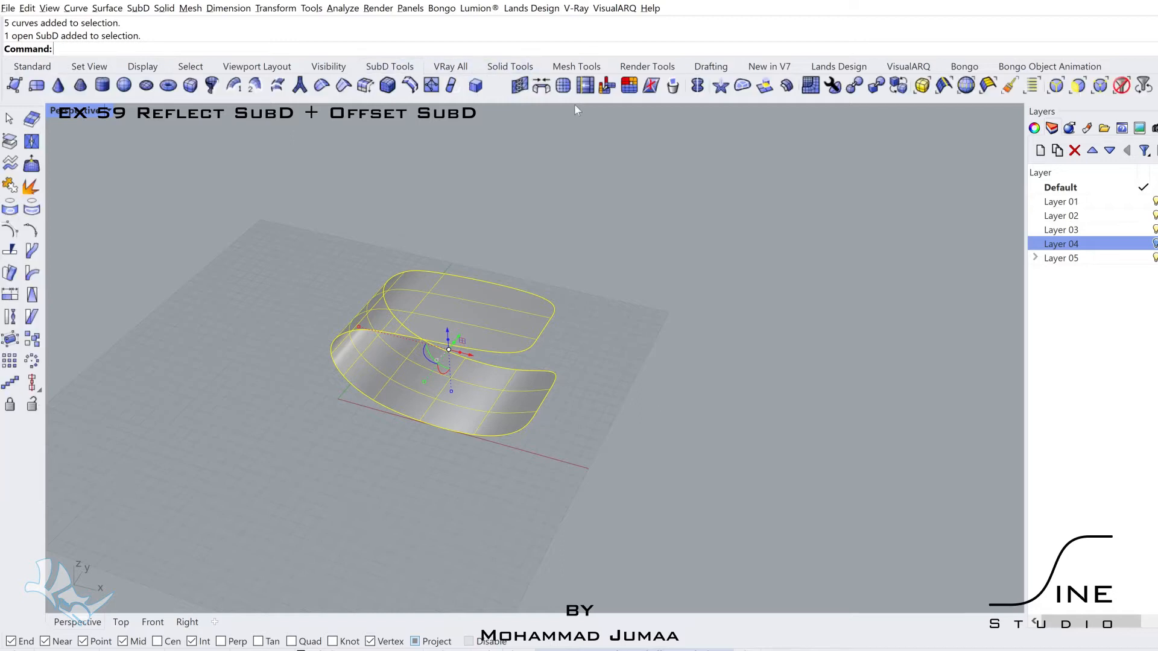
left_click(698, 86)
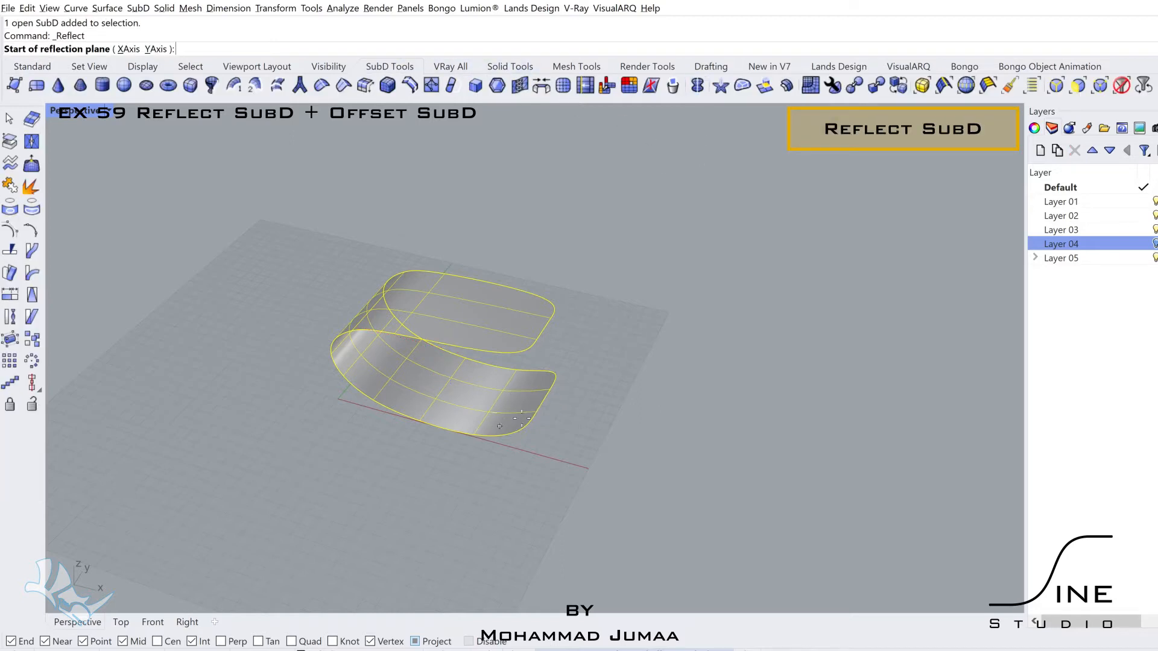
left_click(538, 410)
left_click(606, 353)
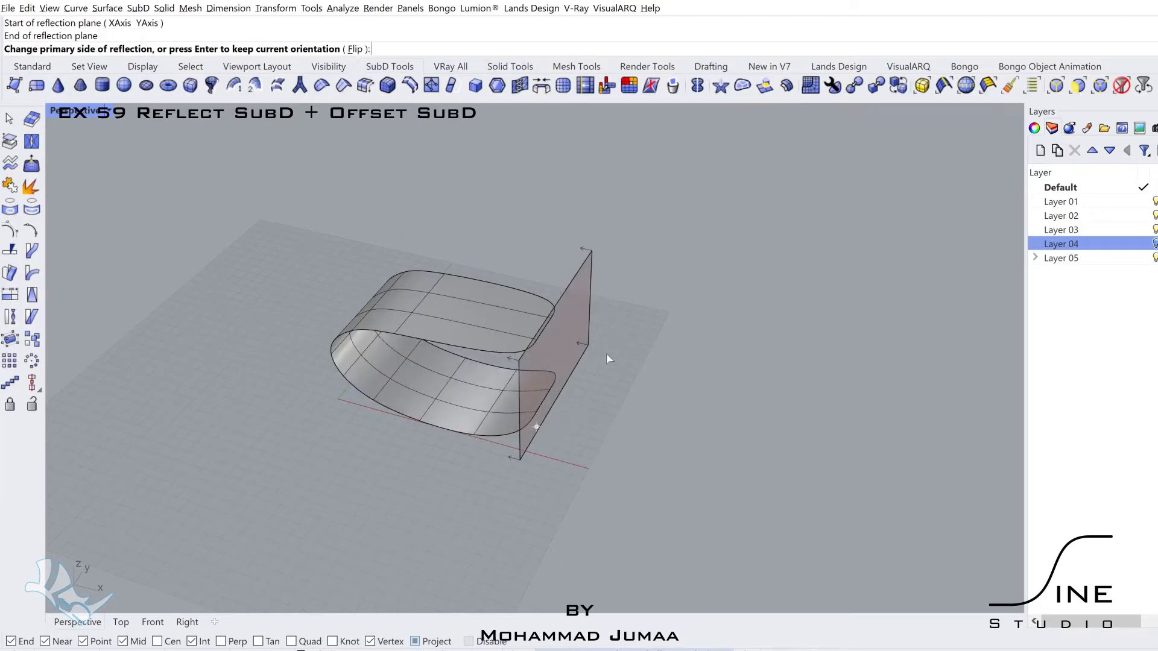
key("Return")
scroll(520, 370, "up", 5)
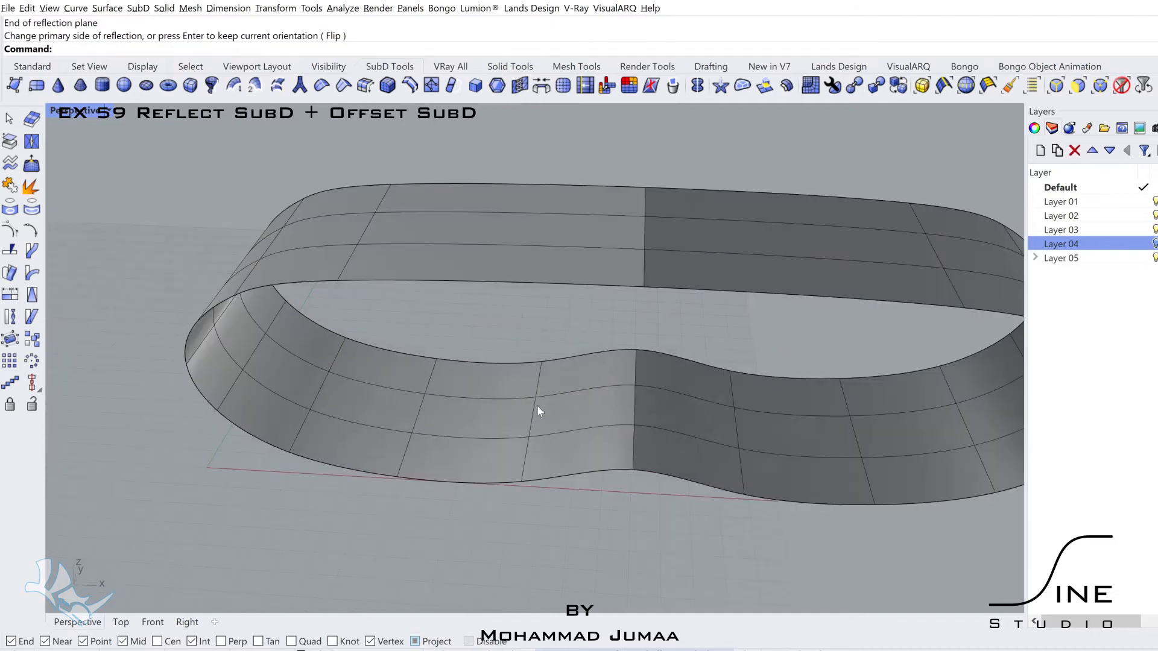
Offset the reflected SubD as a solid with distance 8, one-sided, keeping the input surface.
scroll(510, 420, "down", 3)
left_click(518, 409)
scroll(518, 408, "down", 3)
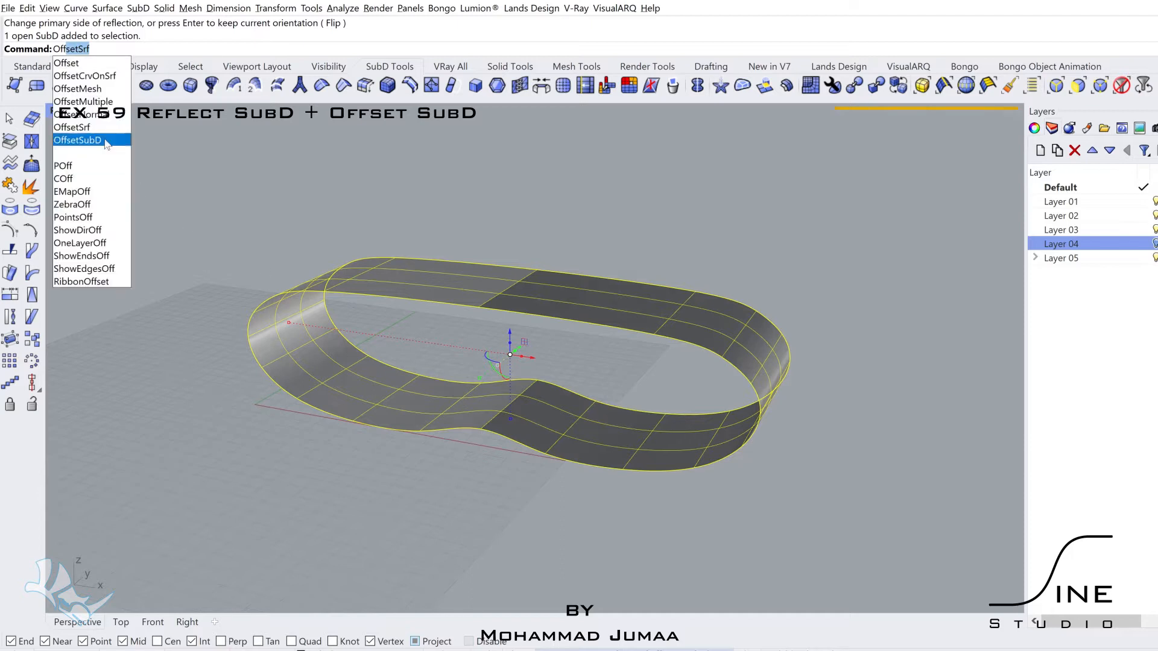
left_click(105, 141)
right_click_drag(439, 341, 460, 372)
key("Return")
left_click(434, 287)
scroll(434, 287, "down", 4)
Select all edges, faces and vertices of the offset SubD and remove its creases.
left_click_drag(256, 222, 761, 472)
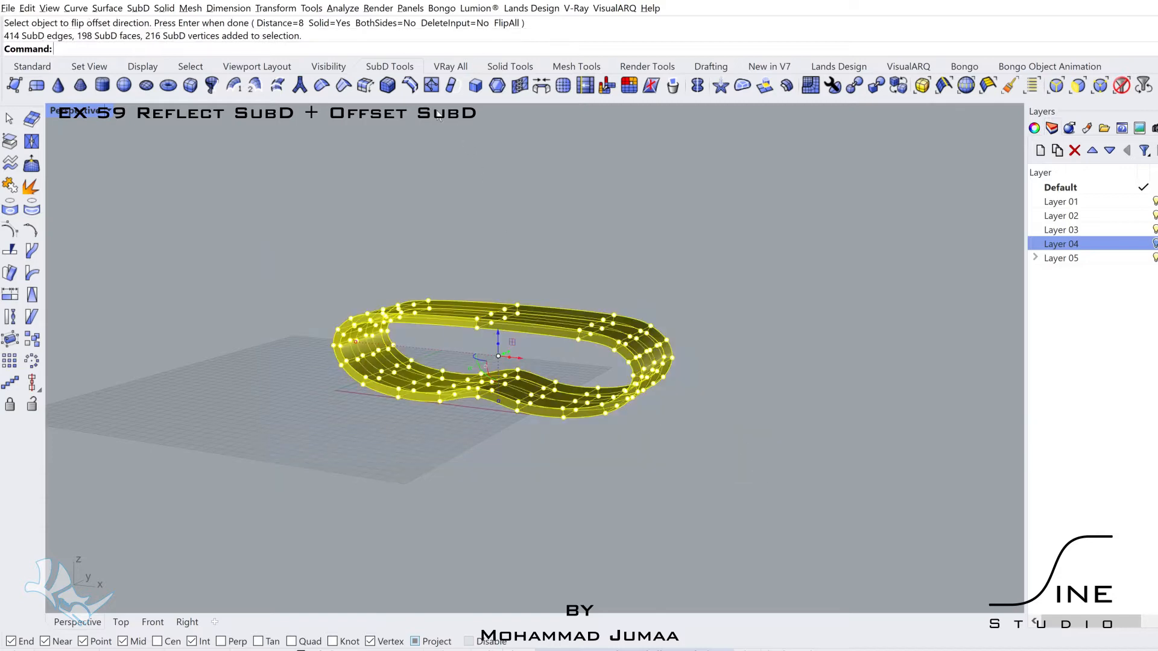
left_click(343, 85)
scroll(345, 374, "up", 6)
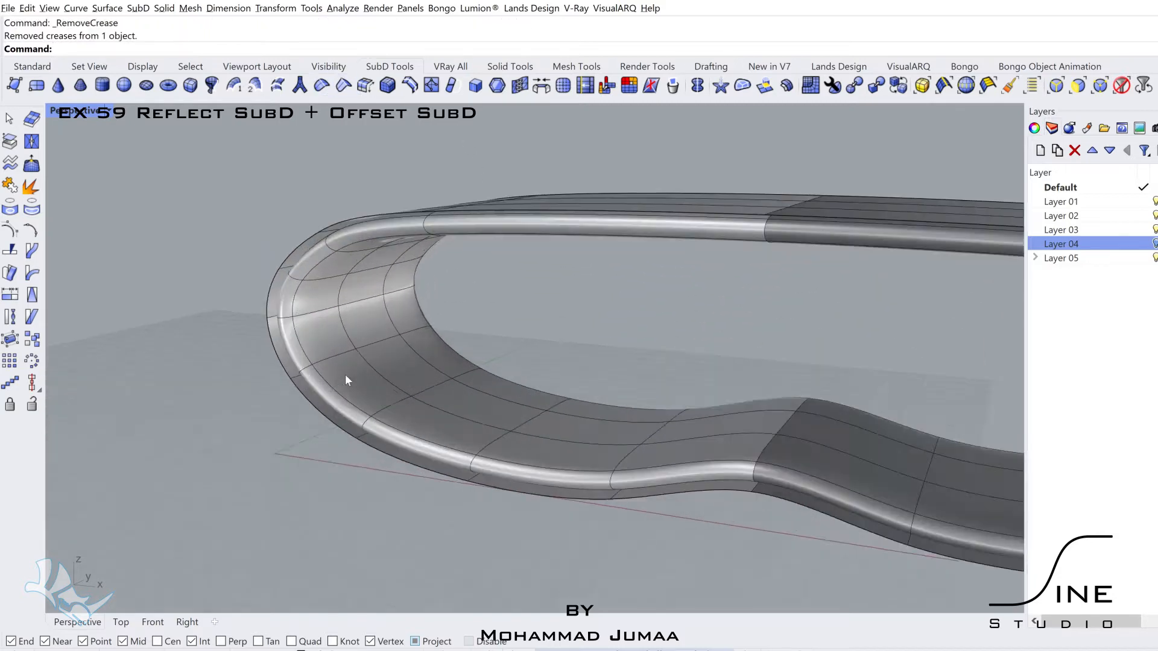
Scale the long 18-edge loop that runs just inside the front rim of the thickened form.
double_click(268, 303)
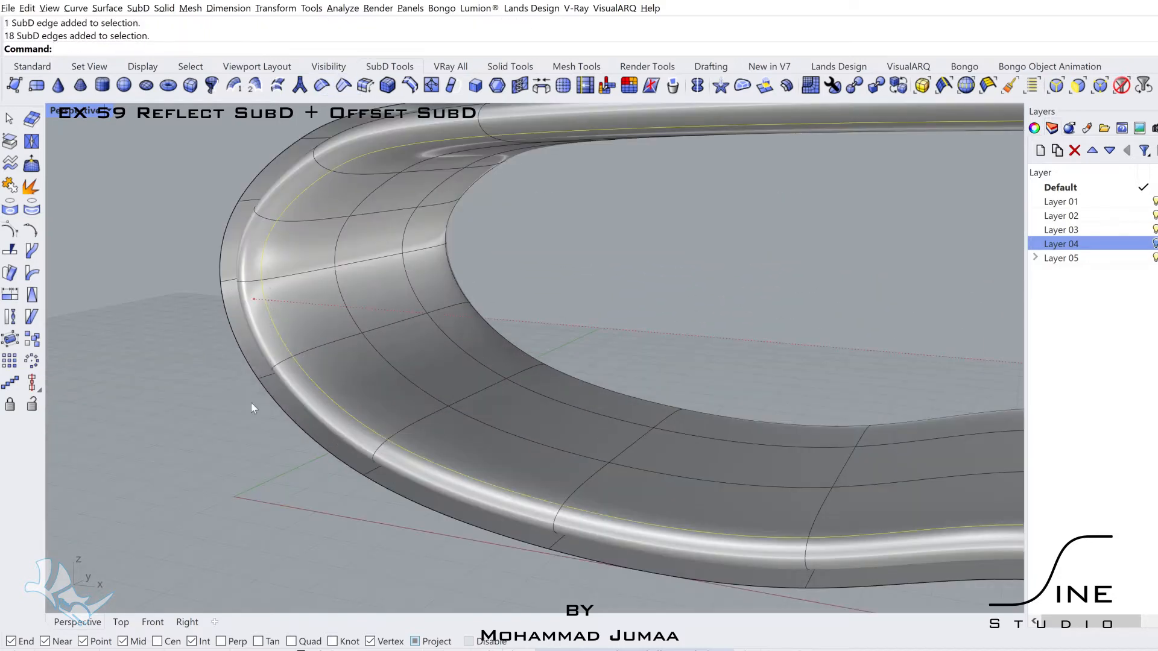
scroll(251, 403, "down", 4)
scroll(350, 357, "up", 2)
left_click_drag(220, 320, 227, 324)
right_click_drag(253, 328, 296, 330)
left_click(340, 296)
Hide the original open SubD surface so only the thickened form remains.
right_click_drag(340, 299, 229, 271)
left_click(231, 273)
left_click(32, 68)
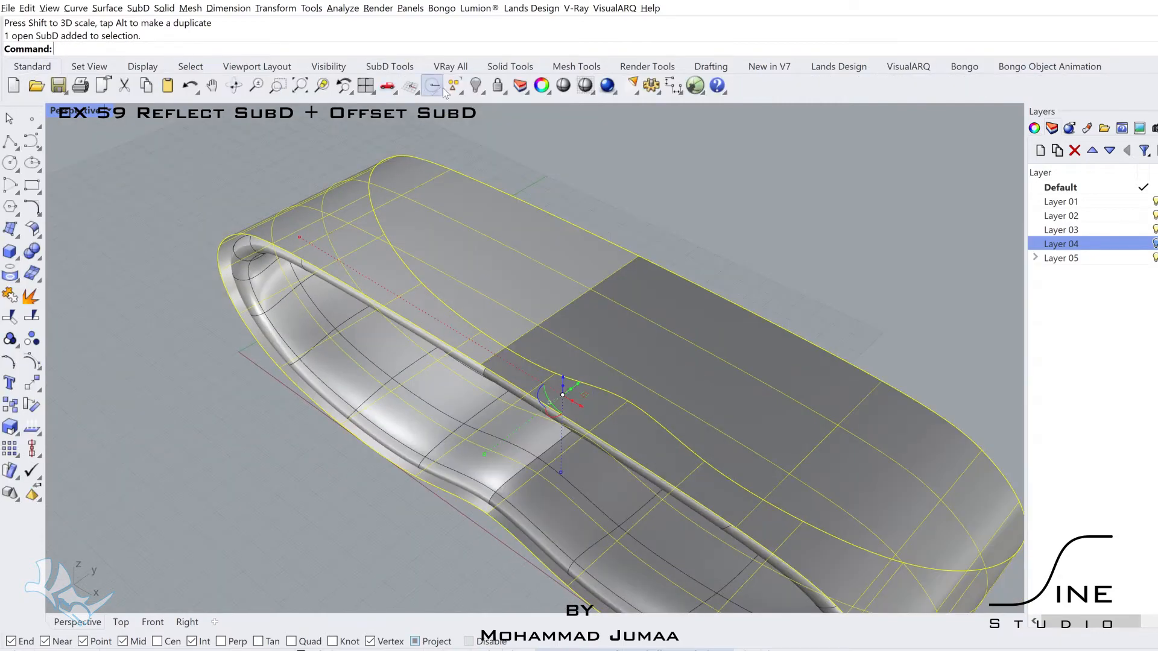
left_click(476, 86)
Select a complete edge loop on the thickened SubD form and shift it slightly.
right_click_drag(392, 253, 412, 378)
double_click(341, 365)
left_click_drag(510, 434, 482, 433)
right_click_drag(338, 479, 670, 339)
Raise the single inner face of the lower hump beside the symmetry seam.
left_click(874, 341, "ctrl+shift")
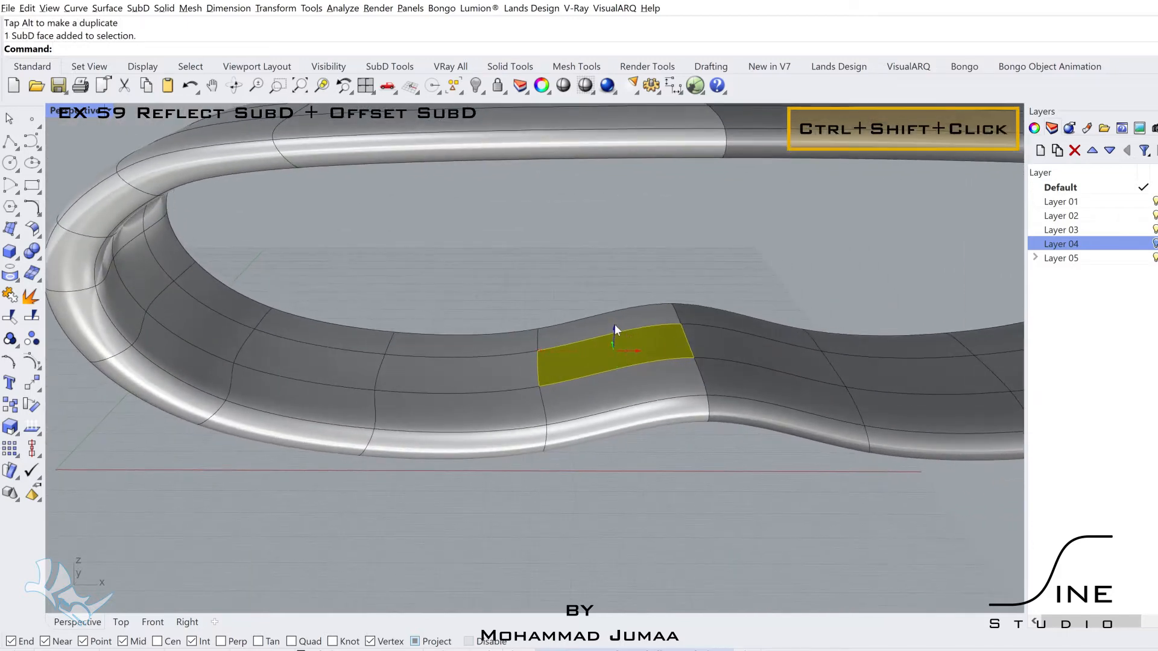
left_click_drag(615, 324, 627, 301)
right_click_drag(627, 302, 488, 184)
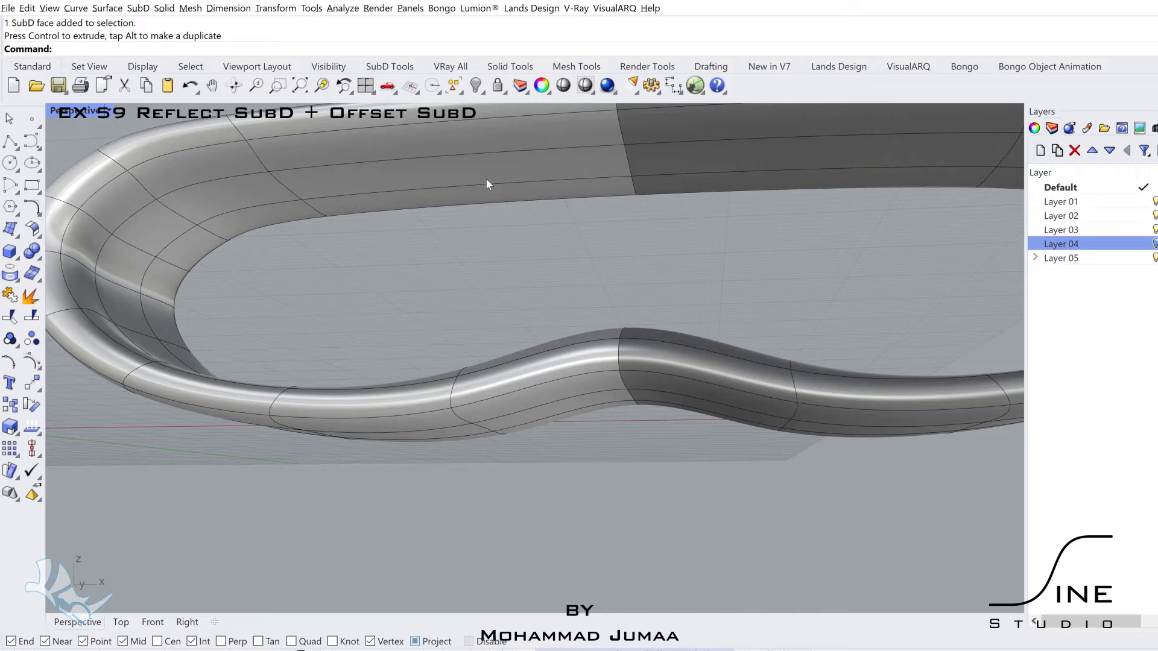
Insert an additional cross-section edge loop on the upper span between the selected eight-edge loop and the symmetry seam.
double_click(258, 164)
scroll(422, 283, "down", 7)
right_click_drag(484, 249, 426, 313, "shift")
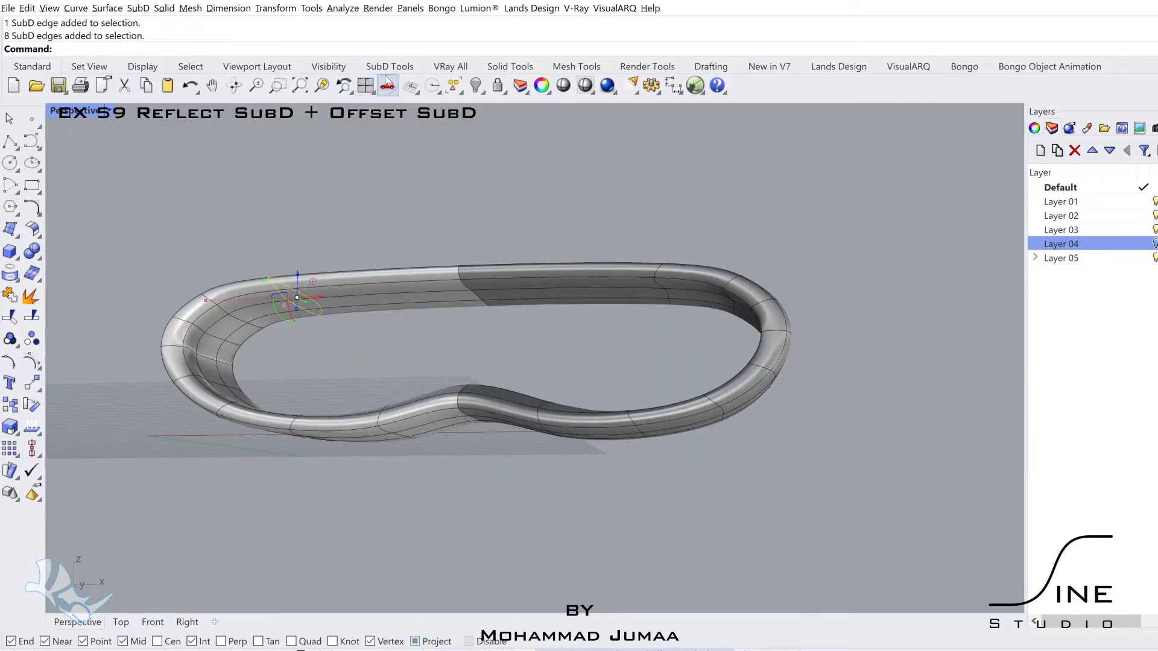
left_click(389, 67)
right_click_drag(432, 169, 410, 214)
left_click(410, 86)
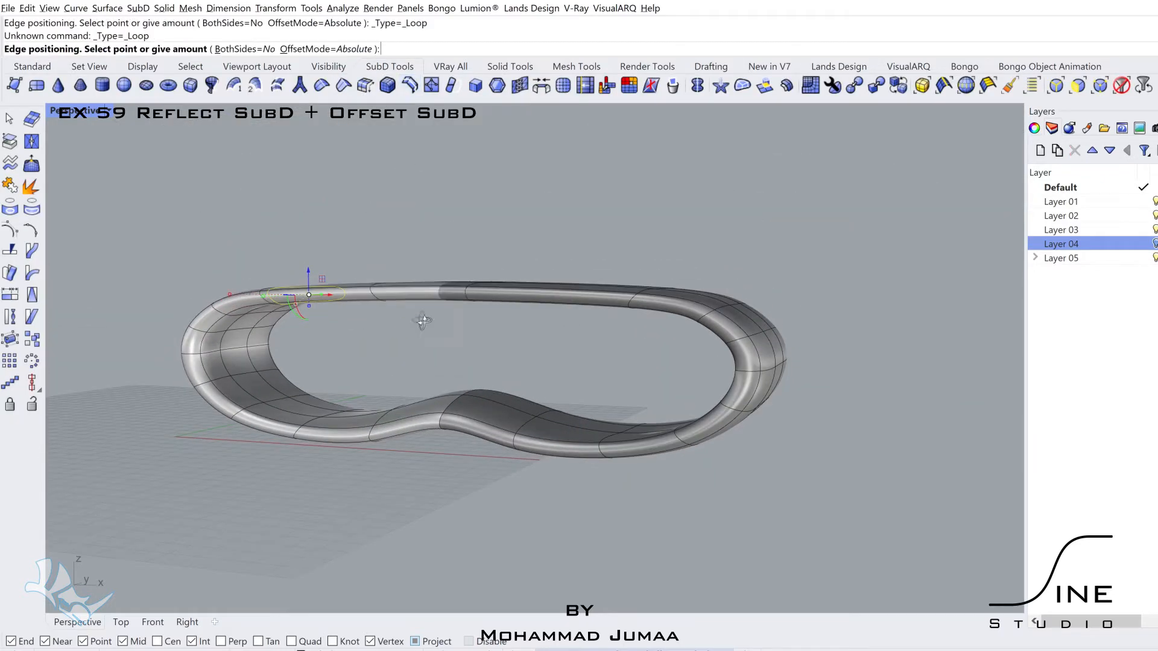
right_click_drag(424, 320, 415, 301)
key("Escape")
Pull the underside face of the upper span beside the symmetry seam downward.
scroll(417, 302, "up", 5)
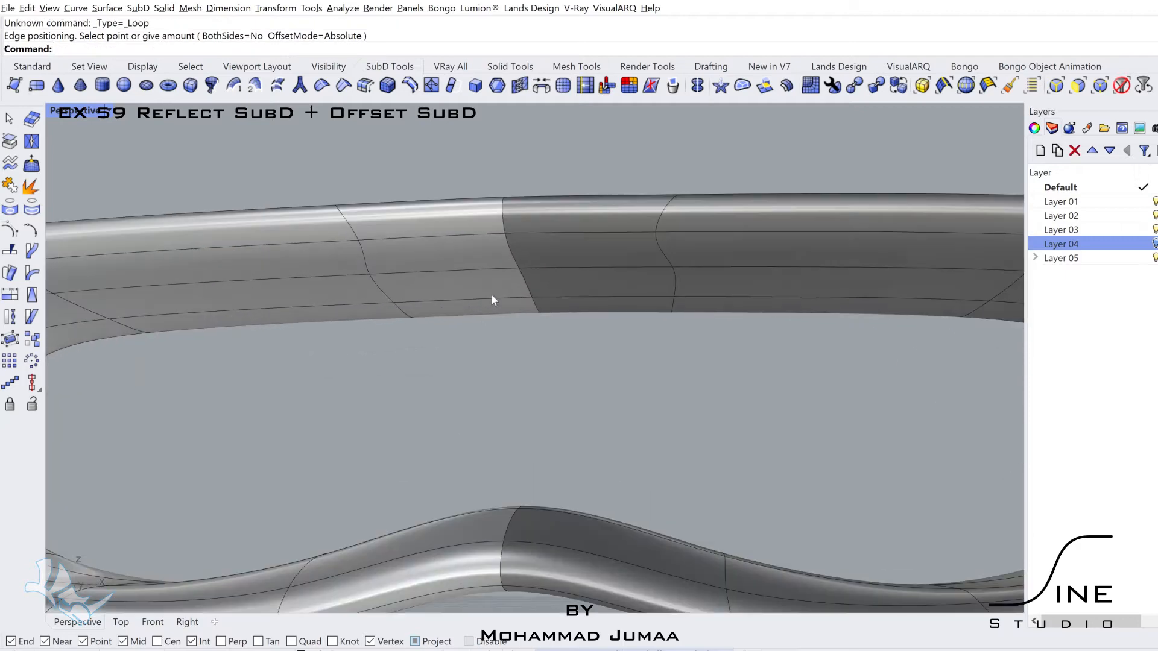
left_click(461, 269)
left_click_drag(474, 263, 465, 315)
scroll(477, 326, "down", 5)
right_click_drag(543, 308, 589, 338, "shift")
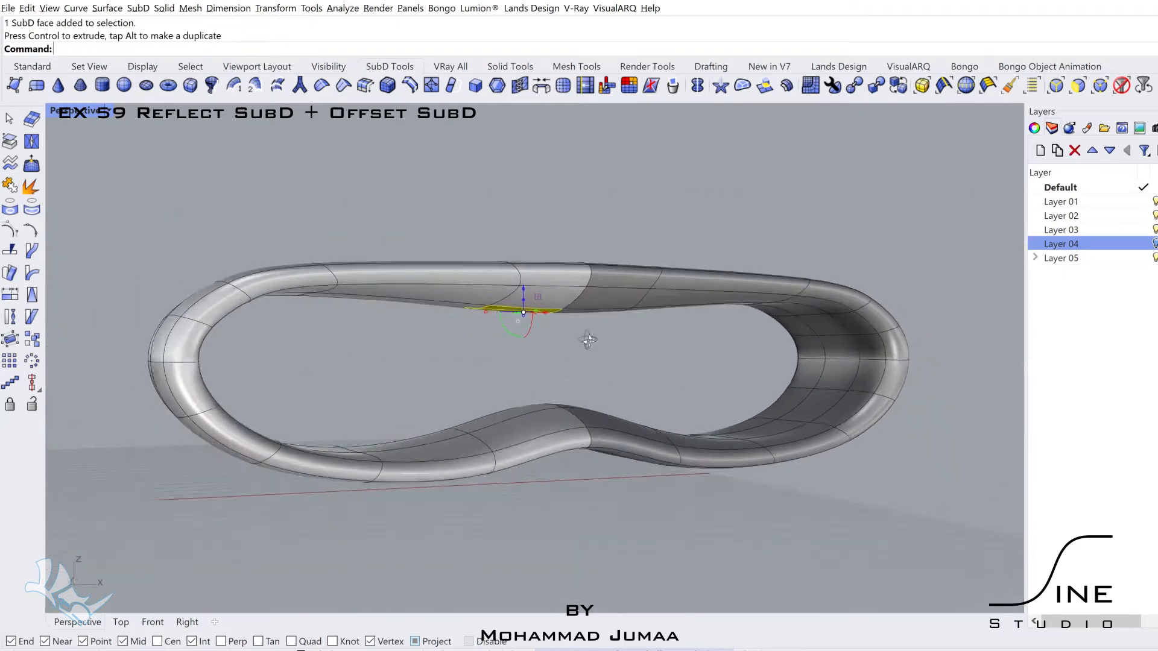
scroll(538, 284, "up", 4)
left_click_drag(512, 273, 518, 286)
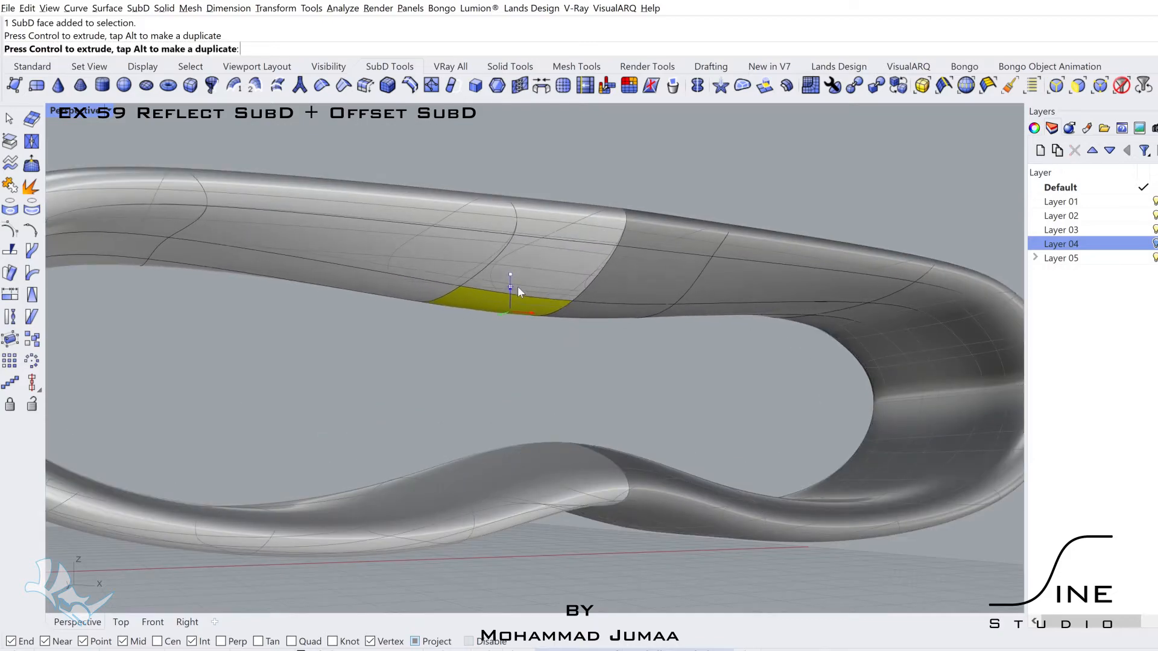
right_click_drag(517, 286, 526, 470)
left_click(525, 470)
Move the lower rim's edge vertices at the symmetry seam inward to narrow the form there.
left_click_drag(723, 382, 726, 385, "ctrl+shift")
right_click_drag(726, 386, 527, 378)
scroll(527, 378, "up", 2)
left_click_drag(560, 393, 566, 366)
left_click(382, 393)
right_click_drag(382, 393, 423, 391, "shift")
left_click_drag(485, 321, 485, 326)
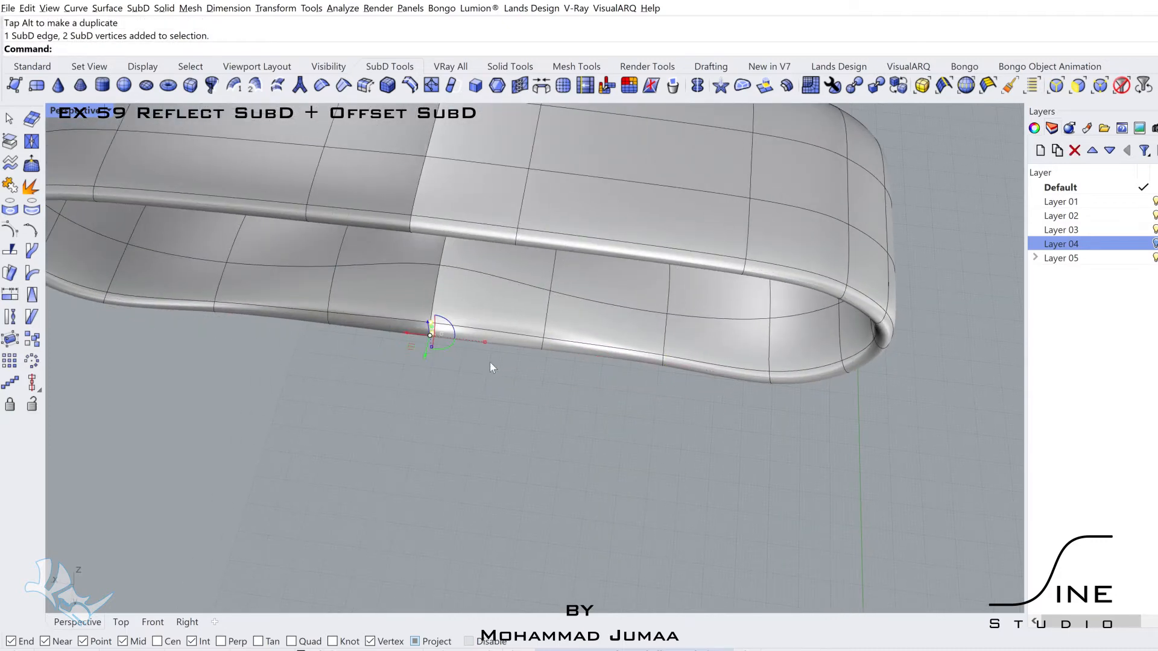
left_click_drag(424, 361, 435, 341)
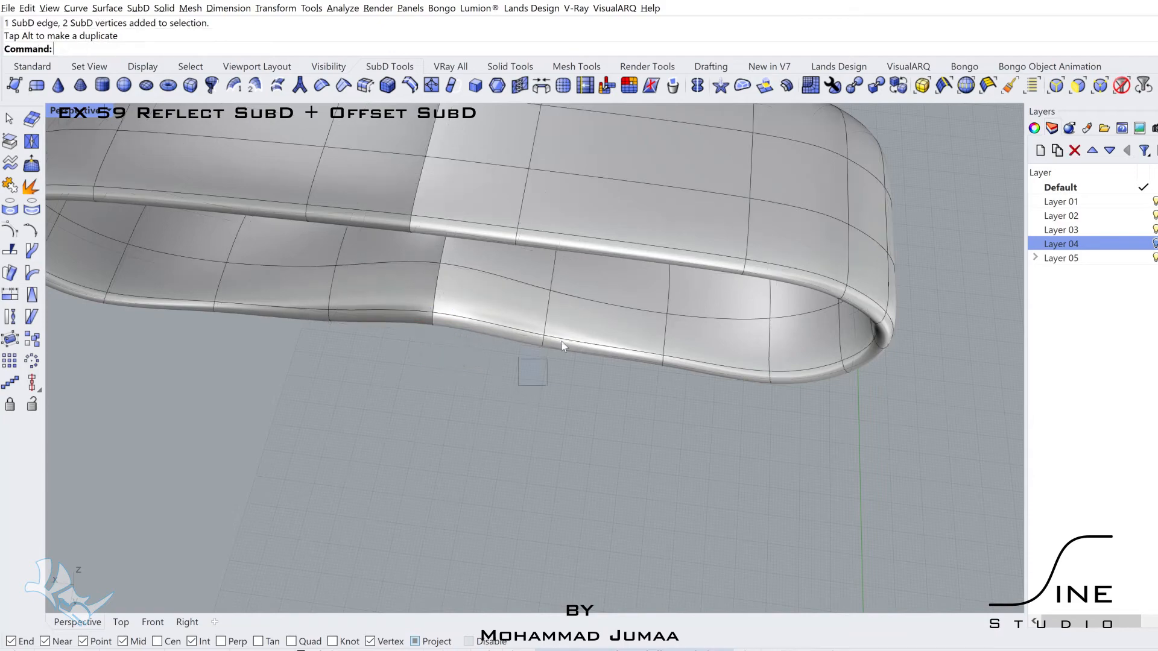
Shift the next vertex pairs along the lower rim beside the seam to continue the inward curve.
right_click_drag(625, 385, 574, 372)
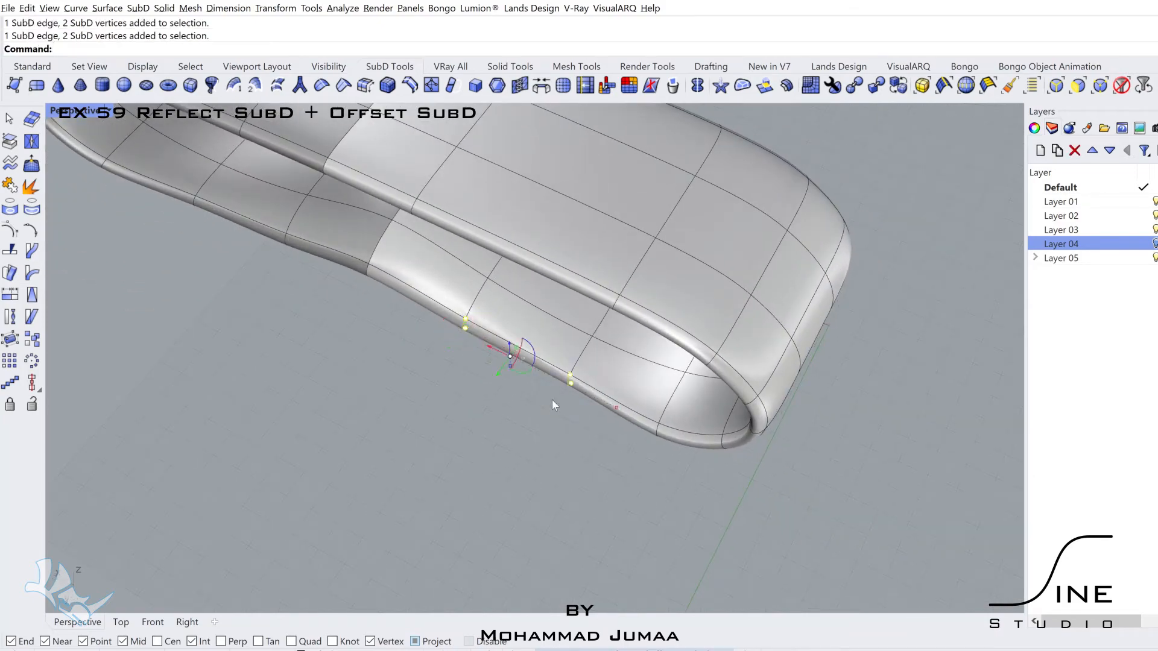
left_click_drag(501, 378, 526, 376)
right_click_drag(437, 371, 439, 392, "shift")
left_click(494, 425)
left_click_drag(343, 359, 368, 299)
right_click_drag(422, 333, 522, 302)
left_click_drag(510, 483, 496, 486)
left_click(549, 449)
Adjust the individual vertex pairs on the lower rim between the seam and the rounded end to refine its curve.
right_click_drag(549, 449, 428, 400)
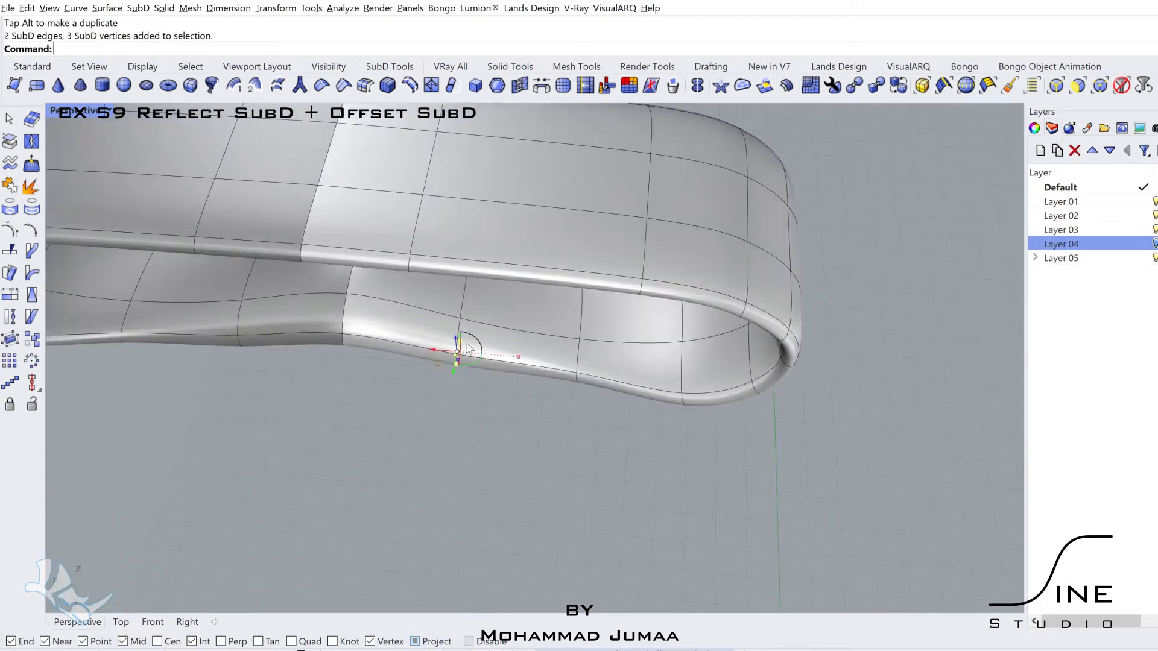
right_click_drag(467, 343, 447, 386)
left_click(447, 386)
left_click_drag(447, 385, 469, 378, "ctrl+shift")
left_click(587, 385, "ctrl+shift")
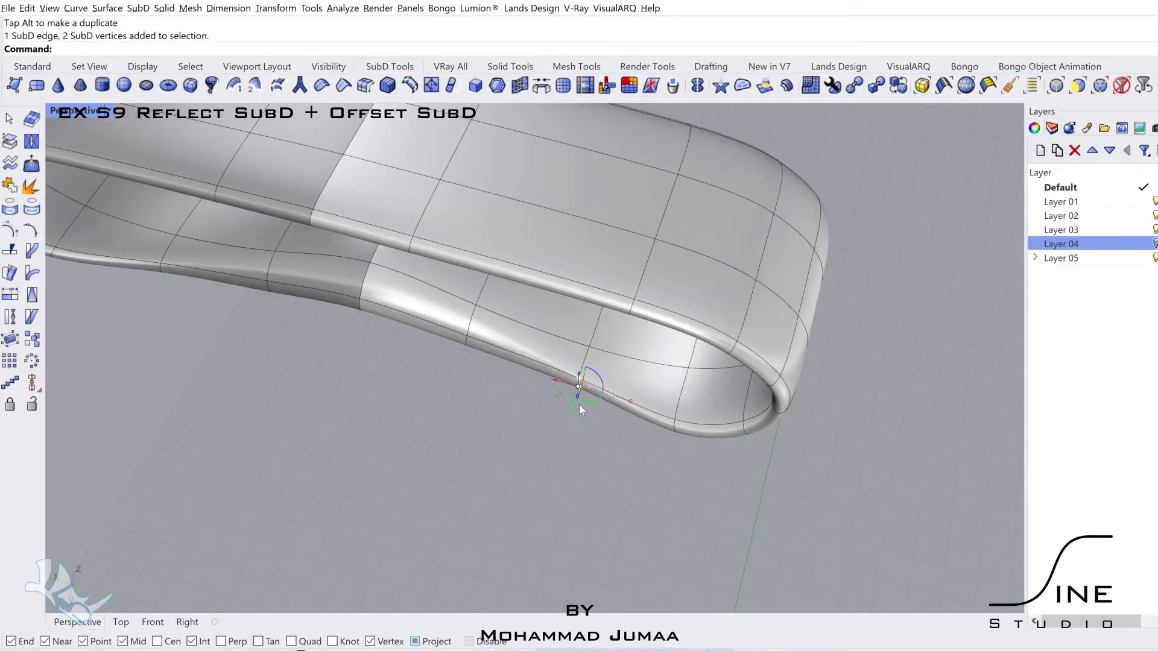
left_click_drag(569, 408, 565, 416)
left_click(544, 481)
Lower the front underside edge of the lower hump that lies on the symmetry seam.
right_click_drag(545, 481, 758, 435)
left_click(468, 235, "ctrl+shift")
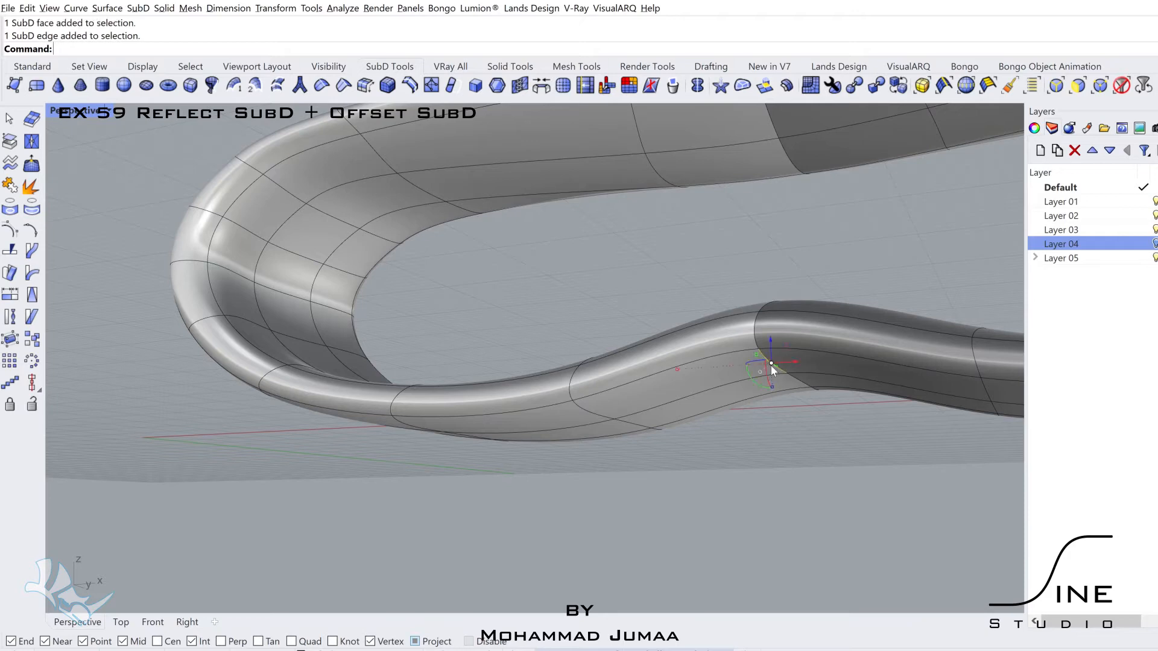
left_click_drag(773, 341, 773, 374)
right_click_drag(773, 373, 792, 421)
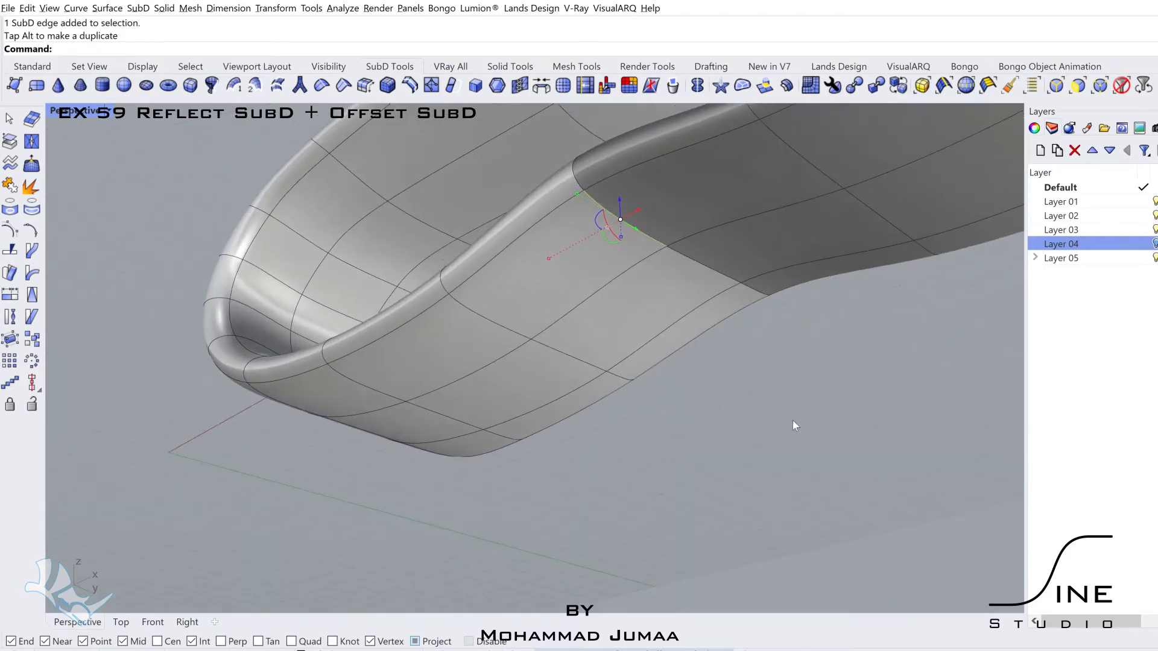
left_click(752, 294, "ctrl+shift")
right_click_drag(705, 278, 744, 330)
left_click(744, 331)
Move the rear inner face of the lower hump beside the seam vertically.
left_click(747, 381, "ctrl+shift")
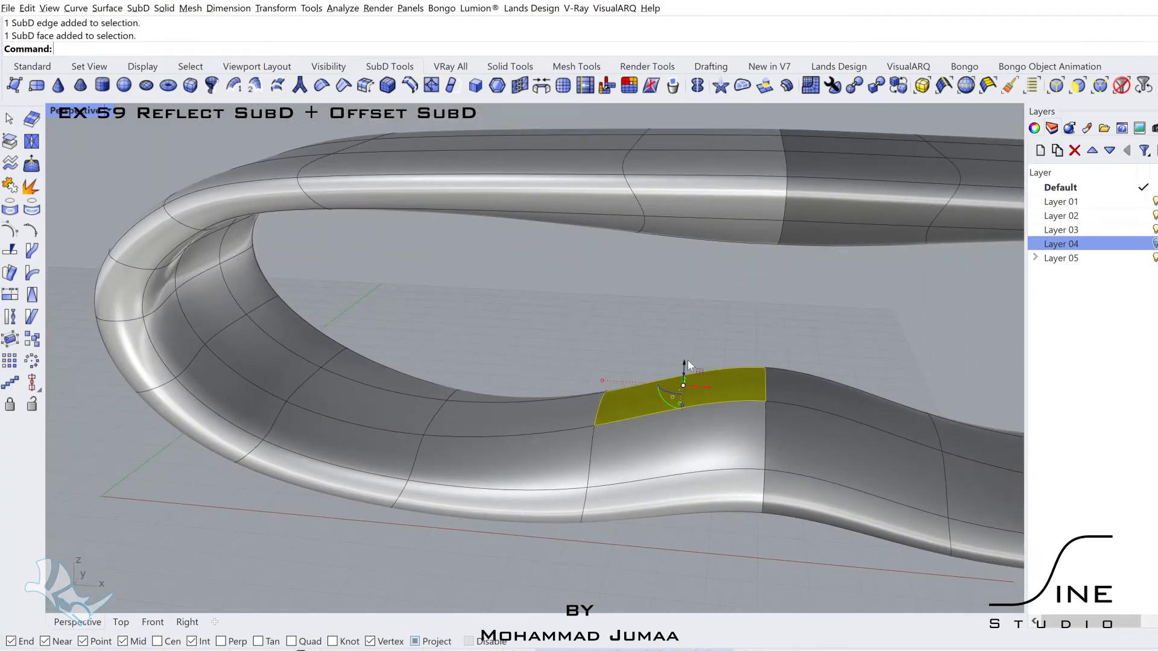
scroll(543, 328, "down", 6)
key("Escape")
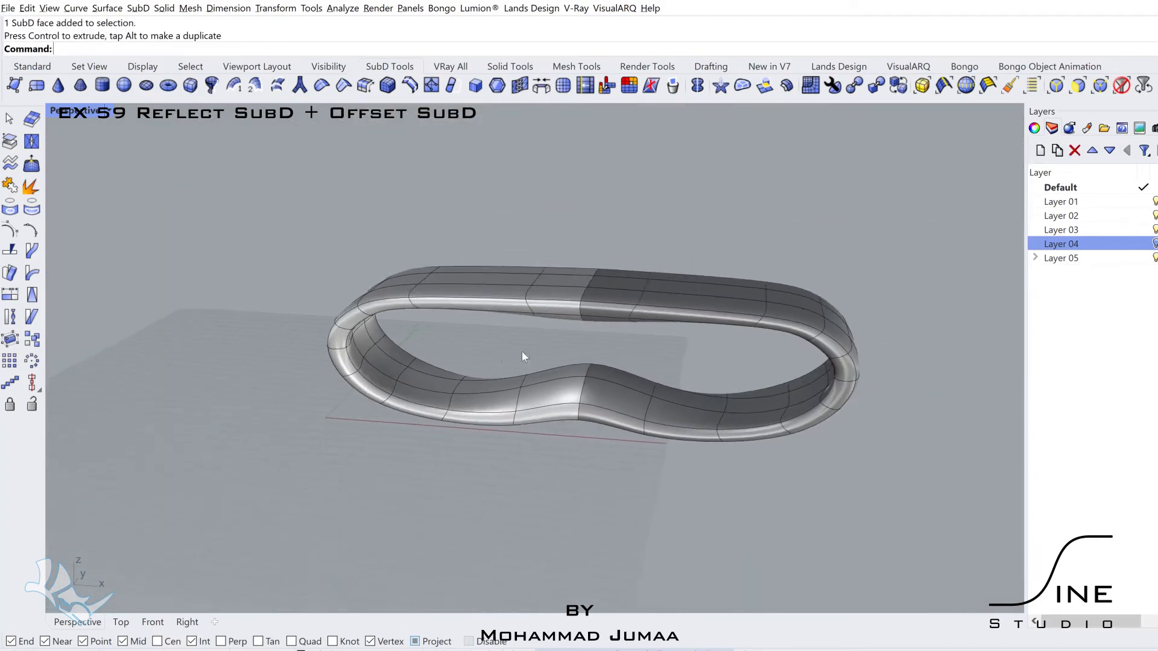
Shift the eight-edge cross-section loop near the upper rounded end along the X axis to adjust the end's curvature.
right_click_drag(533, 346, 428, 313)
scroll(473, 324, "up", 5)
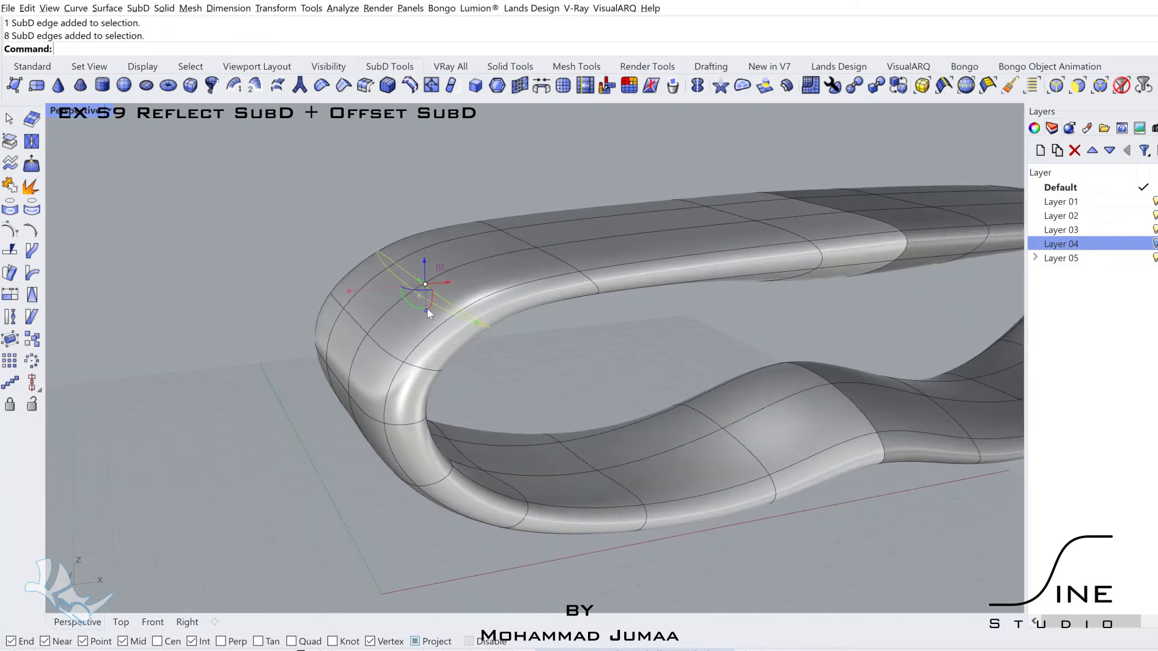
left_click_drag(446, 283, 438, 284)
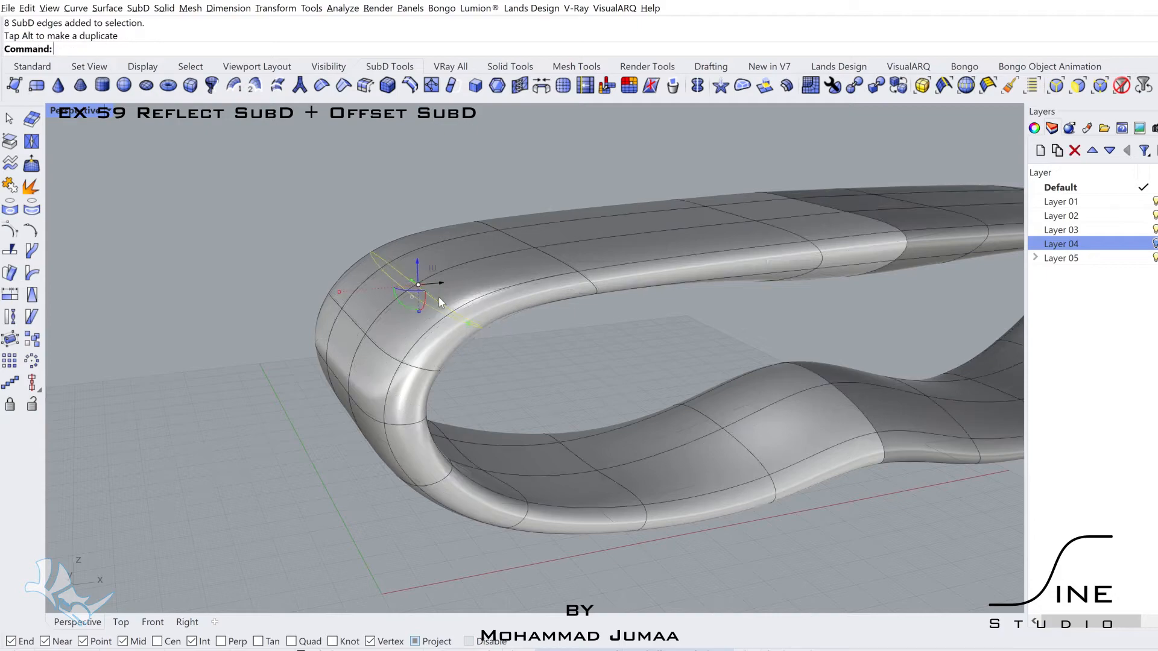
scroll(446, 307, "down", 4)
right_click_drag(486, 357, 468, 325)
scroll(437, 386, "up", 8)
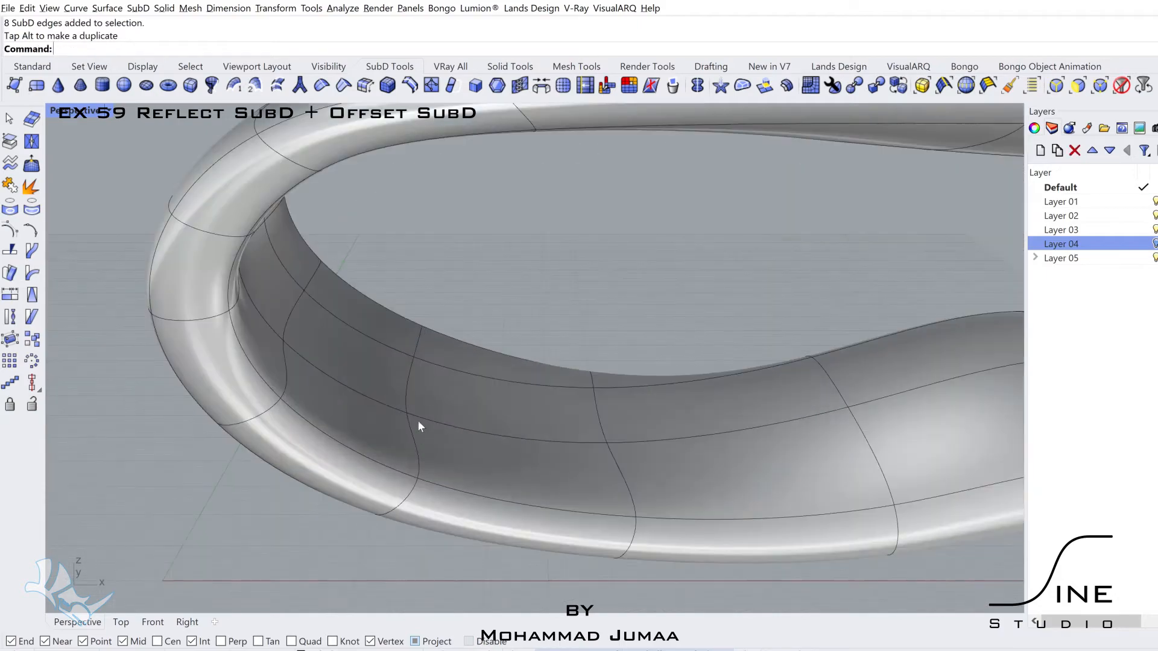
scroll(405, 402, "down", 5)
left_click_drag(488, 354, 475, 362)
scroll(474, 359, "down", 2)
right_click_drag(474, 359, 410, 316, "shift")
key("Escape")
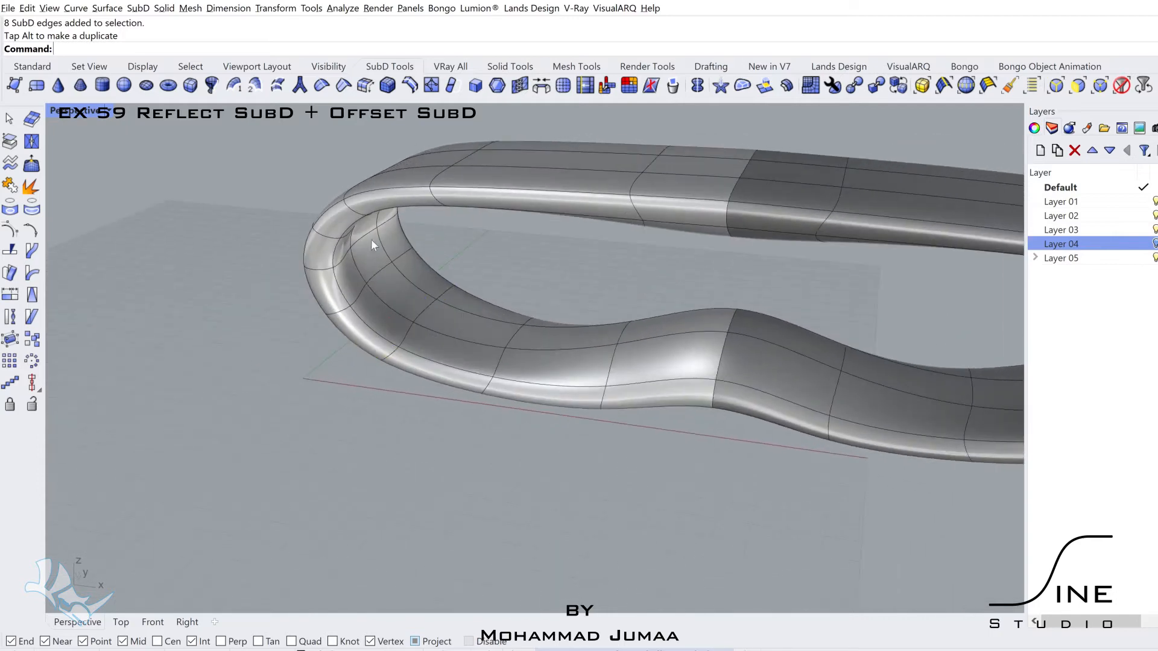
Push a middle inner wall face at the rounded end along the X axis.
scroll(371, 240, "up", 6)
left_click(373, 259, "ctrl+shift")
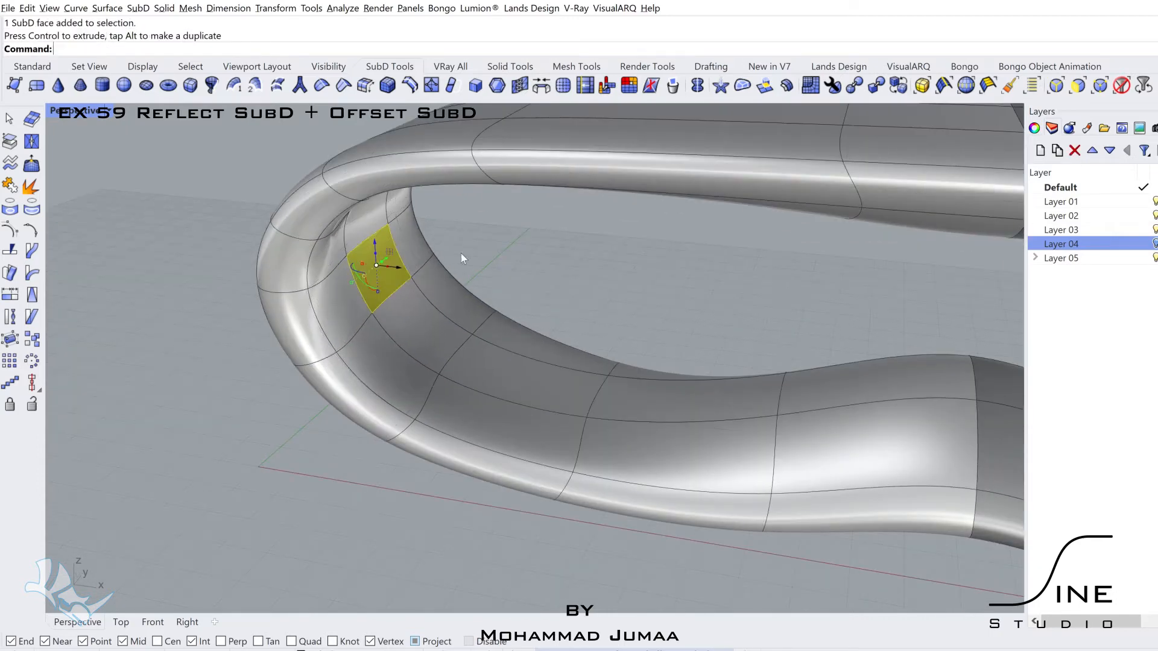
mouse_move(461, 254)
right_mouse_down()
mouse_move(499, 236)
mouse_move(464, 272)
right_mouse_up()
scroll(416, 223, "up", 2)
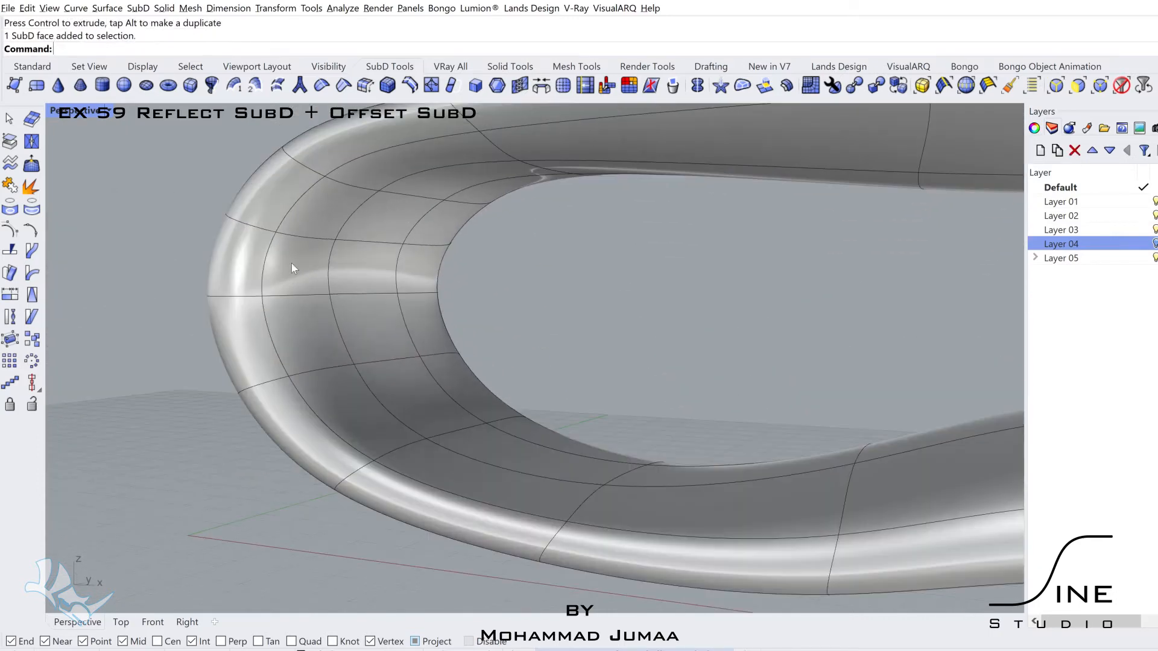
Push another inner face of the rounded end toward the opening.
right_click_drag(322, 267, 418, 369)
scroll(418, 369, "down", 3)
left_click_drag(403, 352, 418, 351)
scroll(422, 348, "down", 2)
right_click_drag(424, 344, 410, 319, "shift")
key("Escape")
Nudge a single edge on the inner wall of the rounded end slightly toward the opening.
right_click_drag(416, 433, 377, 367)
scroll(378, 366, "up", 3)
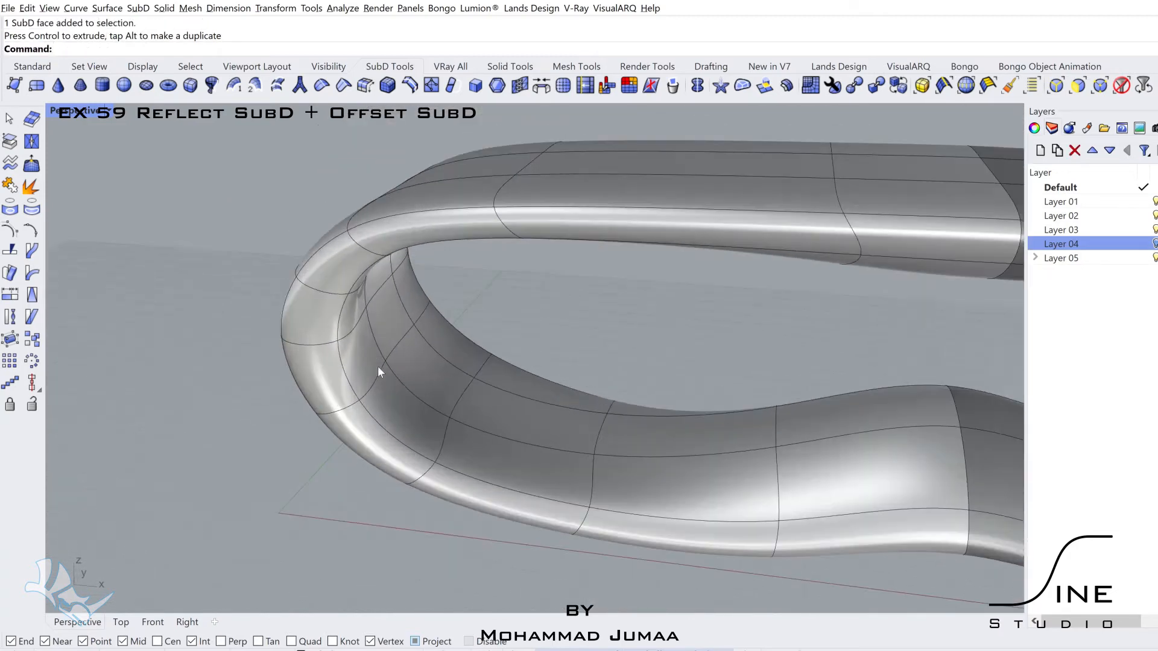
left_click_drag(397, 384, 402, 385)
left_click(342, 468)
scroll(342, 469, "down", 4)
right_click_drag(441, 427, 422, 329, "shift")
scroll(395, 390, "down", 2)
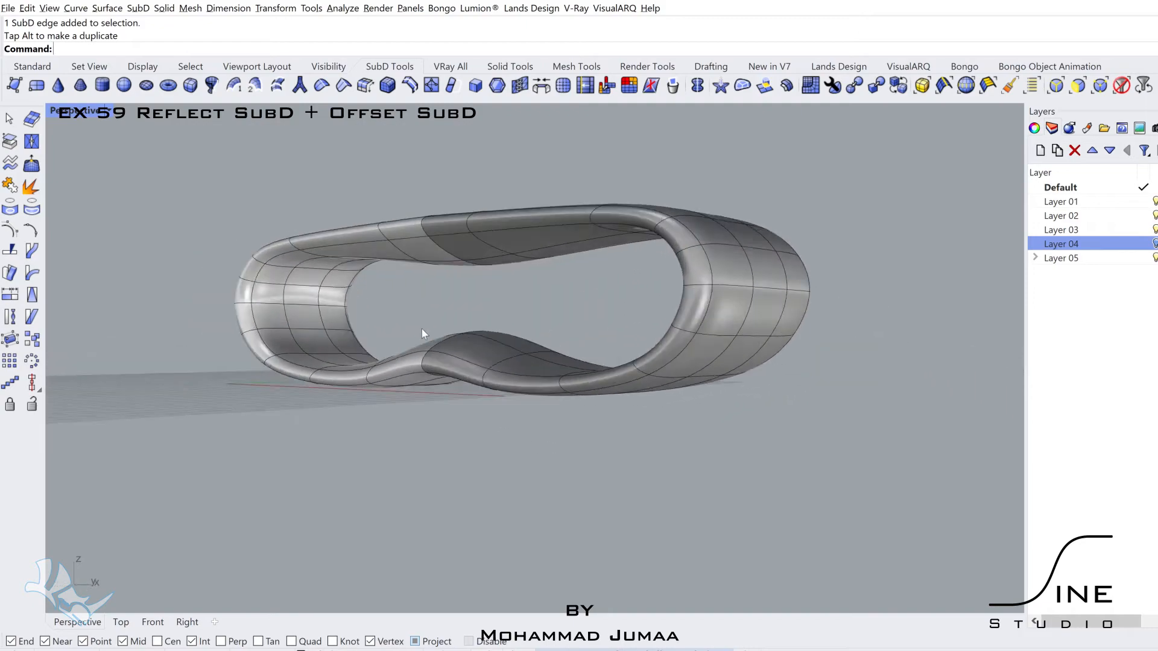
Move a single edge beside the middle seam of the upper band slightly along the Y axis.
scroll(447, 277, "up", 5)
right_click_drag(448, 279, 560, 261)
left_click(367, 172)
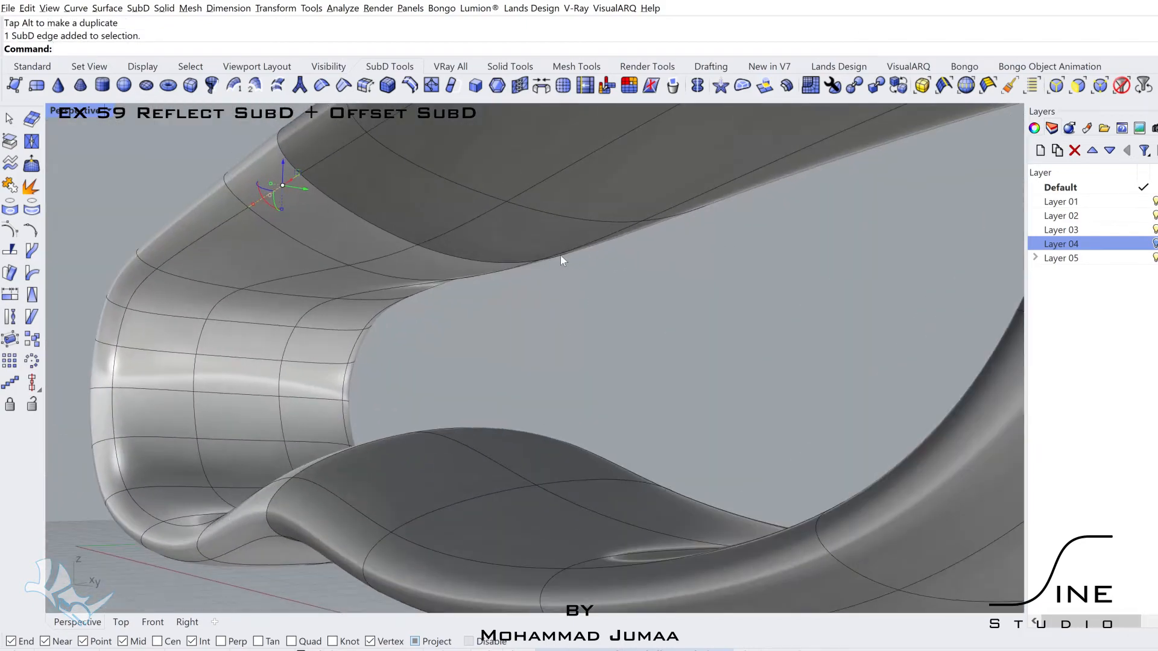
right_click_drag(382, 254, 366, 383)
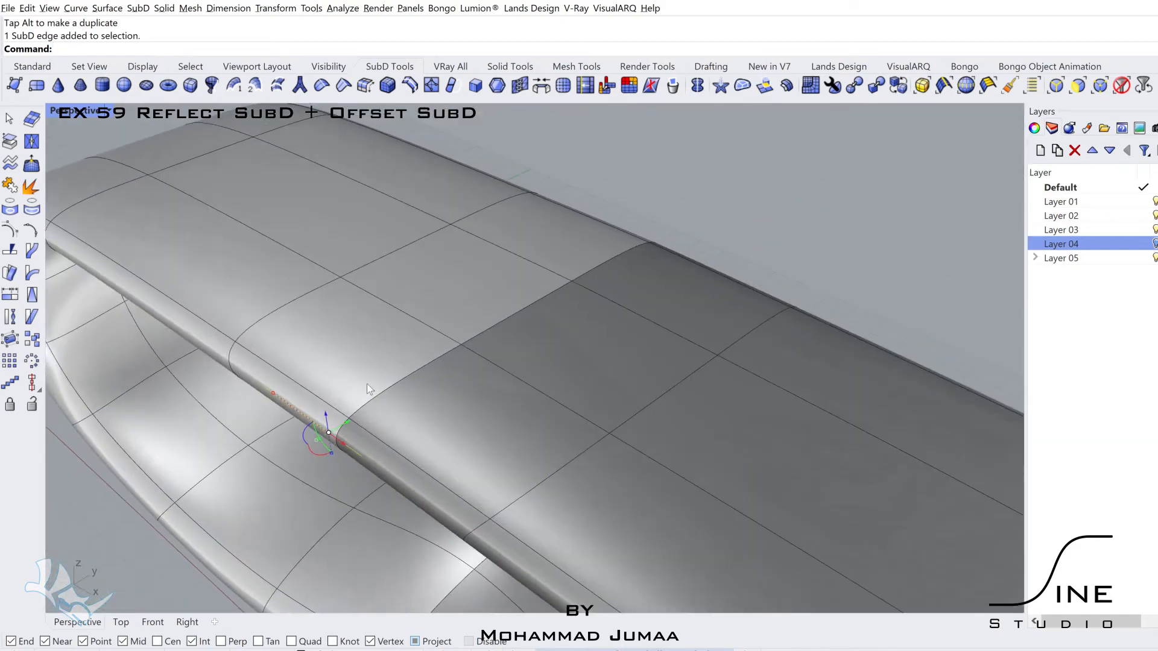
left_click_drag(353, 423, 374, 404)
right_click_drag(374, 405, 425, 377)
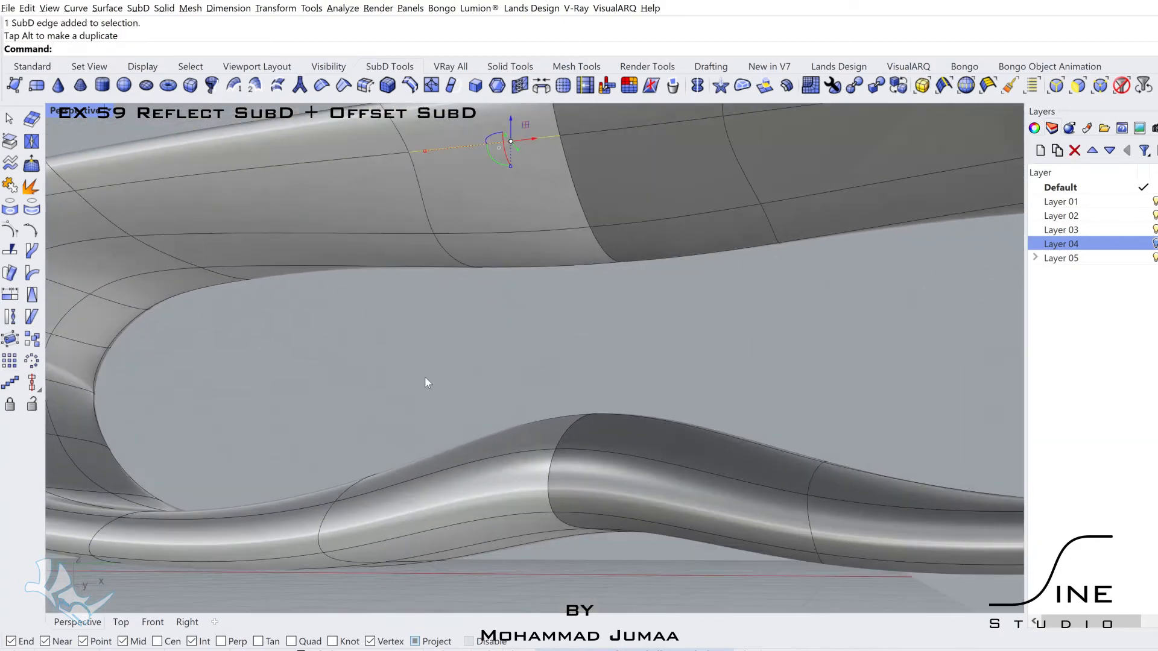
Nudge the face on the underside of the upper band beside the middle seam.
right_click_drag(480, 341, 627, 269)
left_click(643, 279, "ctrl+shift")
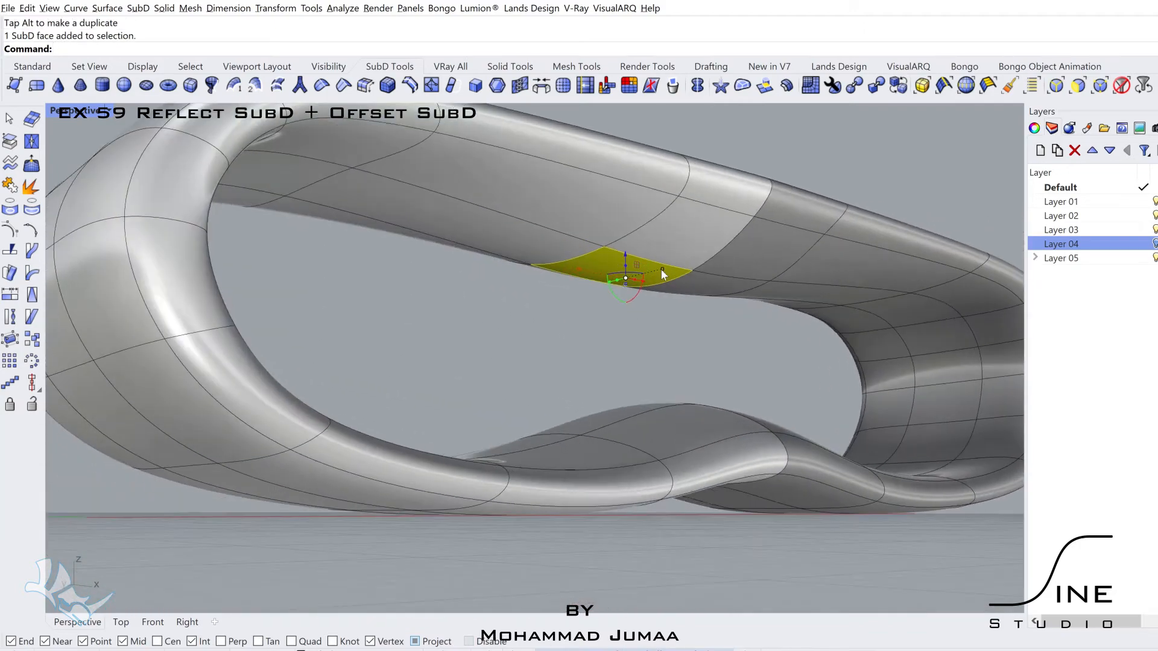
left_click_drag(660, 269, 649, 273)
right_click_drag(649, 274, 572, 304)
left_click(571, 304)
Select components of the upper band near its middle and shift them slightly sideways.
left_click(450, 227, "ctrl+shift")
right_click_drag(450, 227, 494, 322)
left_click(498, 273, "ctrl+shift")
left_click_drag(302, 269, 321, 270)
right_click_drag(476, 339, 508, 271)
left_click(440, 259, "ctrl+shift")
left_click(455, 295)
Nudge a single edge on the rounded front rim of the upper band at the middle seam.
scroll(508, 271, "up", 4)
left_click(477, 211, "ctrl+shift")
right_click_drag(477, 211, 501, 300)
left_click_drag(501, 300, 501, 302)
scroll(540, 378, "down", 6)
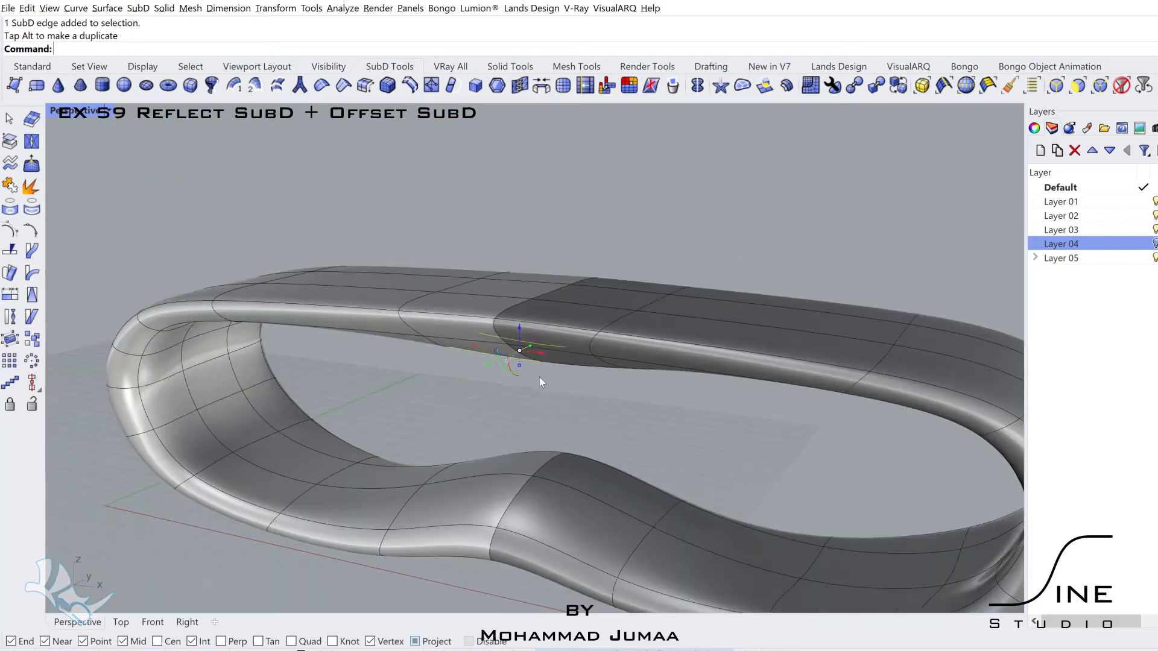
right_click_drag(539, 377, 581, 374)
left_click(582, 375)
Select the whole closed SubD.
scroll(581, 374, "down", 5)
right_click_drag(543, 439, 458, 507)
left_click(450, 313)
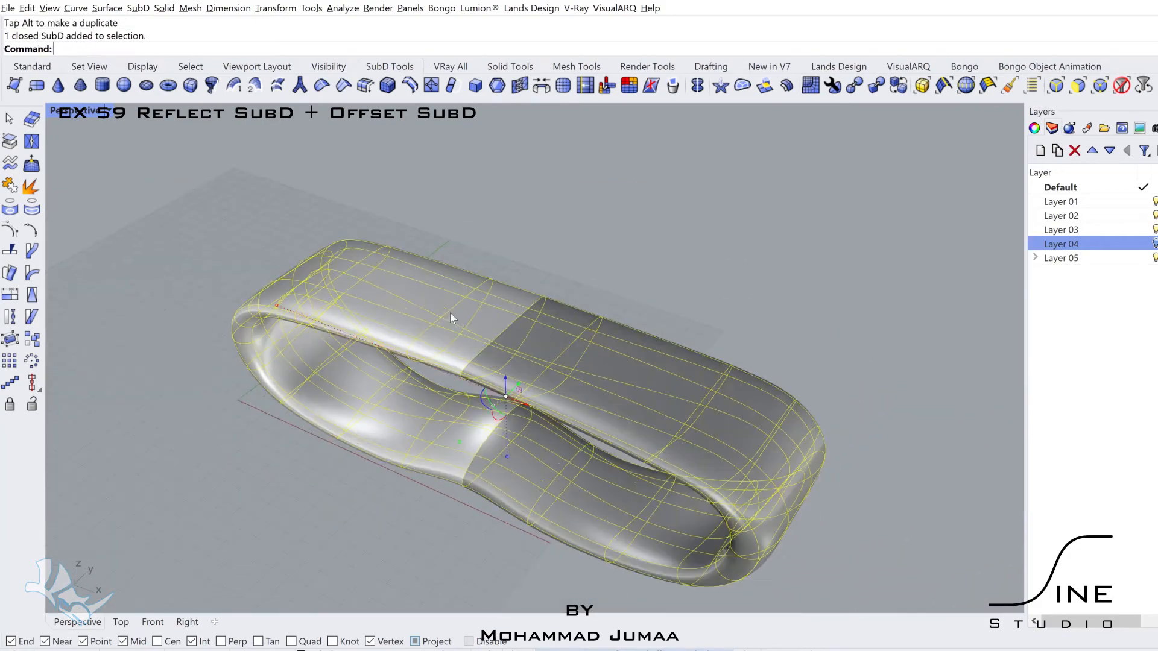
scroll(450, 313, "down", 4)
right_click_drag(477, 352, 477, 317, "shift")
type("COn")
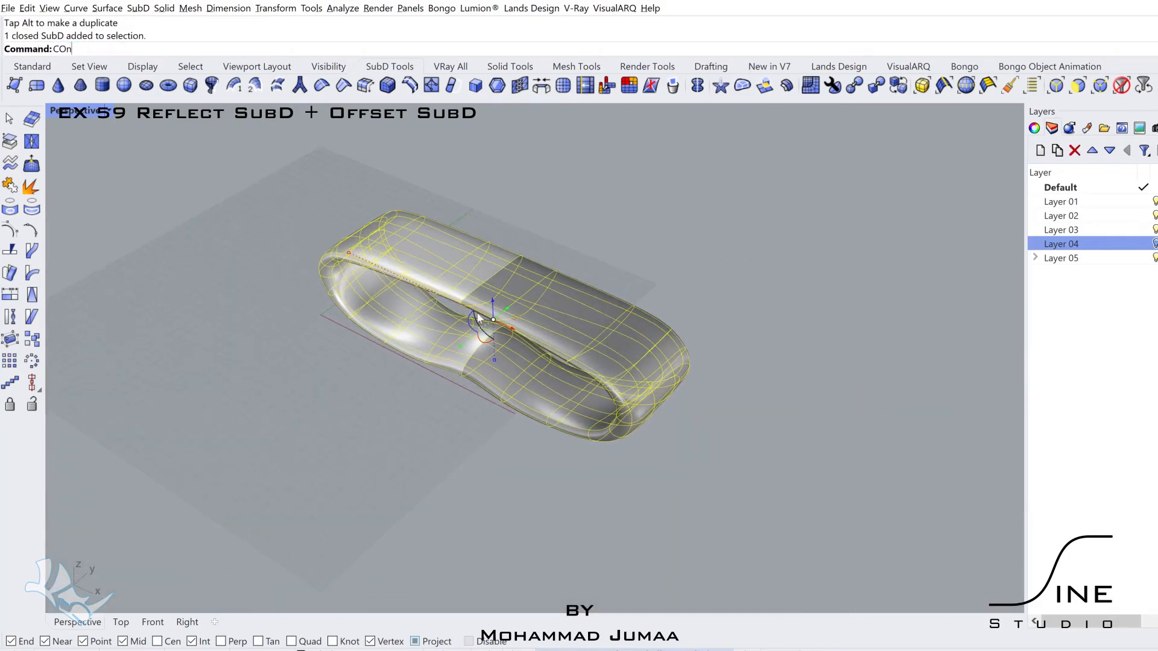
type("tour")
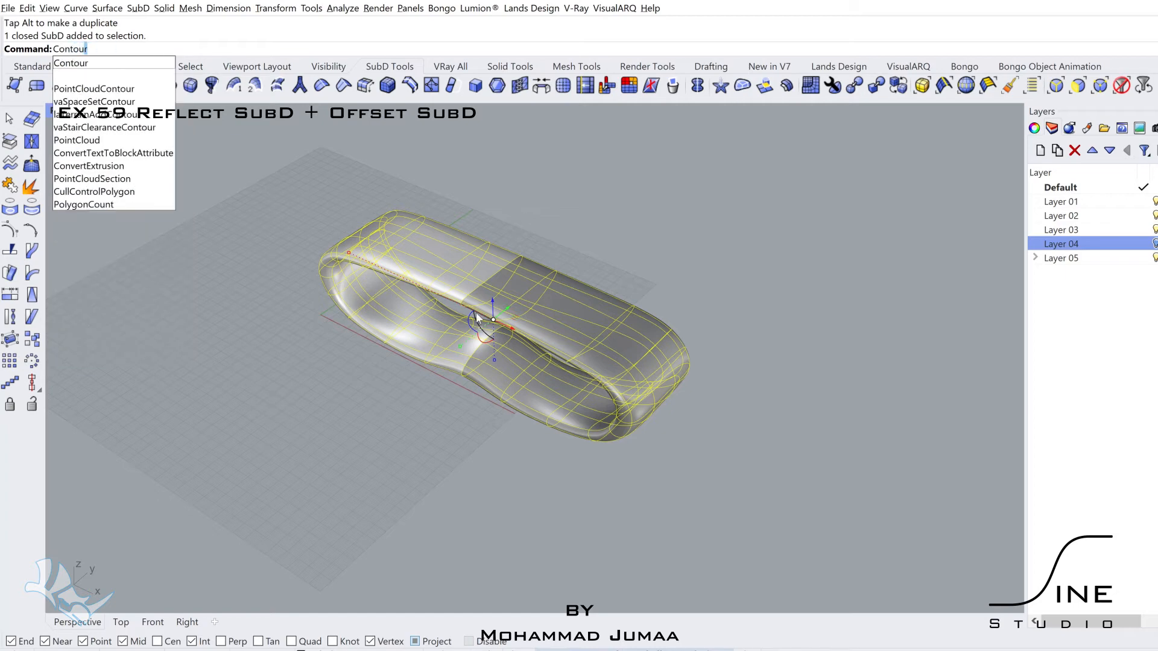
key("Return")
double_click(75, 114)
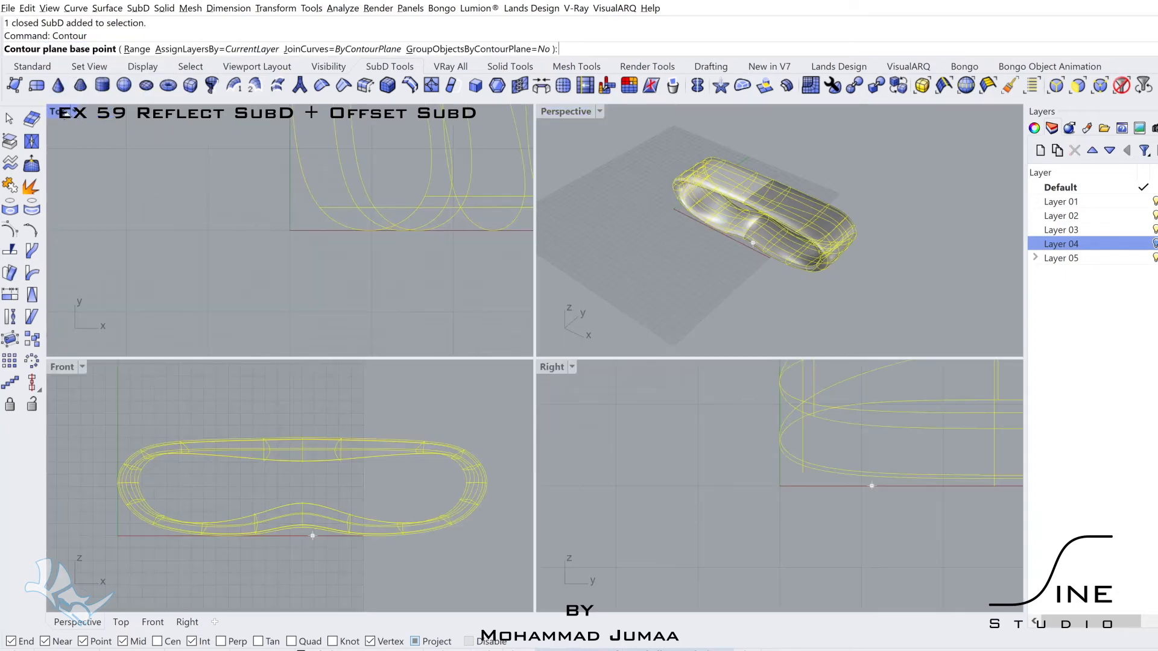
double_click(57, 114)
scroll(339, 362, "down", 20)
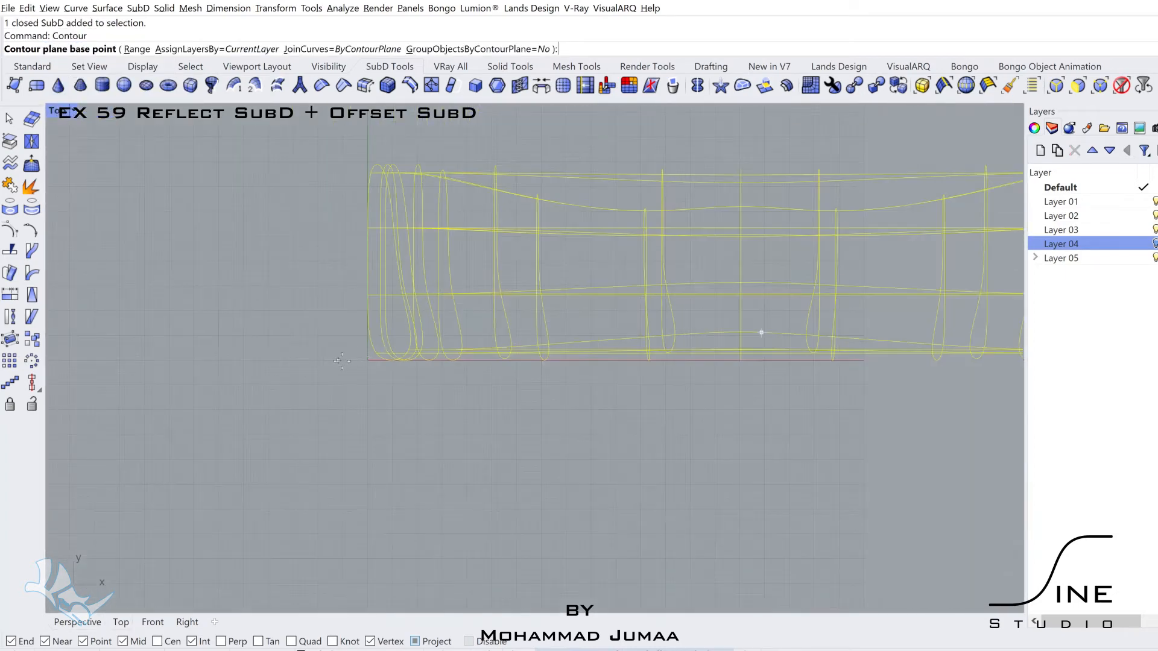
right_click_drag(397, 364, 296, 366)
scroll(507, 272, "up", 2)
scroll(522, 259, "up", 2)
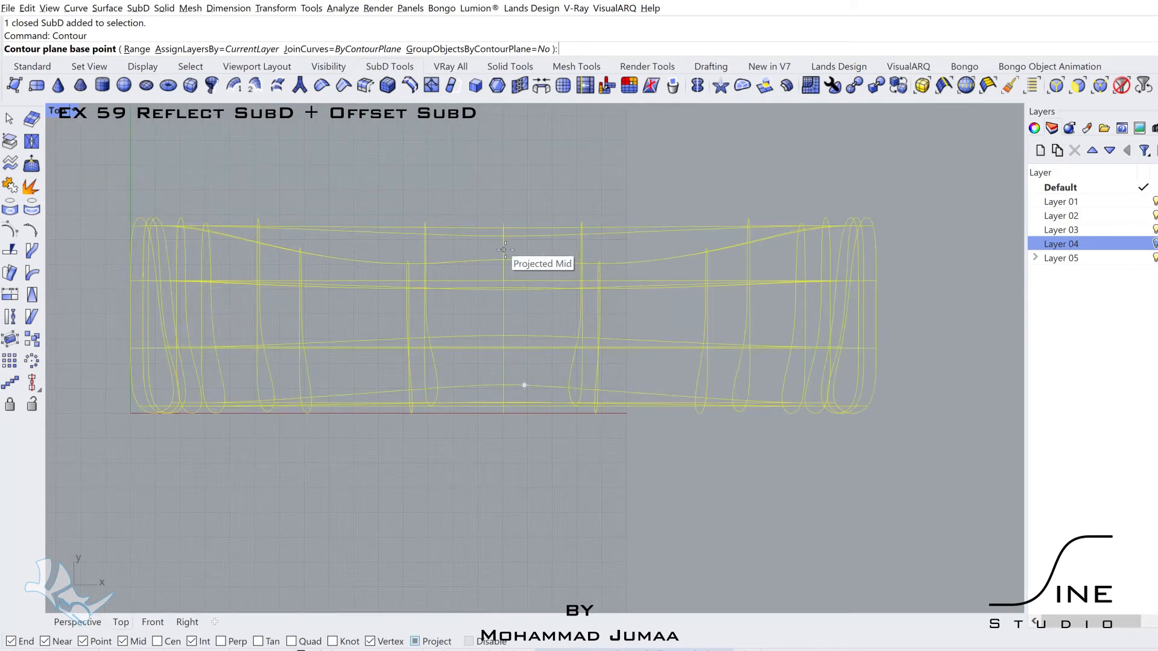
scroll(374, 316, "down", 2)
key("Escape")
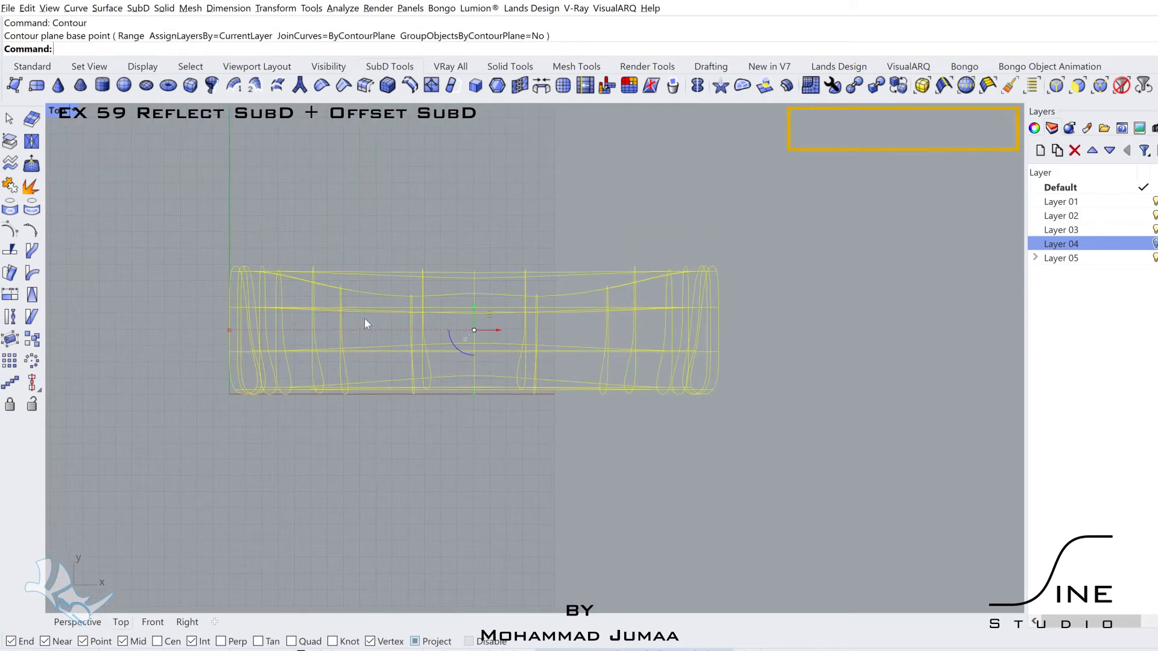
Create a solid bounding box around the SubD in world coordinates and leave only the SubD selected.
key("Return")
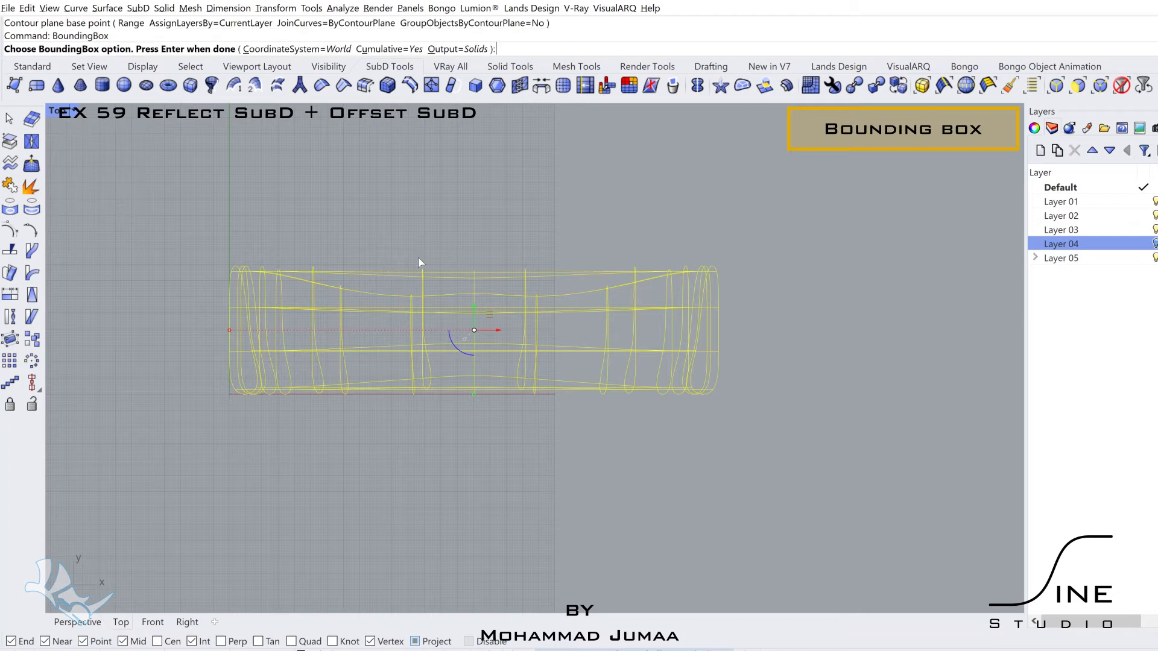
key("Return")
left_click(432, 266)
right_click_drag(371, 291, 388, 287)
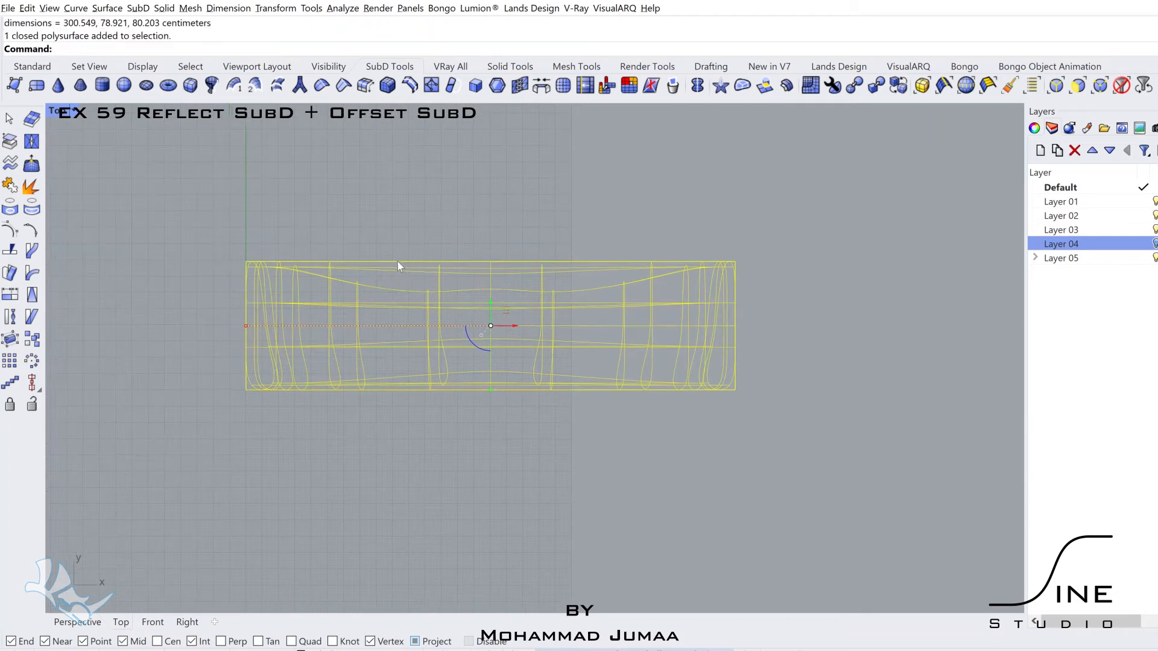
left_click(398, 263, "ctrl")
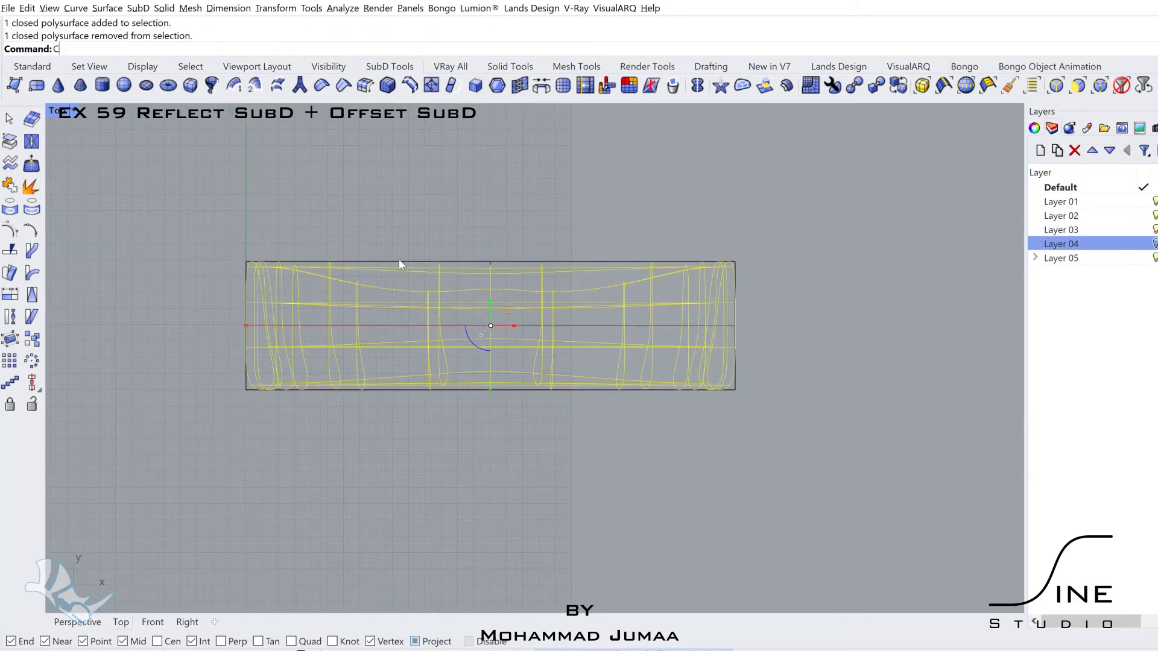
Contour the SubD along the Y axis from the bounding box's front corner at 4 cm spacing.
type("Contour")
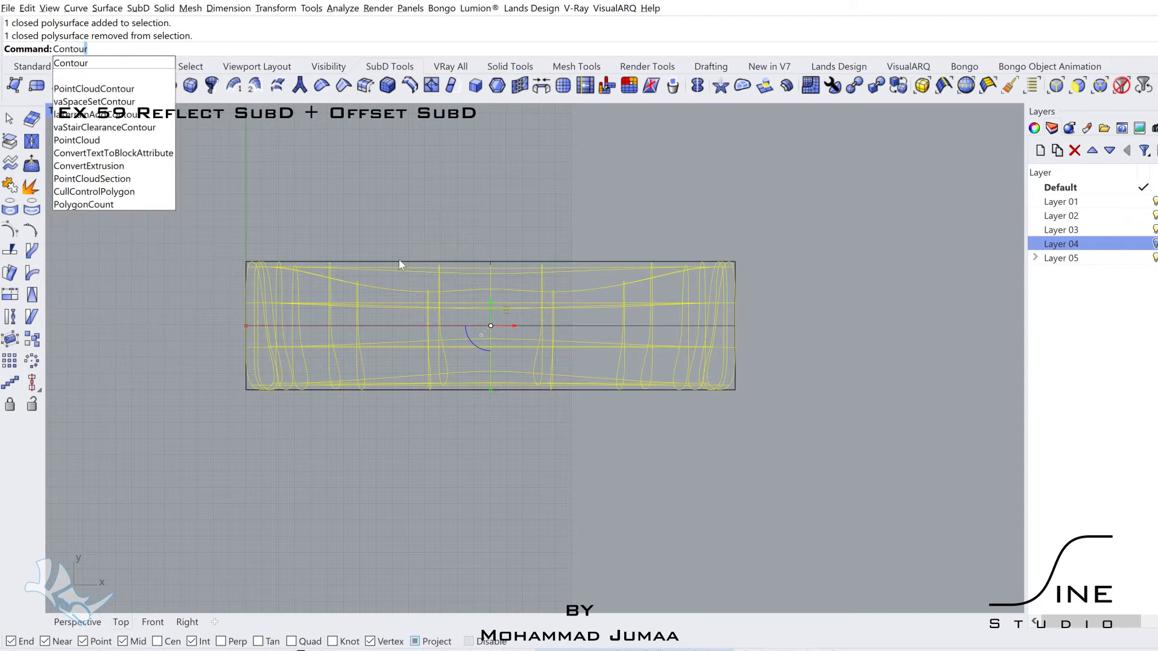
key("Return")
left_click(245, 390)
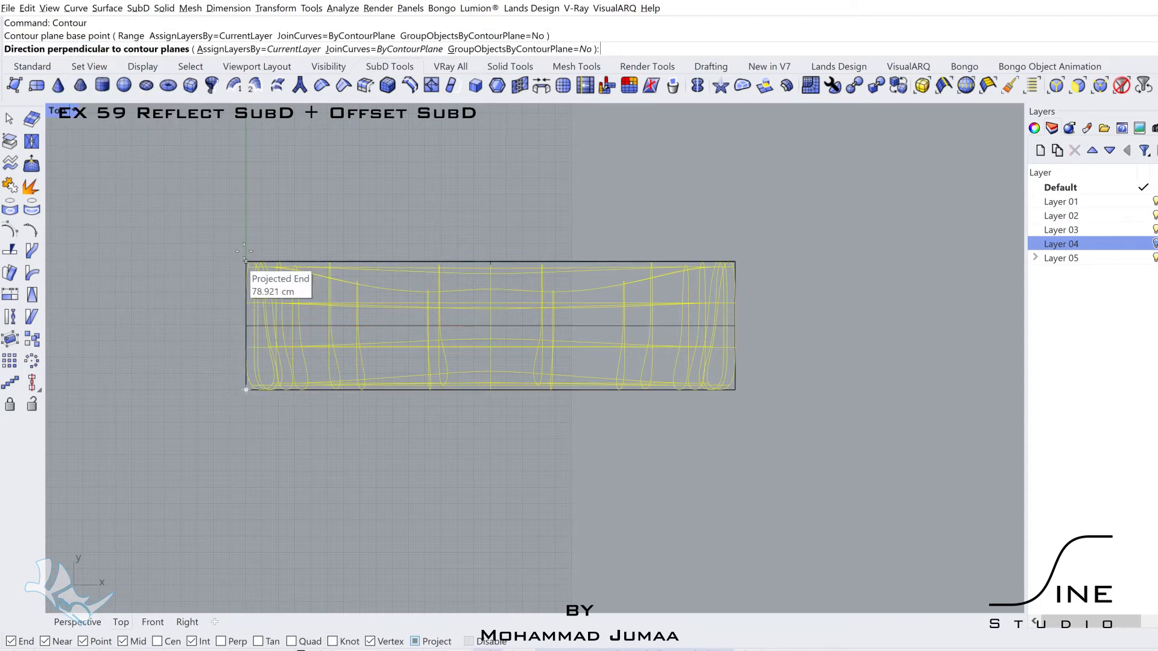
left_click(246, 243)
key("Return")
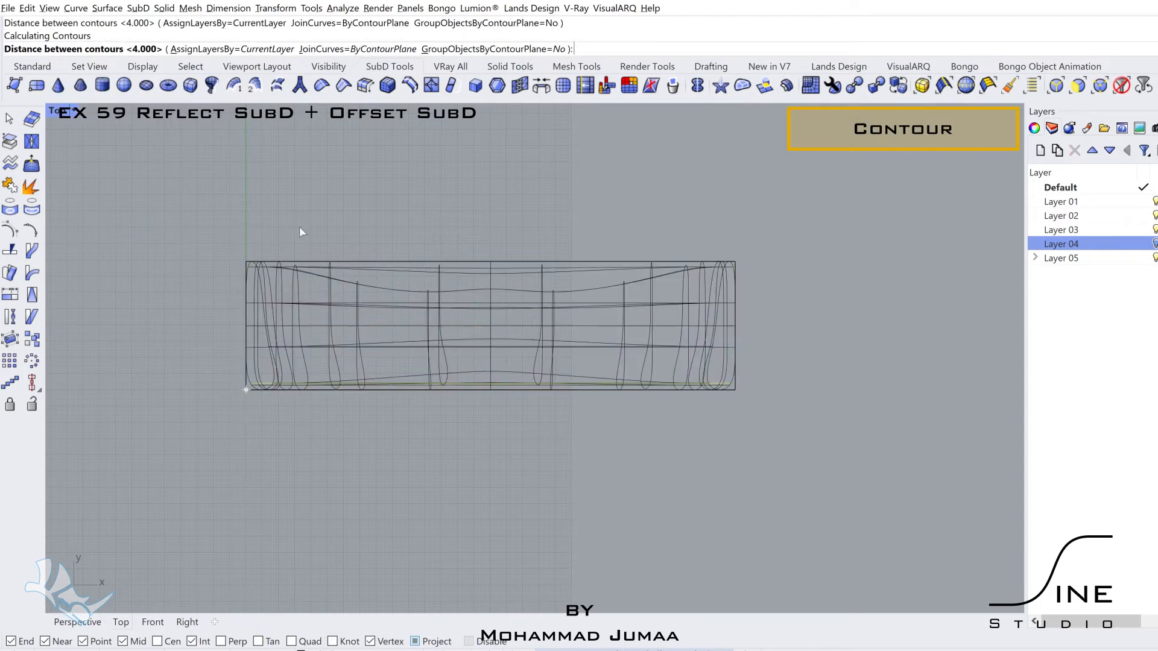
Isolate the contour curves in the Perspective view, hiding the SubD and the bounding box.
double_click(52, 112)
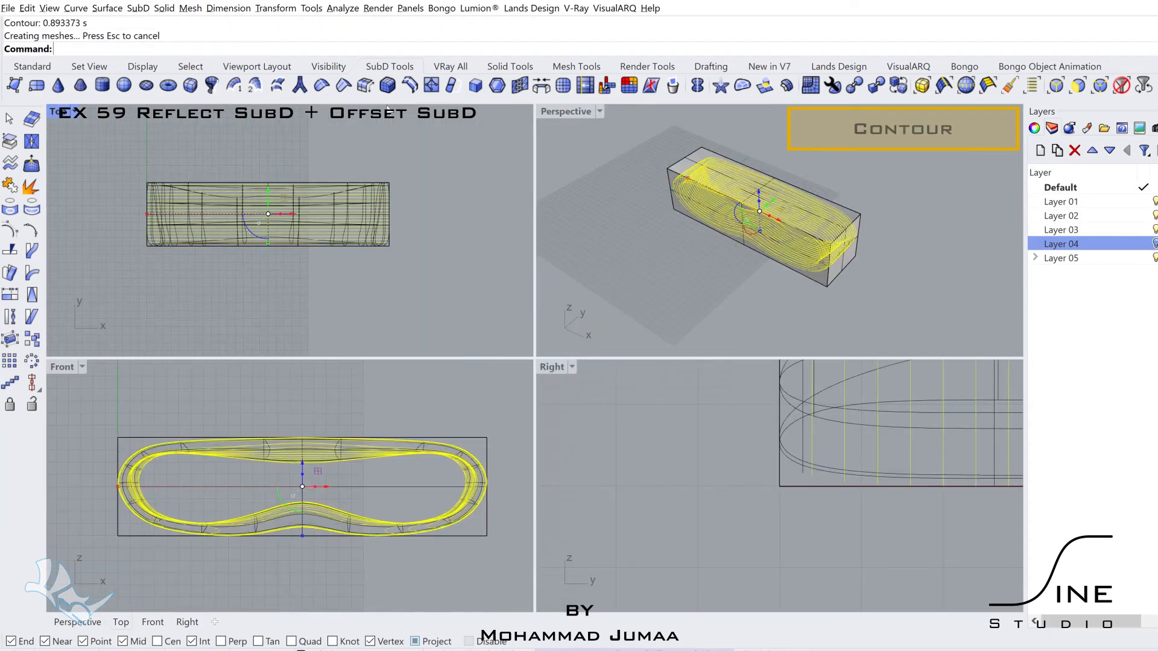
double_click(544, 112)
right_click_drag(553, 258, 509, 230)
left_click(27, 67)
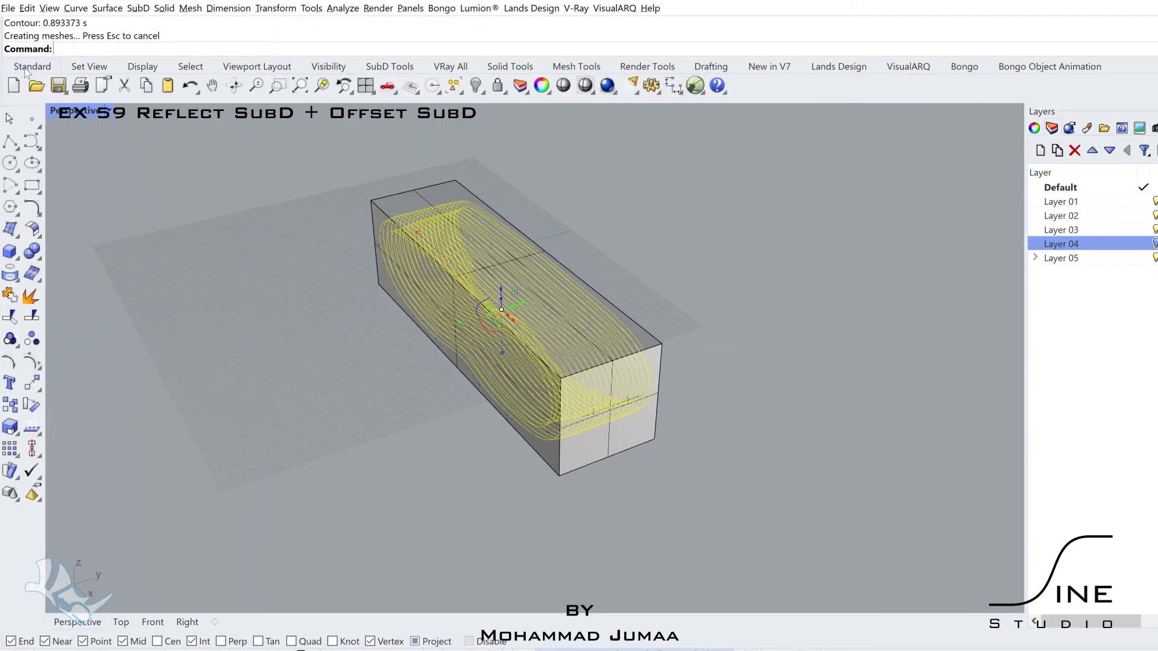
left_click(480, 94)
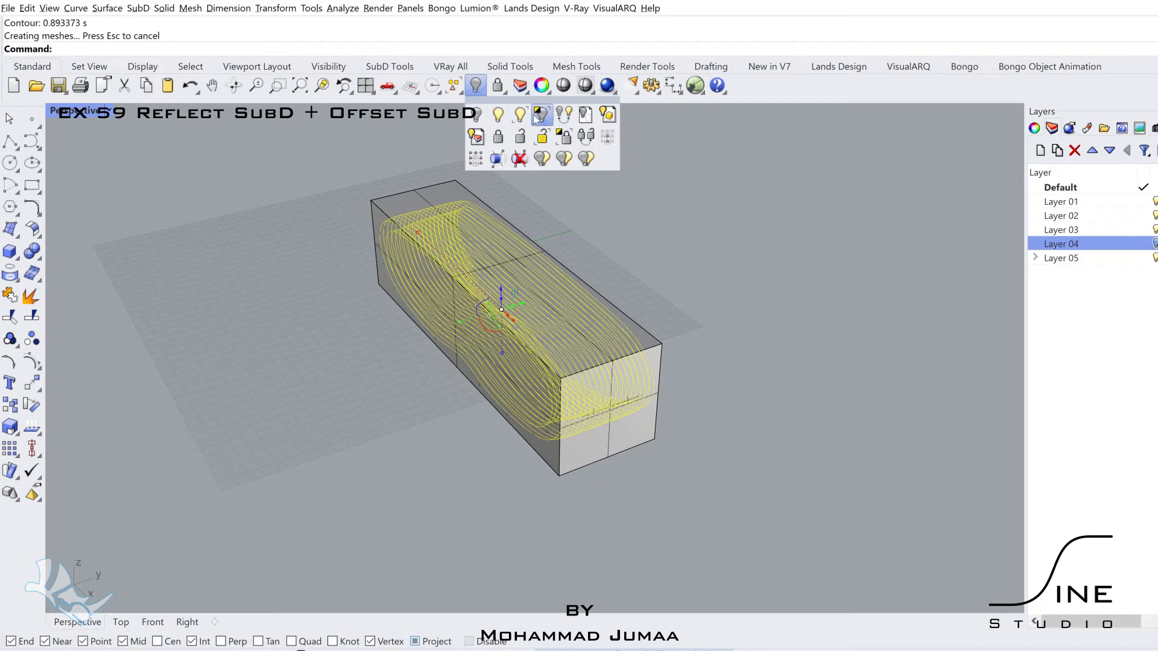
left_click(536, 118)
right_click_drag(519, 199, 489, 331)
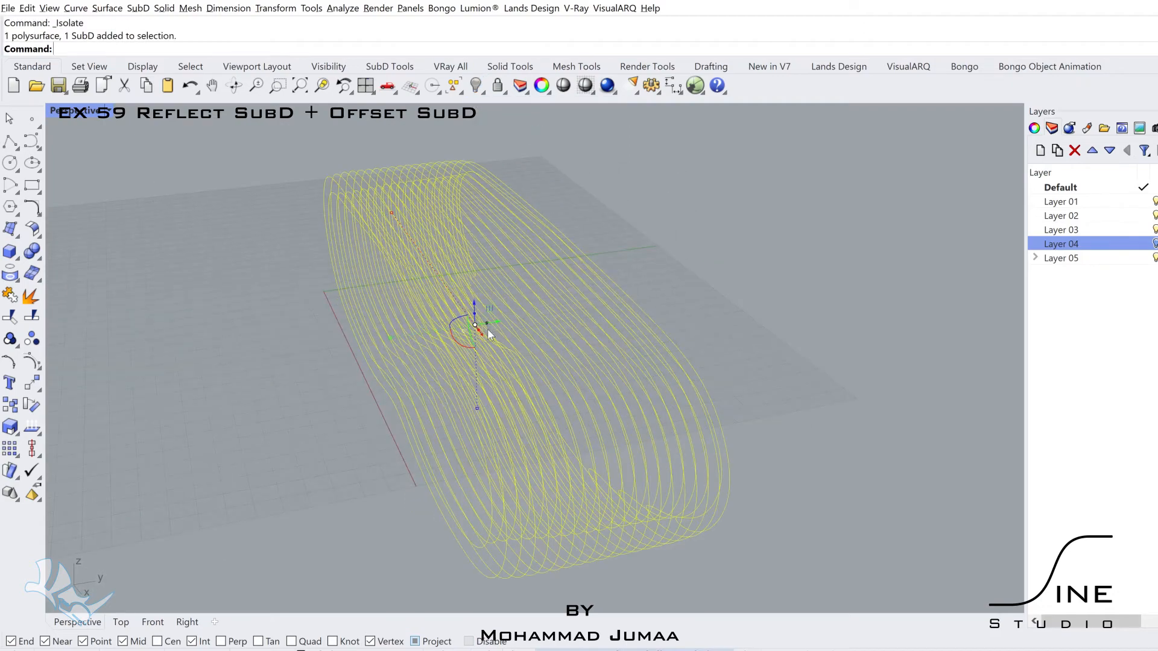
Extrude all contour curves 2 cm as solids on one side.
type("ExtrudeCrv")
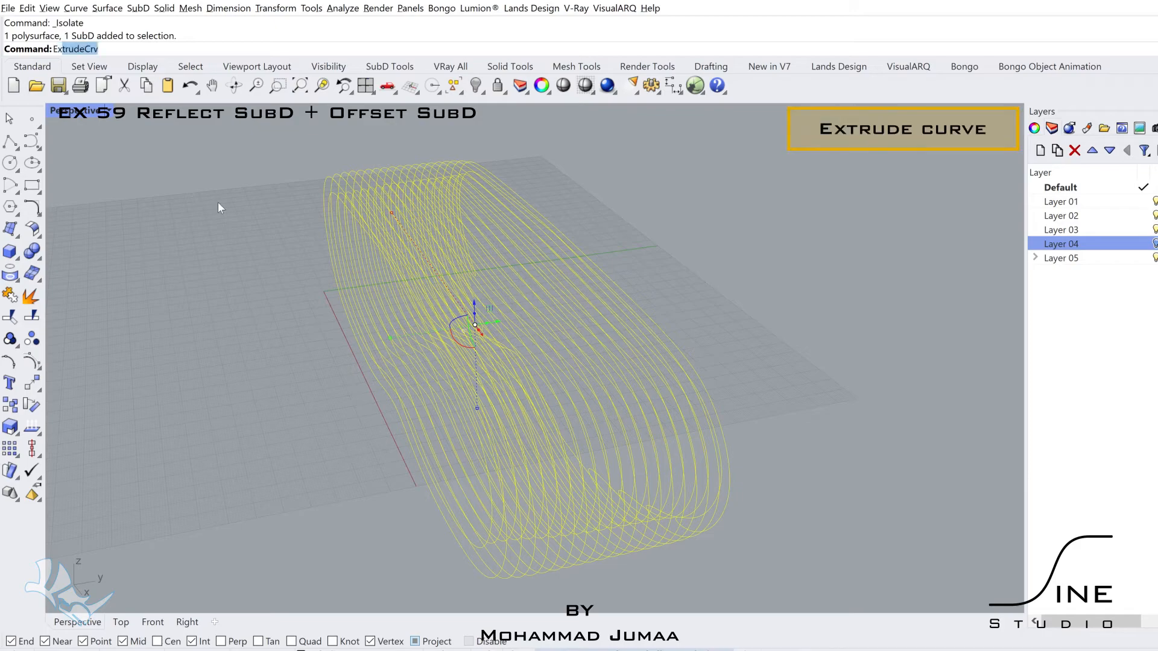
key("Return")
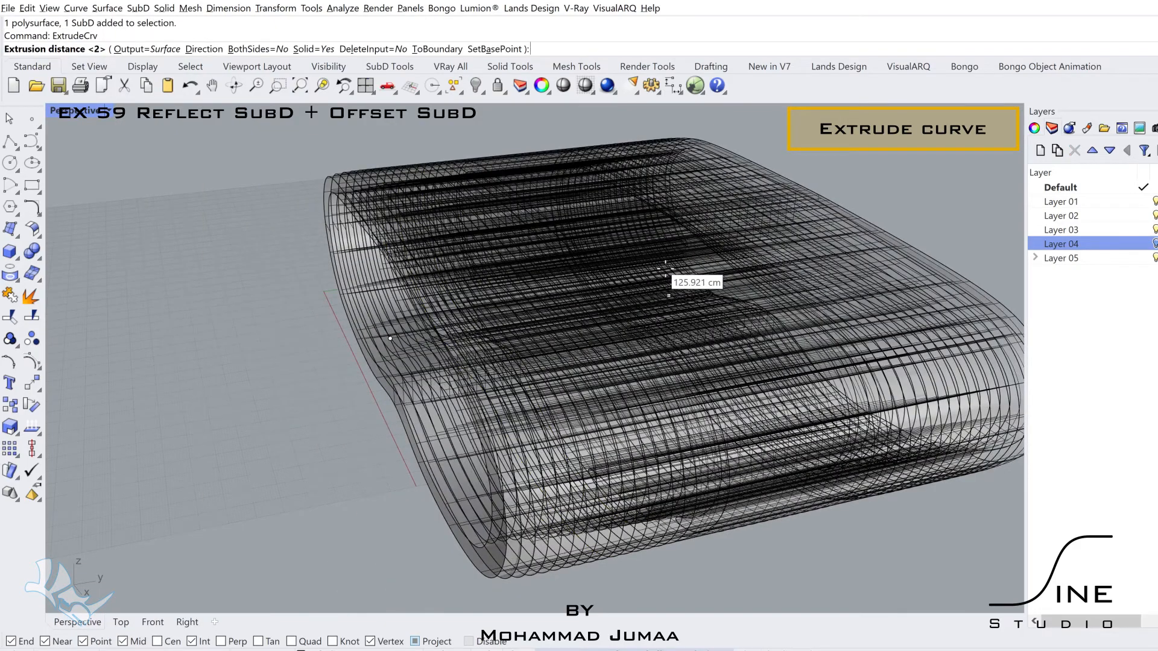
type("2")
right_click_drag(638, 272, 636, 269)
right_click(635, 269)
right_click_drag(629, 333, 749, 234)
Assign the Car paint blue color material to all the contour curves and extruded slats.
left_click_drag(422, 467, 422, 467)
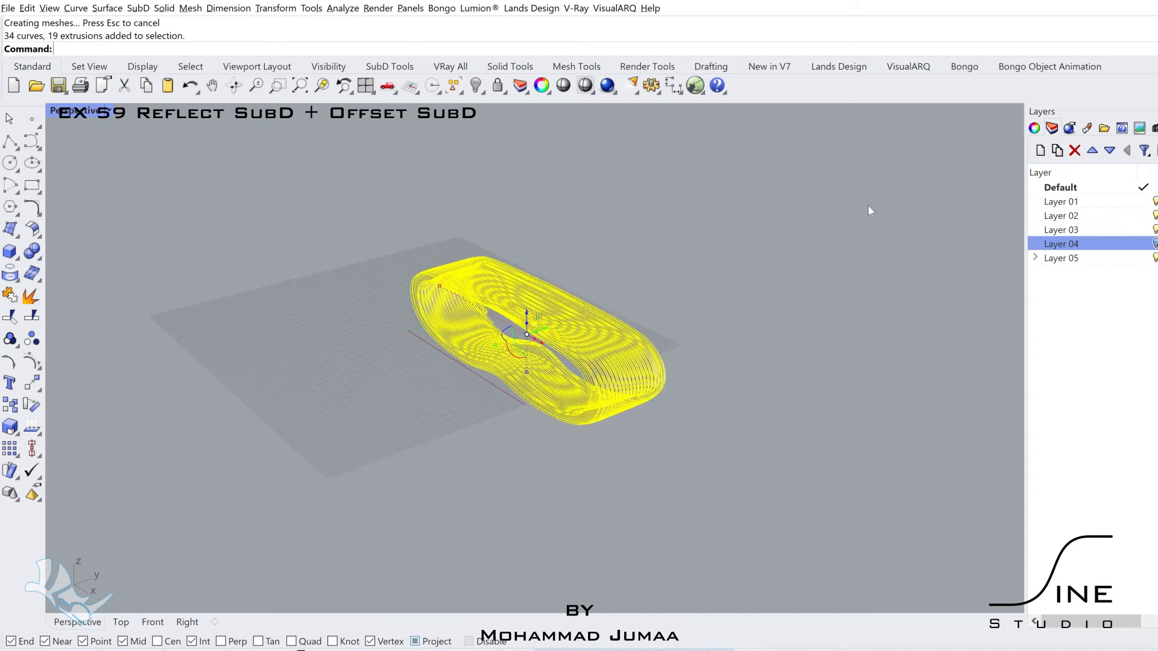
left_click(1086, 128)
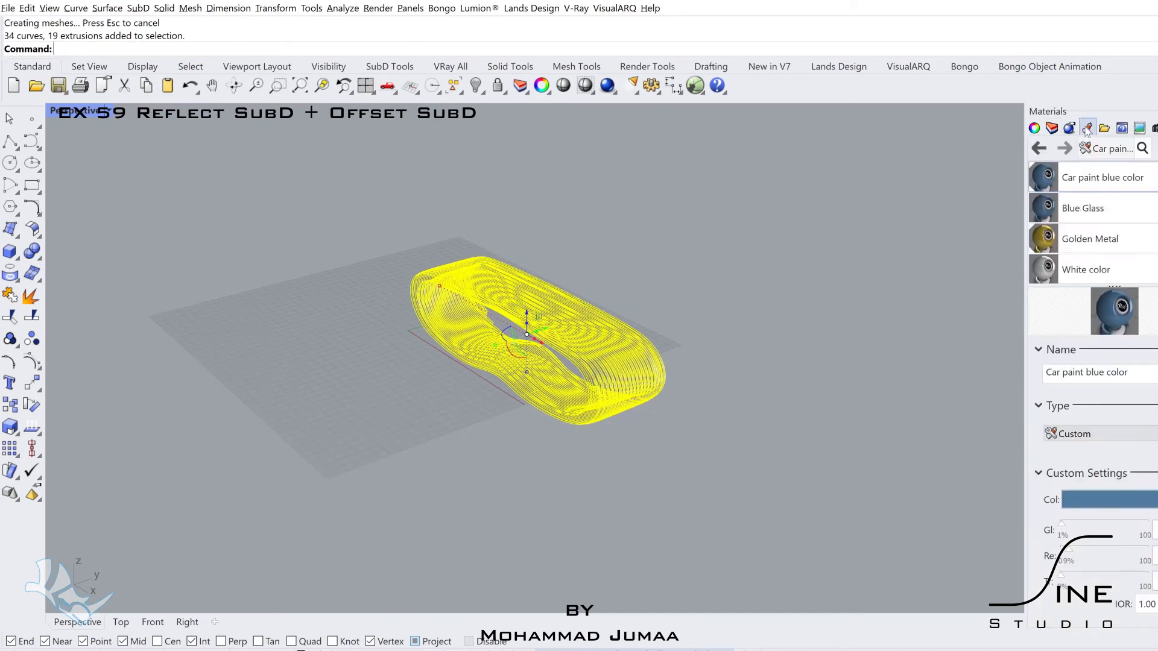
right_click(1067, 179)
left_click(1011, 19)
right_click_drag(844, 223, 806, 238)
left_click(806, 239)
mouse_move(724, 271)
right_mouse_down()
mouse_move(633, 315)
mouse_move(625, 413)
mouse_move(690, 375)
mouse_move(664, 338)
right_mouse_up()
left_click(667, 336)
left_click(620, 328)
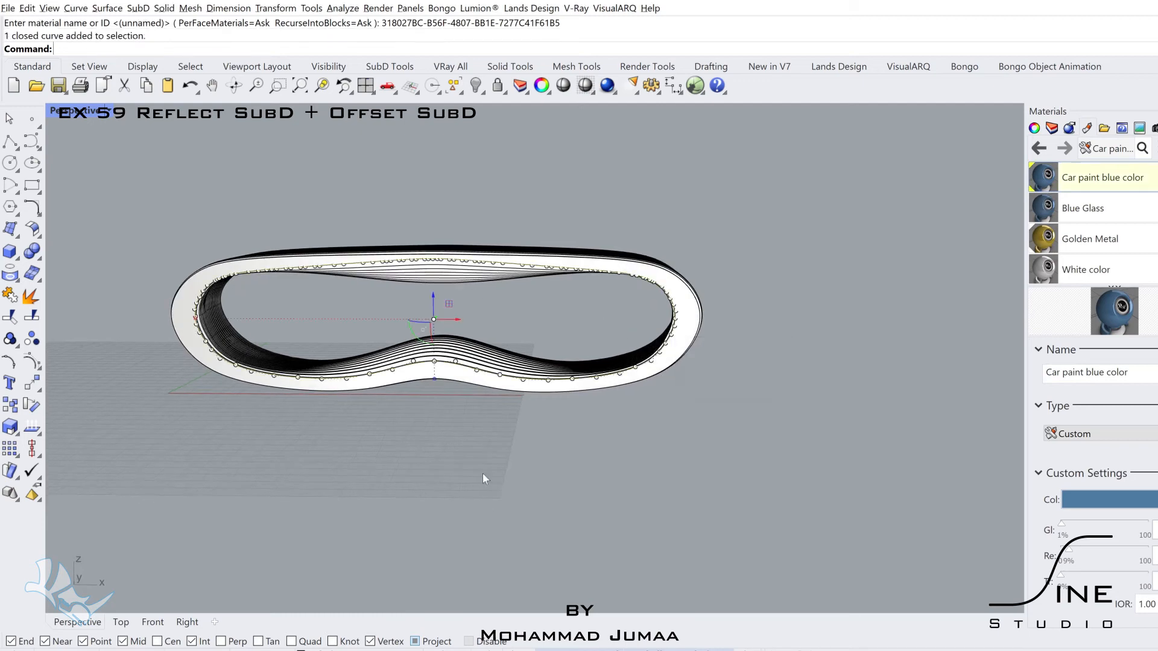
Create a solid cylinder of 0.5 cm radius at the lower band's central hump, running along Y through all the slats.
double_click(73, 116)
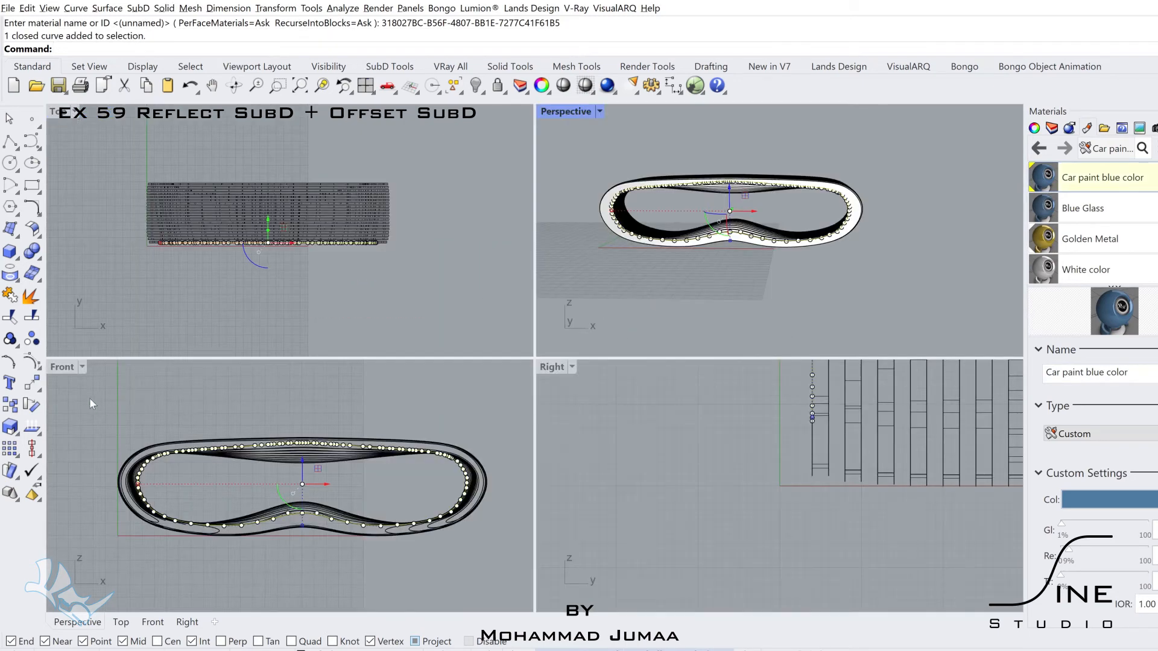
double_click(61, 370)
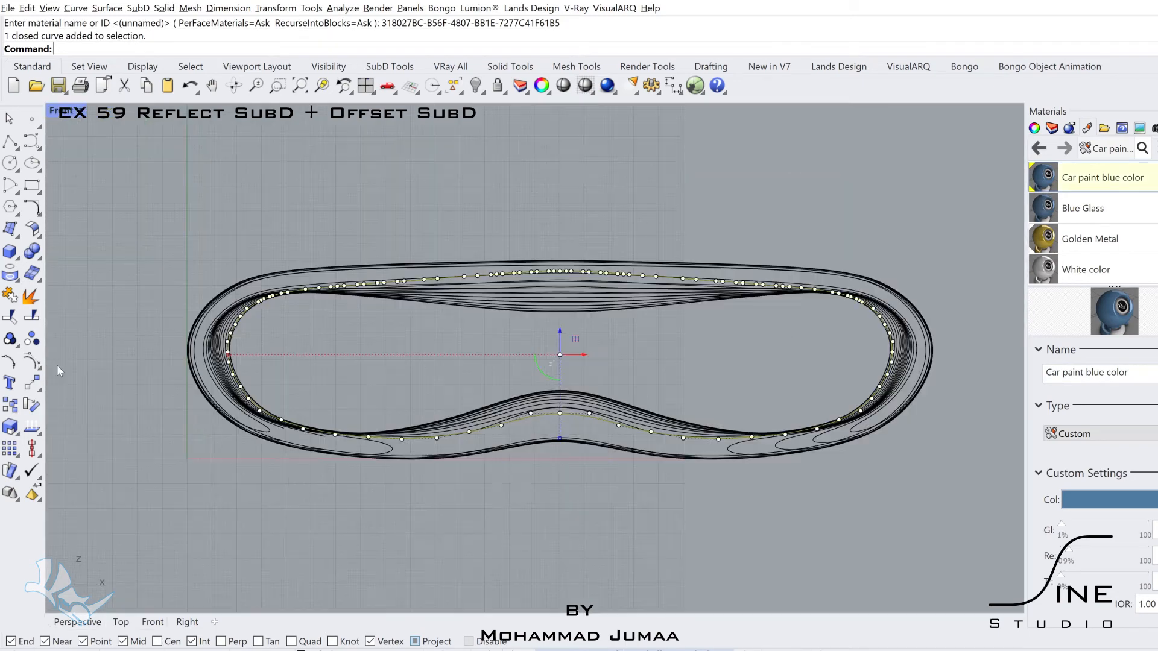
left_click(16, 264)
left_click(55, 261)
scroll(584, 418, "up", 5)
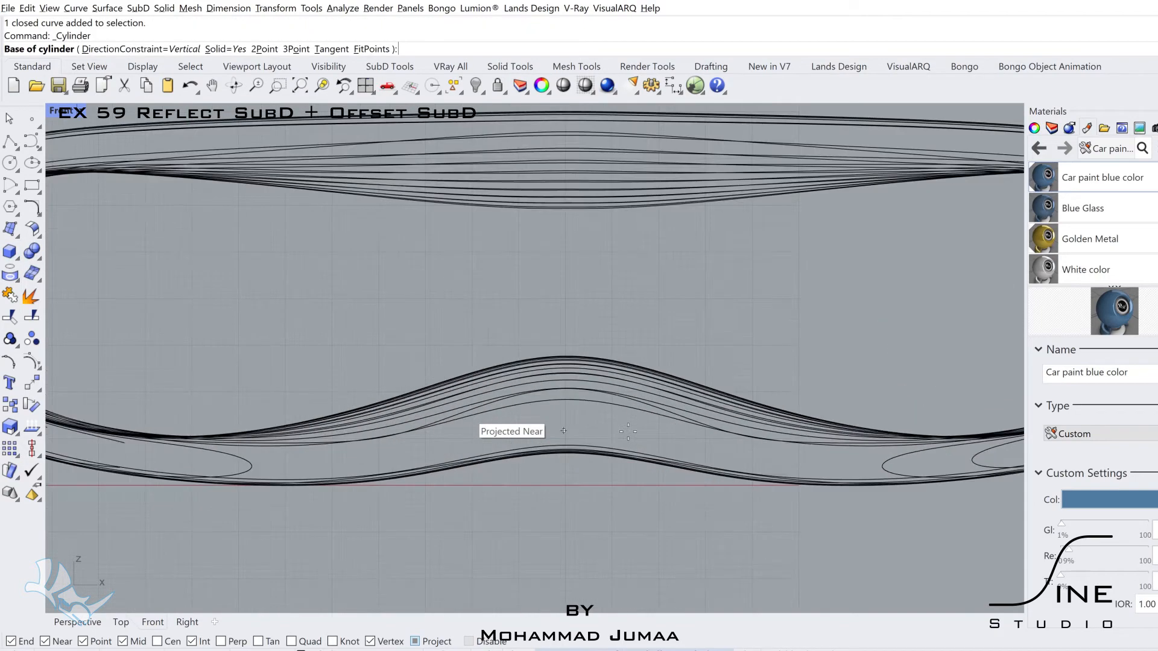
scroll(583, 418, "up", 1)
left_click(582, 416)
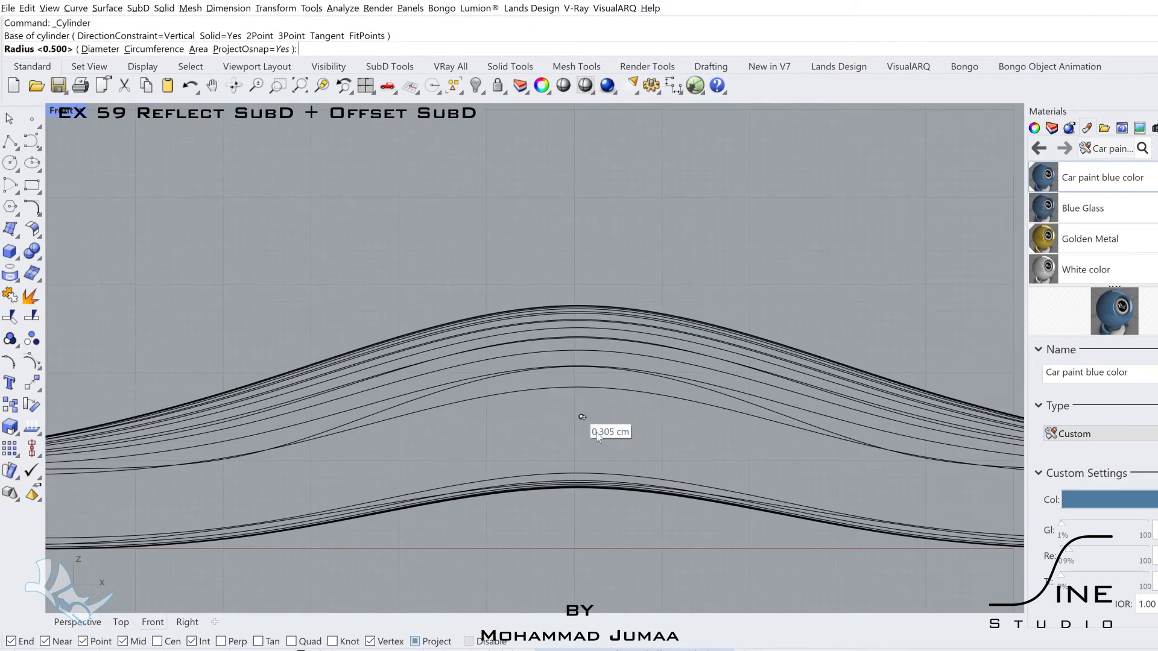
type("0.5")
key("Return")
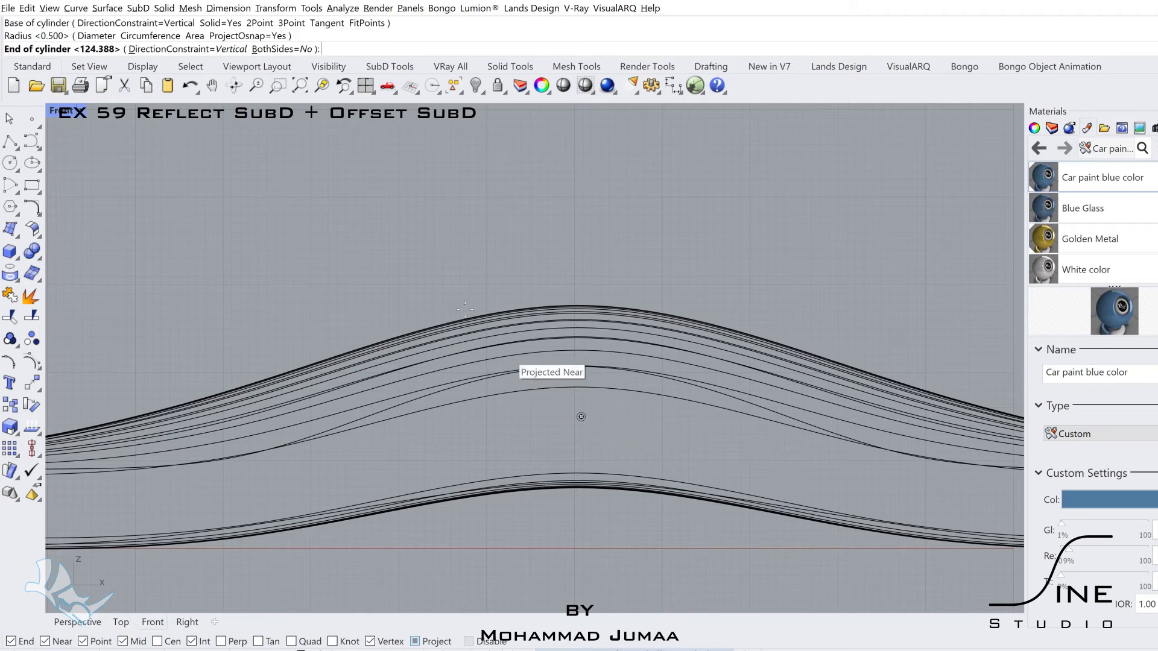
double_click(56, 104)
left_click(310, 170)
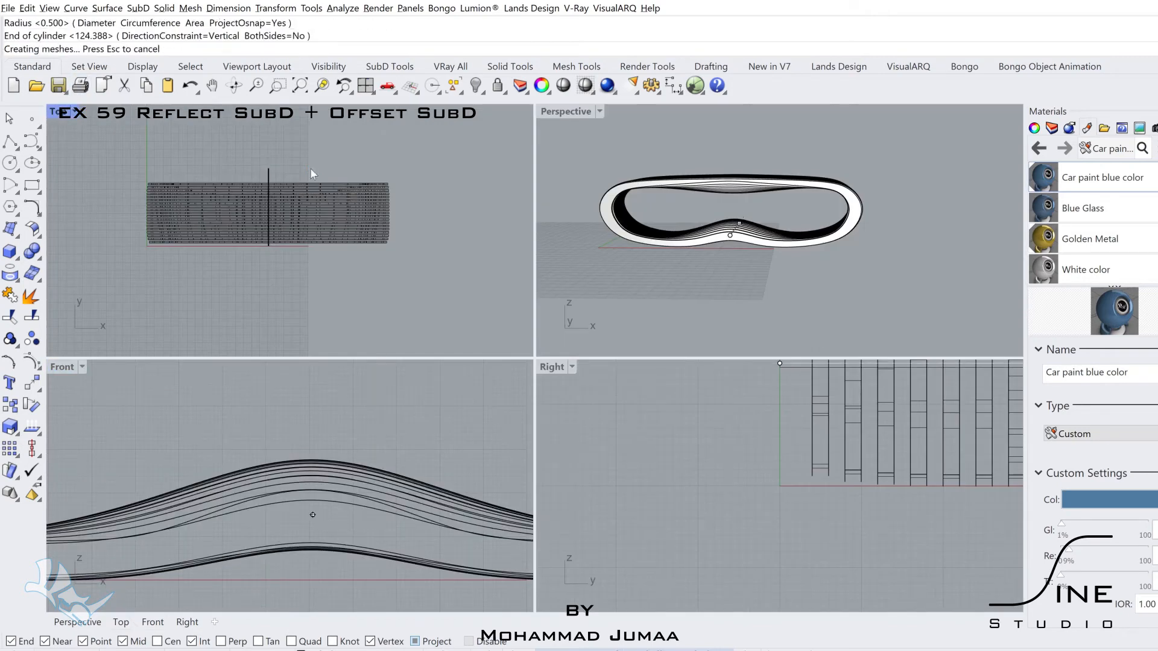
Shift the central rod along Y so it protrudes from both sides of the slats, and assign it the Golden Metal material.
scroll(266, 187, "down", 3)
left_click(258, 192)
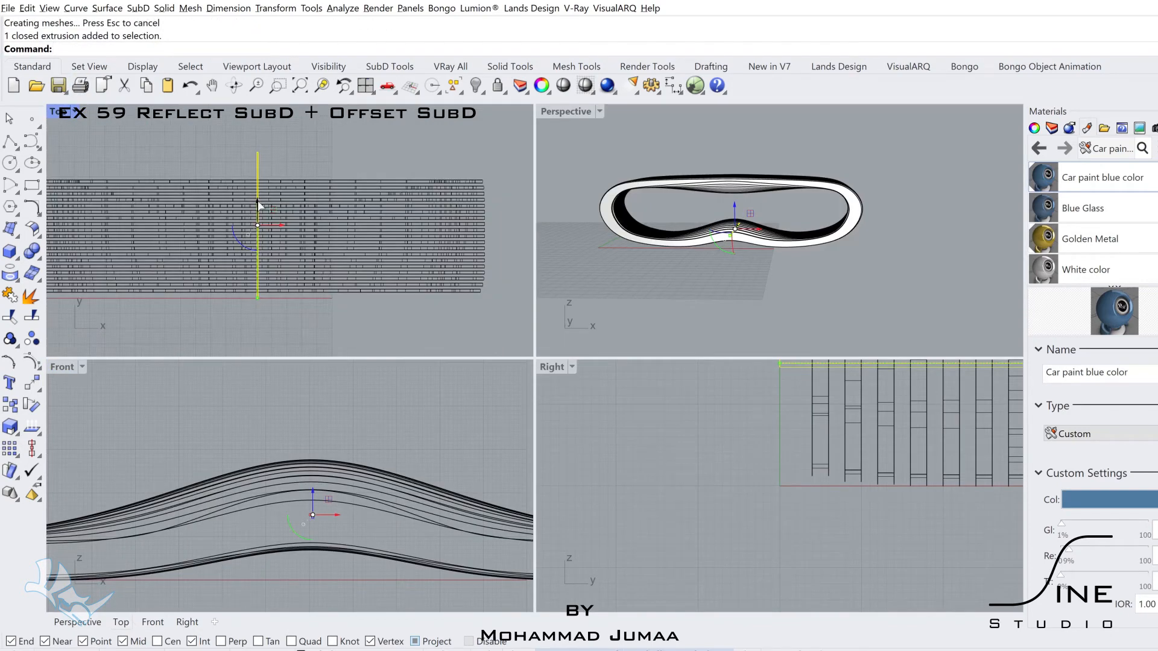
left_click(1090, 239)
right_click(1090, 239)
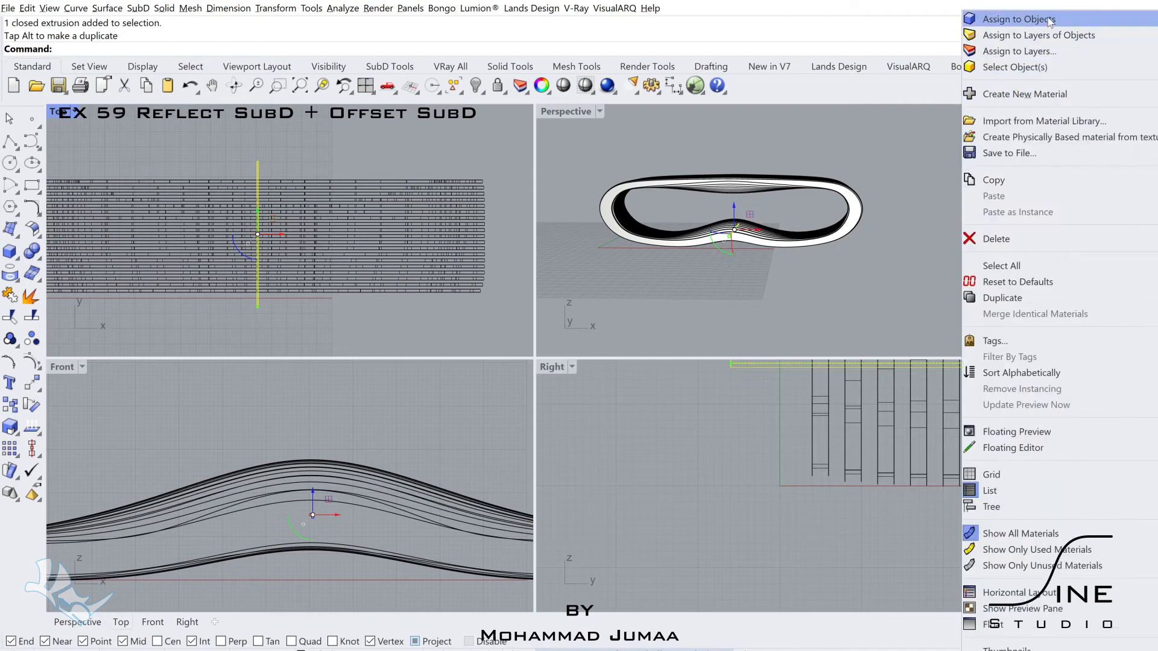
left_click(989, 18)
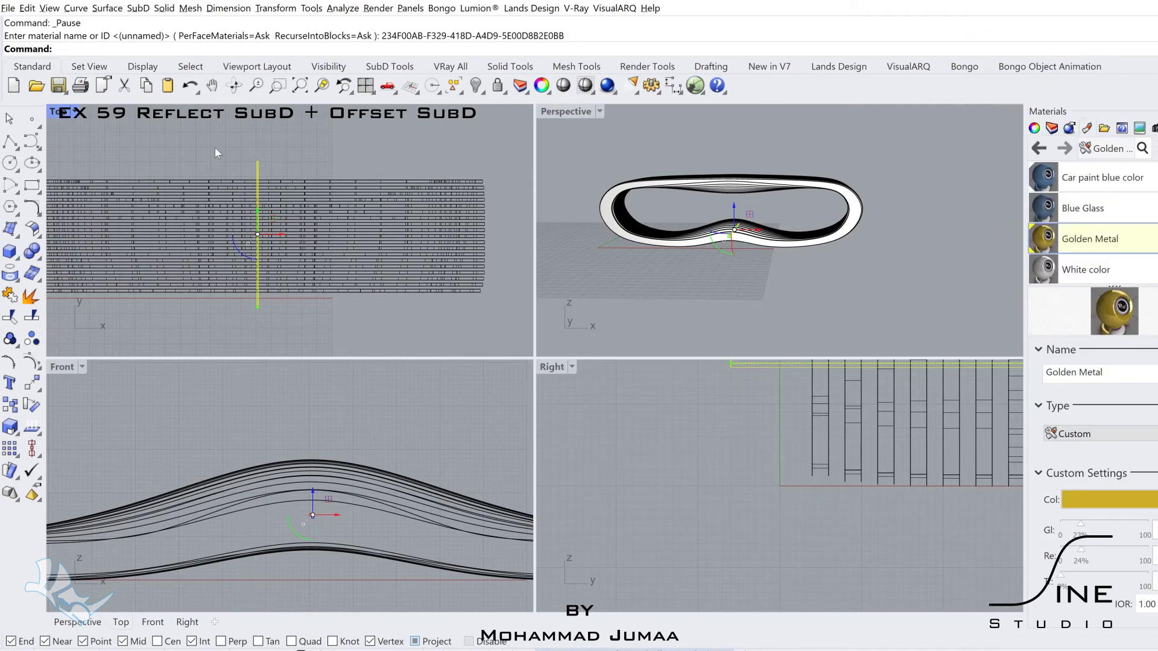
In the Front view, copy the rod to the right end, two places on the upper band and the lower-right bend.
double_click(63, 367)
scroll(334, 445, "down", 3)
left_click_drag(338, 420, 785, 334)
scroll(725, 310, "up", 6)
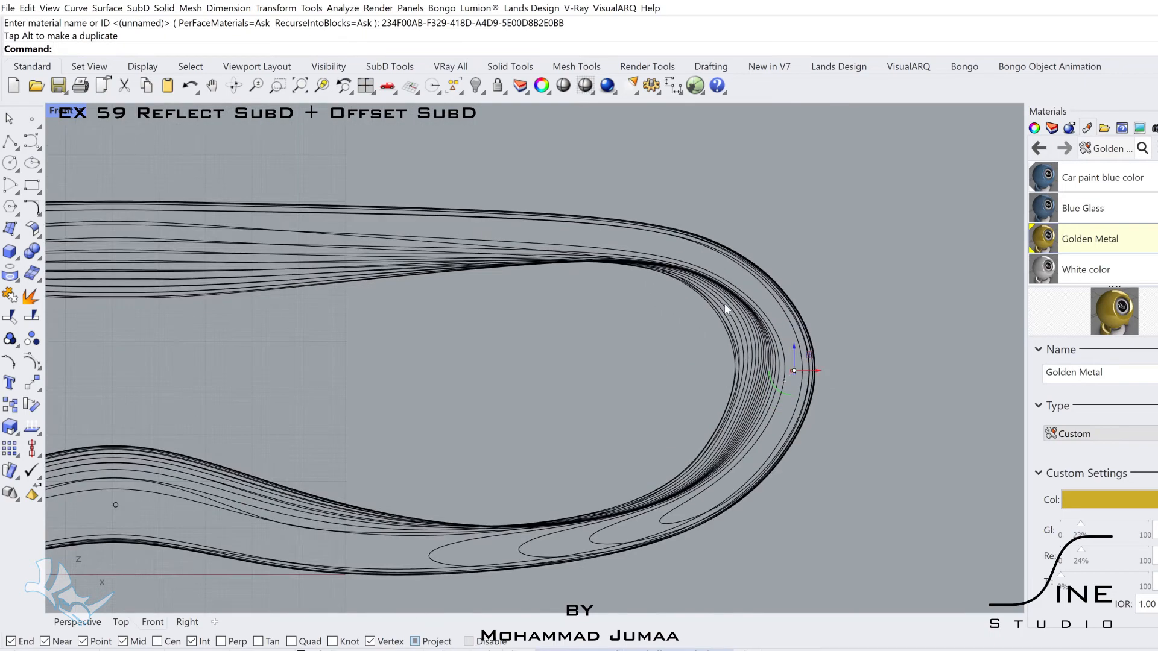
scroll(842, 389, "down", 2)
right_click_drag(850, 390, 896, 407)
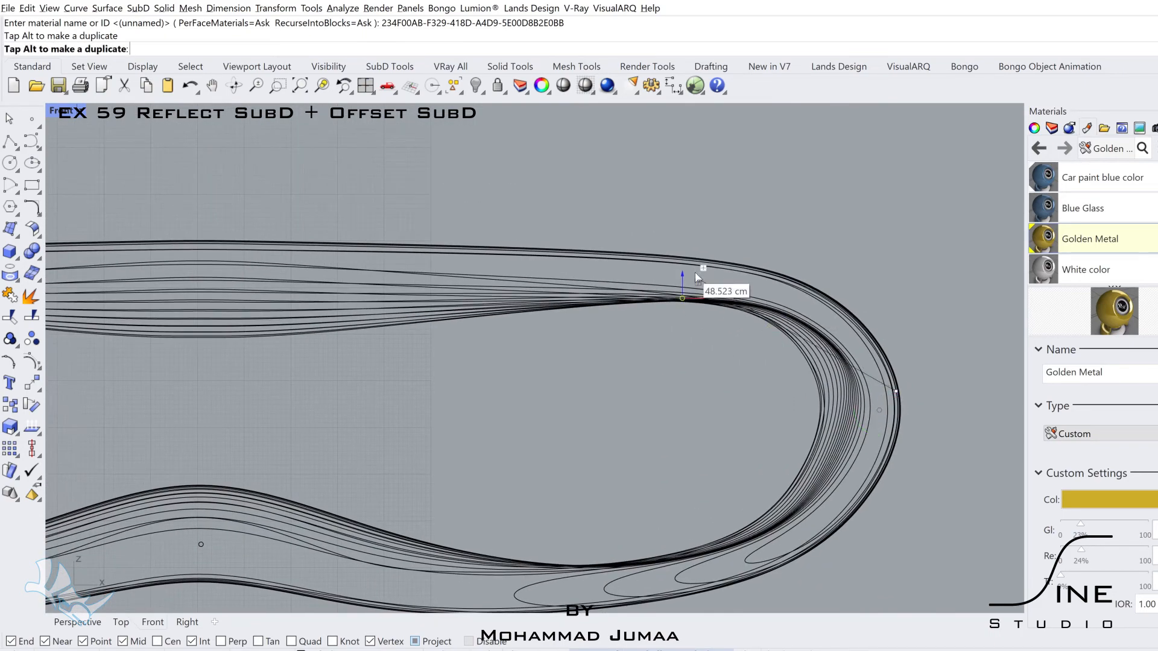
left_click_drag(694, 259, 693, 259)
right_click_drag(765, 281, 905, 300)
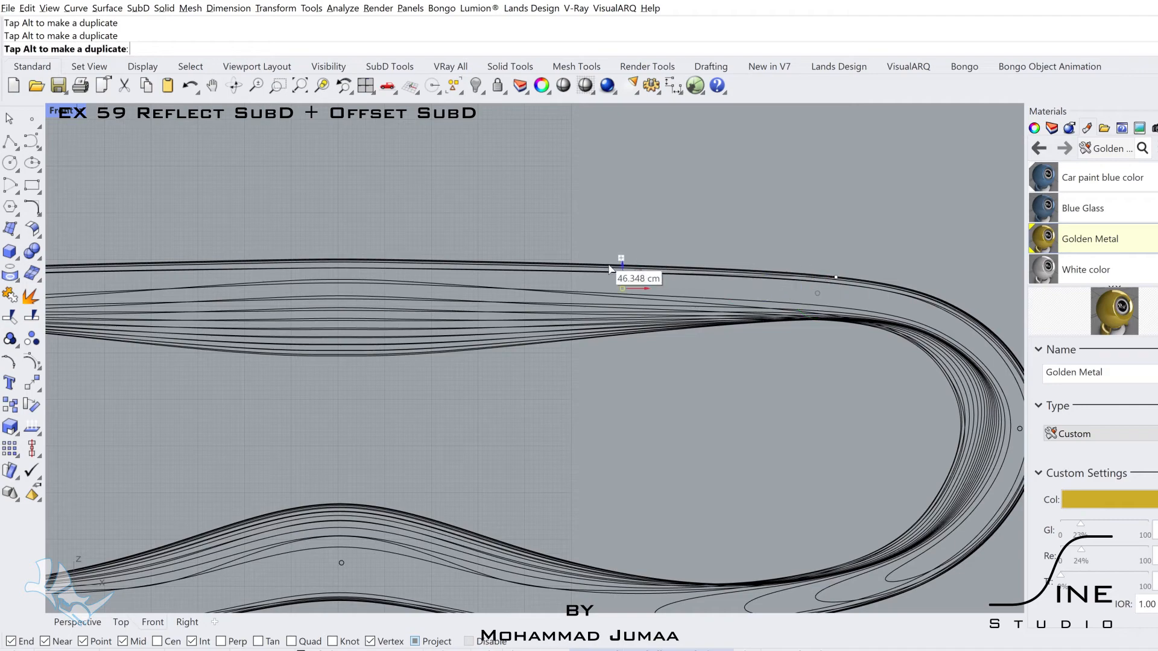
left_click_drag(607, 269, 608, 270)
scroll(663, 253, "down", 5)
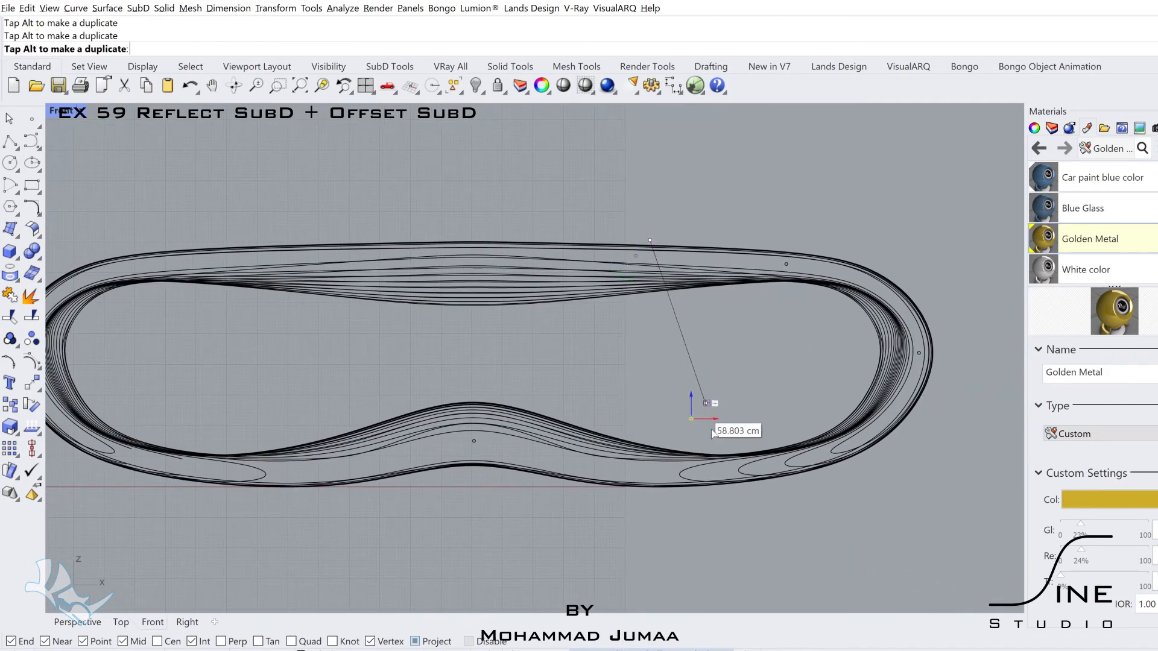
Mirror the four copied rods to the left half about a vertical plane through the central rod.
left_click_drag(590, 200, 959, 512)
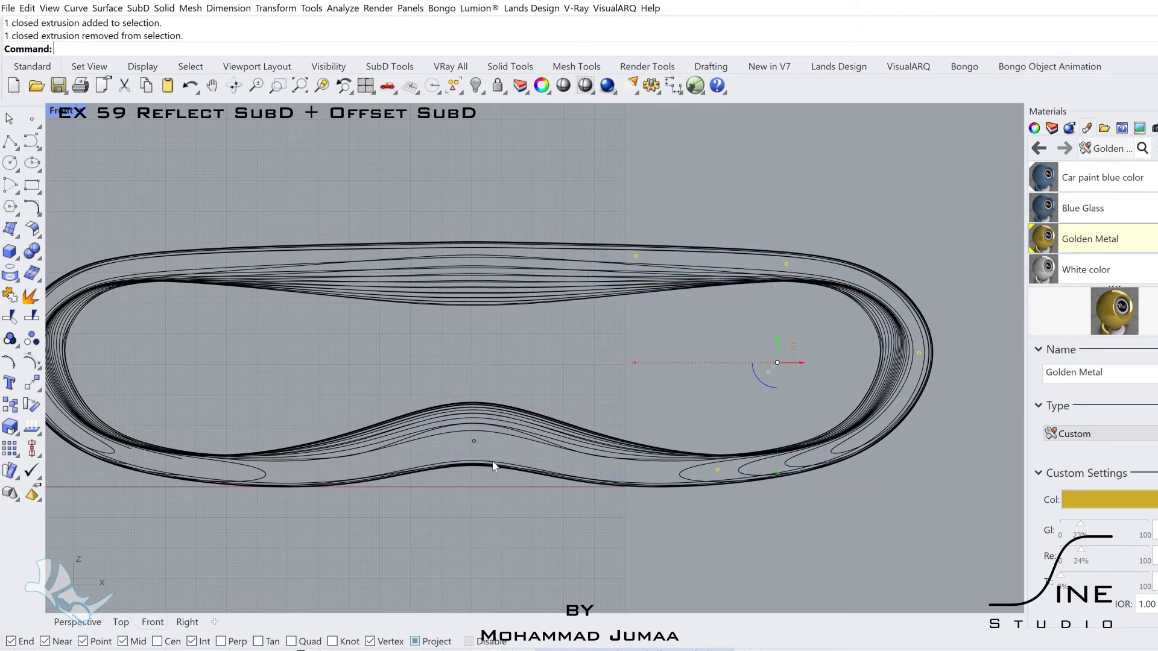
right_click_drag(482, 351, 548, 348)
type("M")
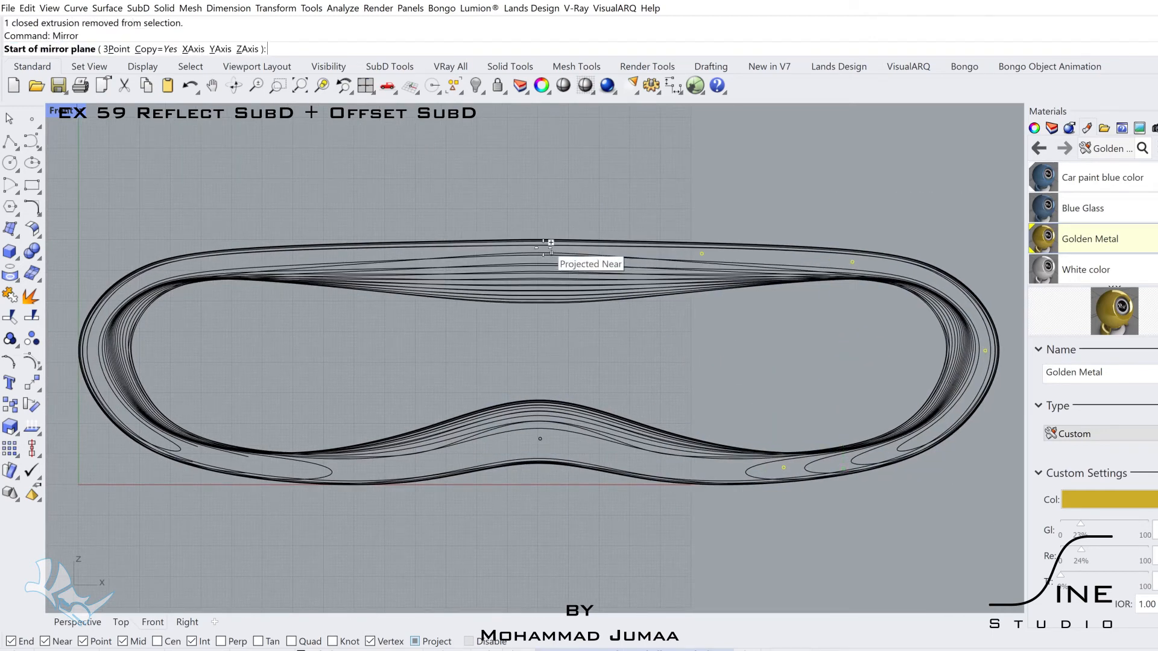
left_click(541, 439)
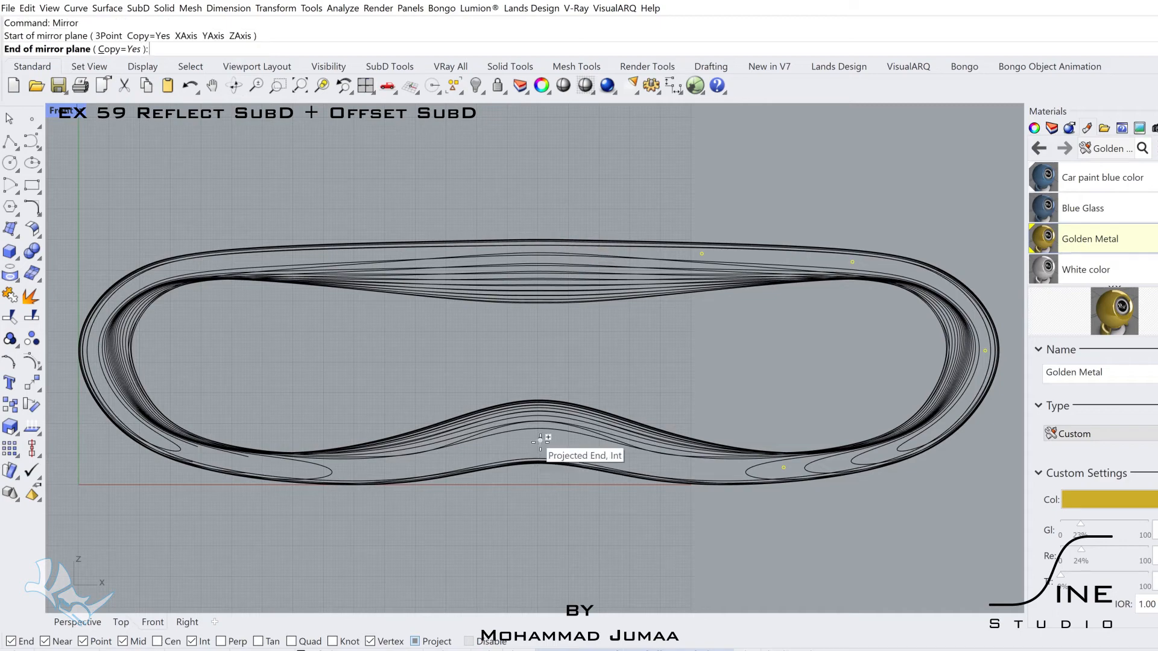
left_click(540, 493)
right_click_drag(422, 454, 438, 452)
key("Escape")
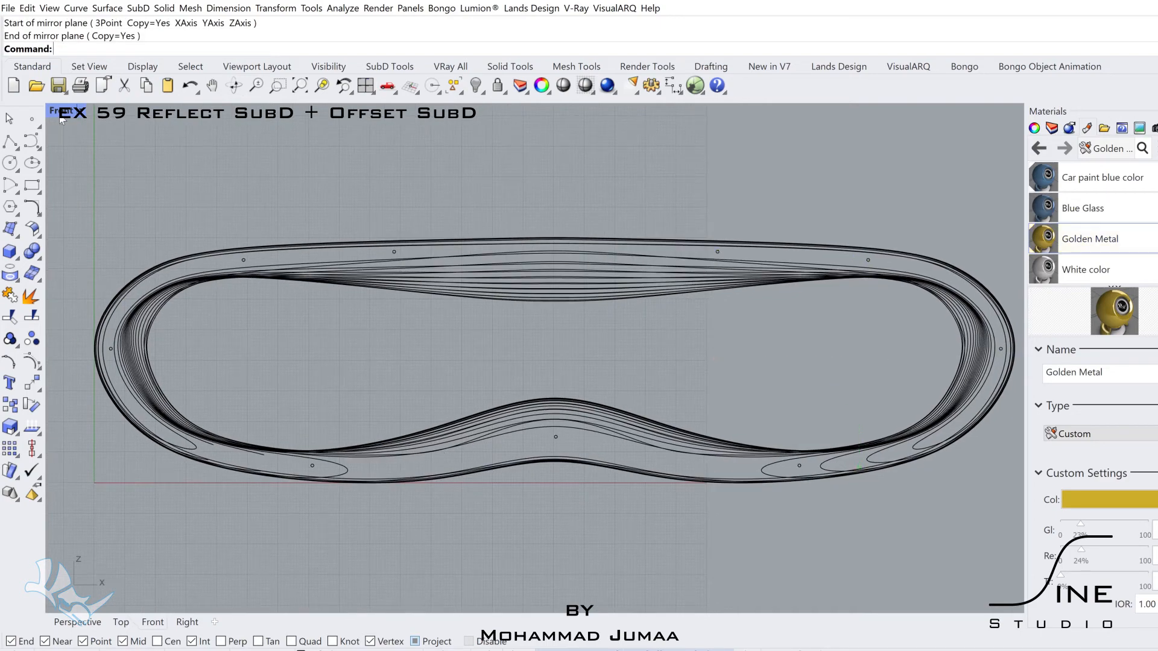
Select all objects that use the Golden Metal material and check the rods in the Perspective and four-view layouts.
double_click(66, 113)
double_click(548, 117)
right_click_drag(549, 121, 579, 267)
right_click(1105, 306)
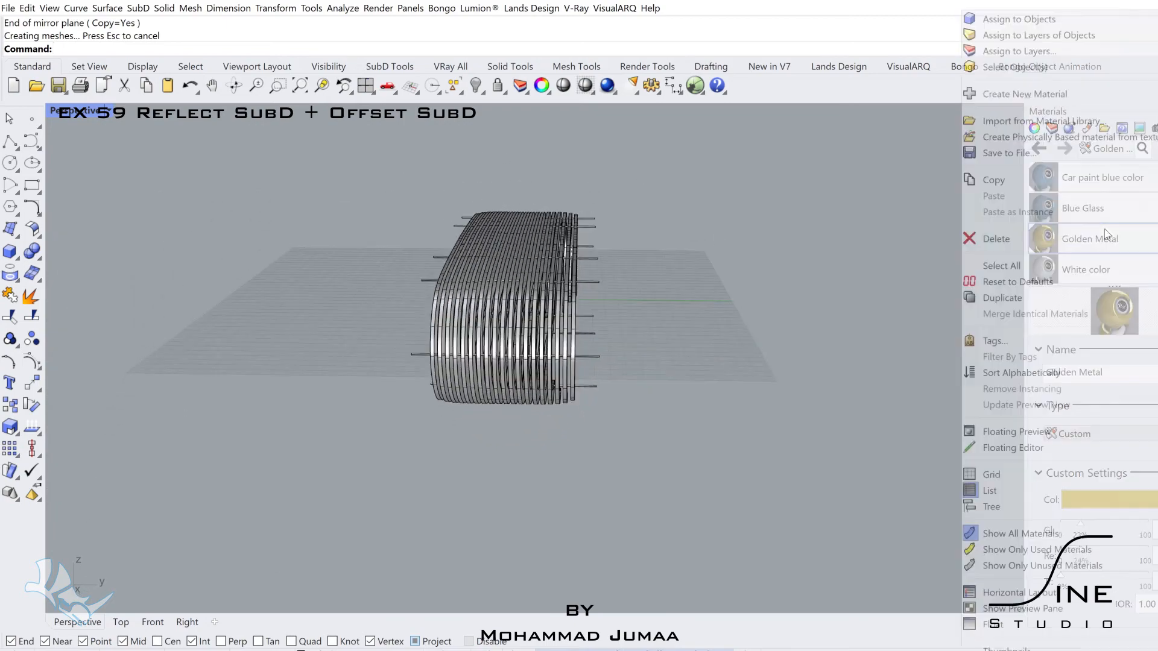
left_click(1025, 68)
double_click(85, 118)
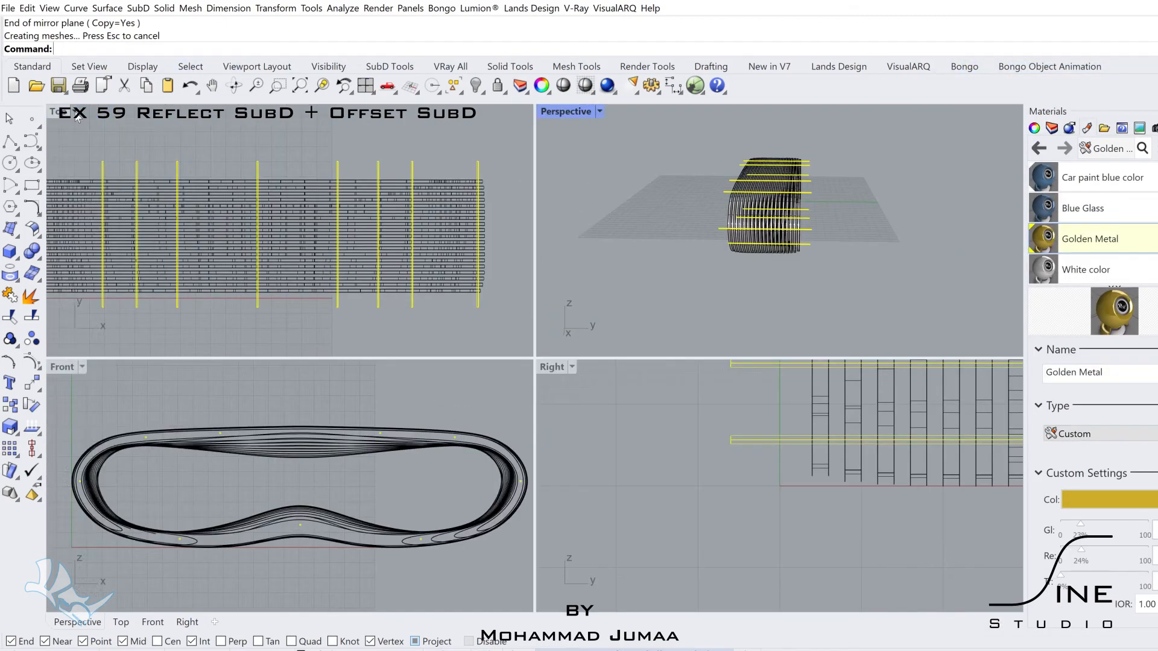
In the Top view, move the rear end faces of all rods flush with the outer edge of the rearmost slat.
double_click(56, 111)
left_click(135, 180)
right_click_drag(235, 222, 349, 230)
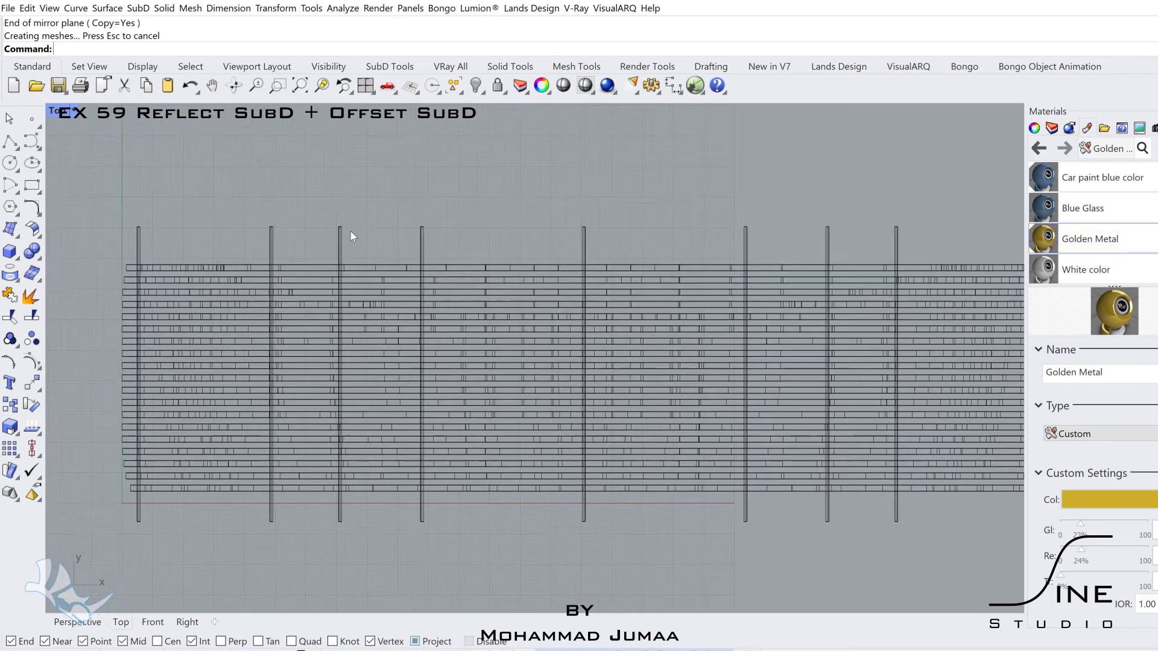
scroll(356, 229, "down", 2)
left_click_drag(936, 247, 950, 253)
type("move")
key("Return")
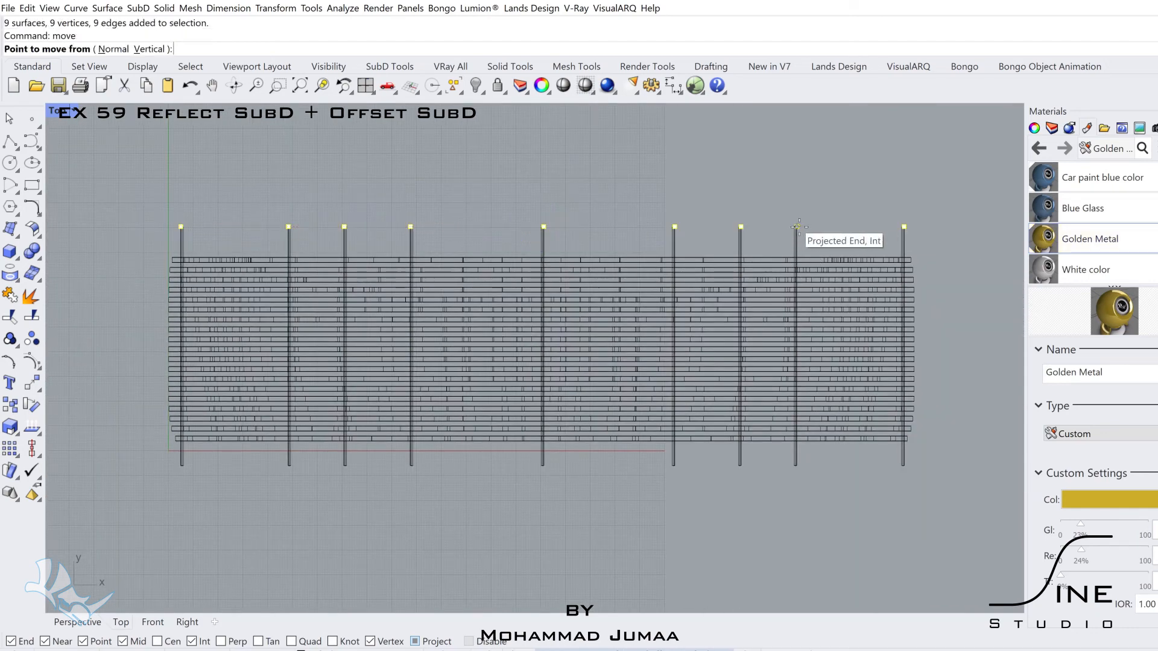
left_click(796, 228)
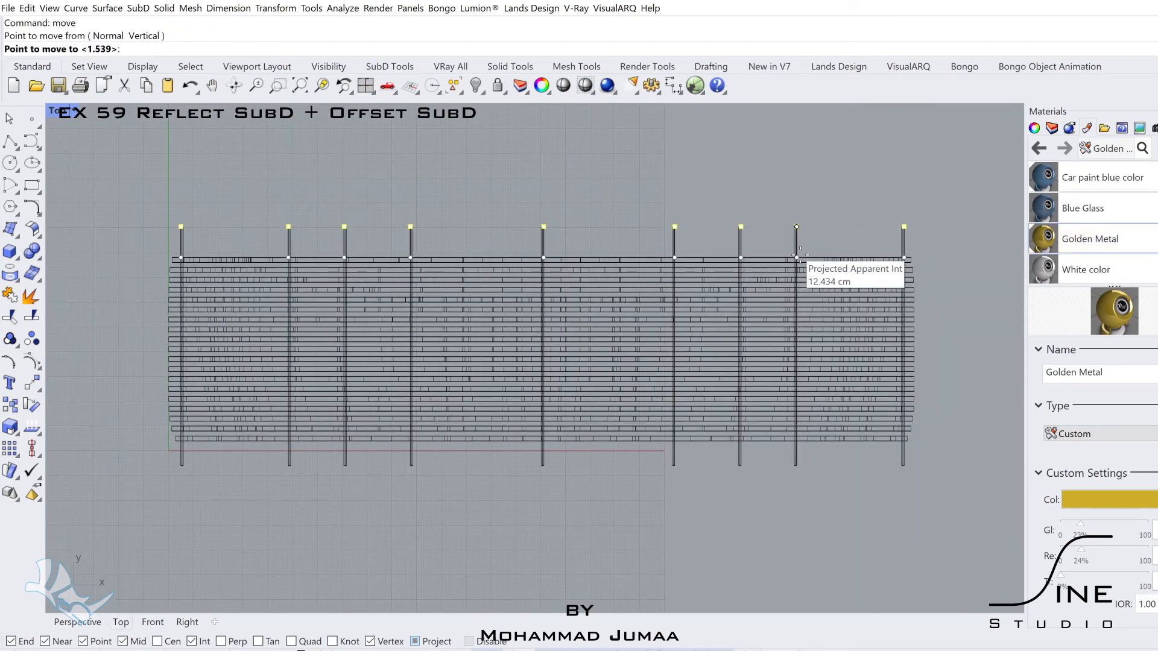
left_click(800, 259)
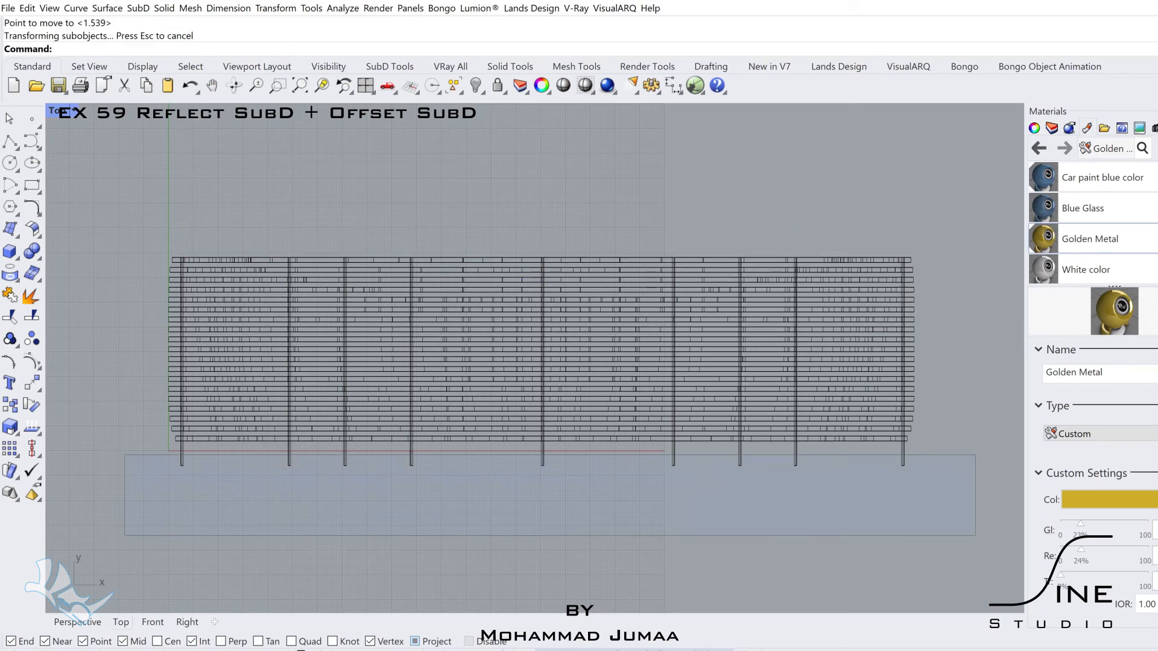
Move the front end faces of all rods flush with the outer edge of the frontmost slat.
left_click_drag(975, 536, 975, 536)
type("move")
key("Return")
scroll(832, 461, "up", 5)
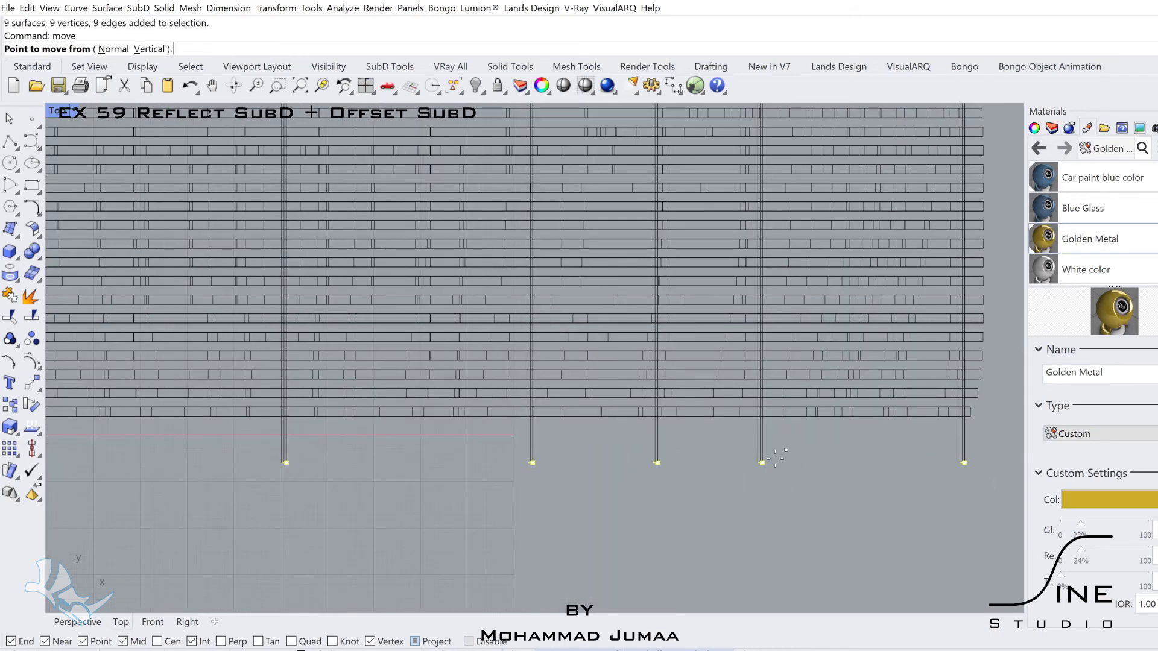
left_click(767, 462)
left_click(766, 419)
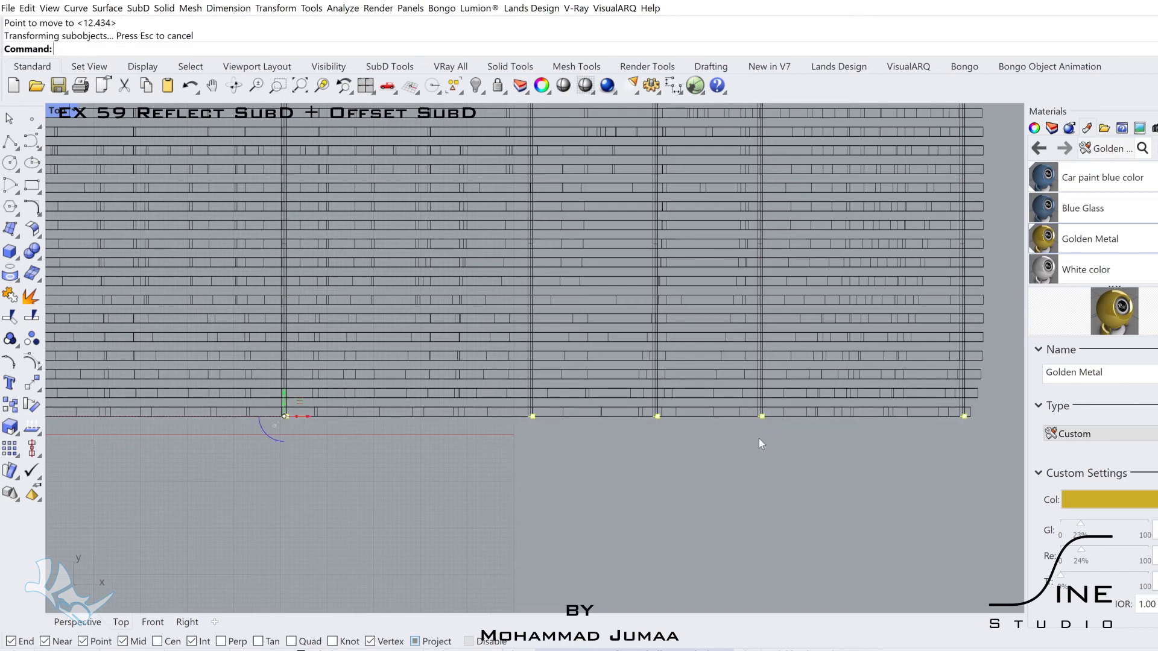
scroll(742, 485, "down", 3)
scroll(740, 482, "down", 3)
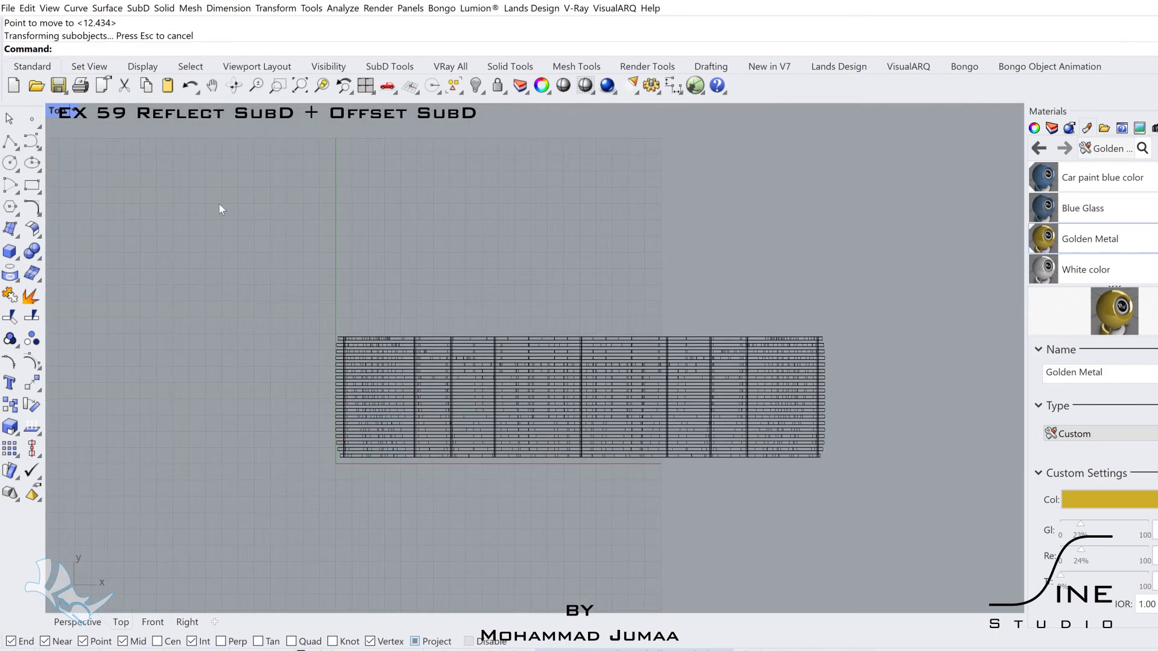
Show the maximized Perspective view in Rendered display mode, looking at the rods protruding from the lower band.
double_click(61, 111)
double_click(544, 112)
key("ctrl+alt+r")
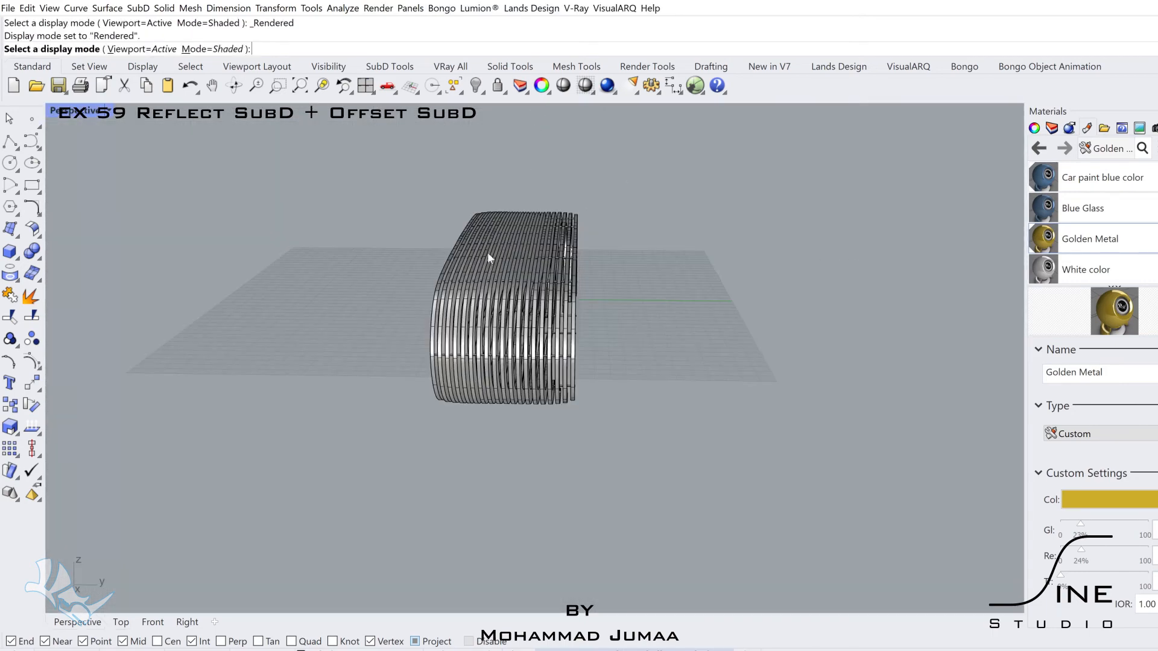
right_click_drag(488, 259, 537, 414)
scroll(537, 414, "up", 5)
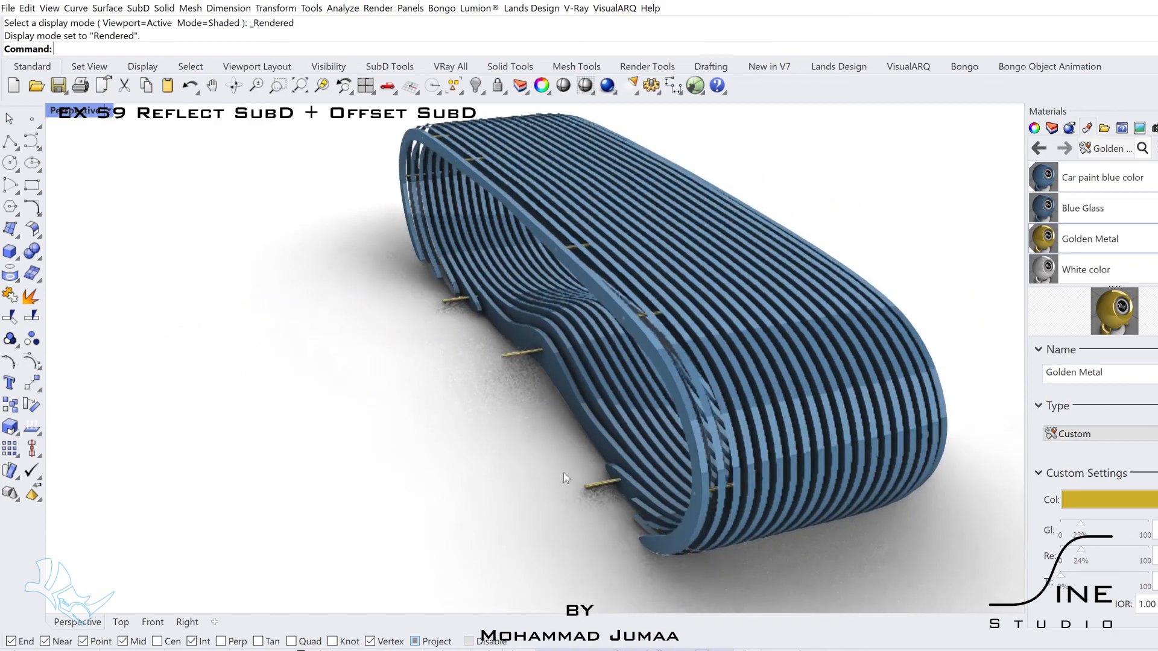
Align the nearest lower rod's protruding end face with its outermost slat using Set Points, with only Set Y and Align to World.
scroll(578, 486, "up", 3)
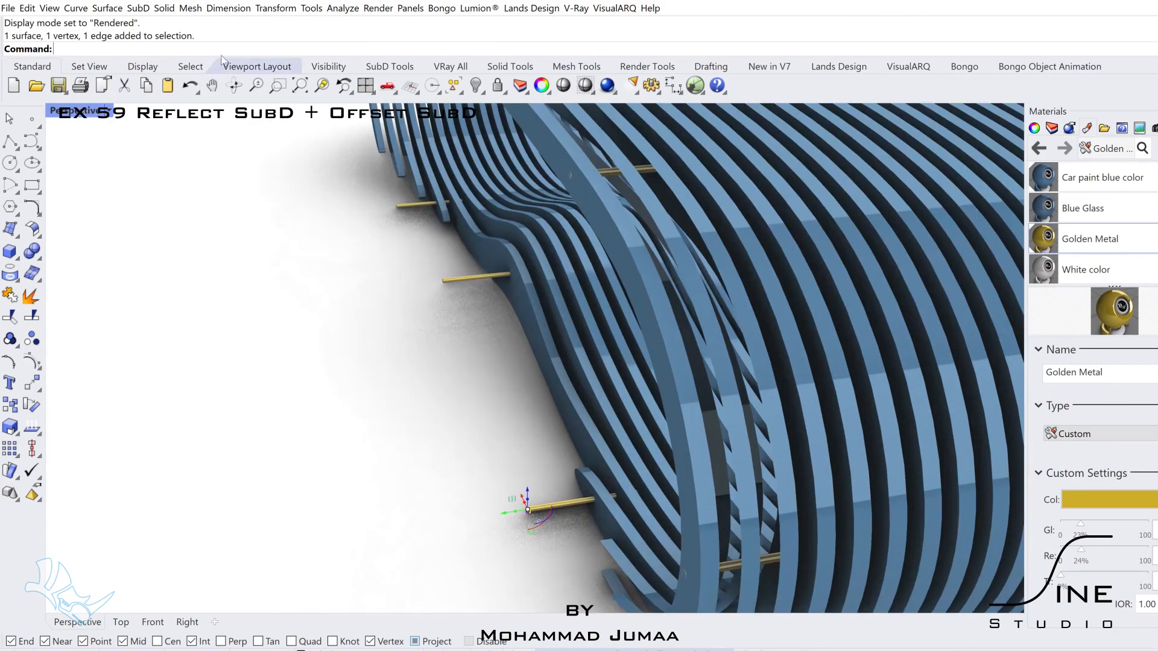
left_click(275, 8)
left_click(304, 184)
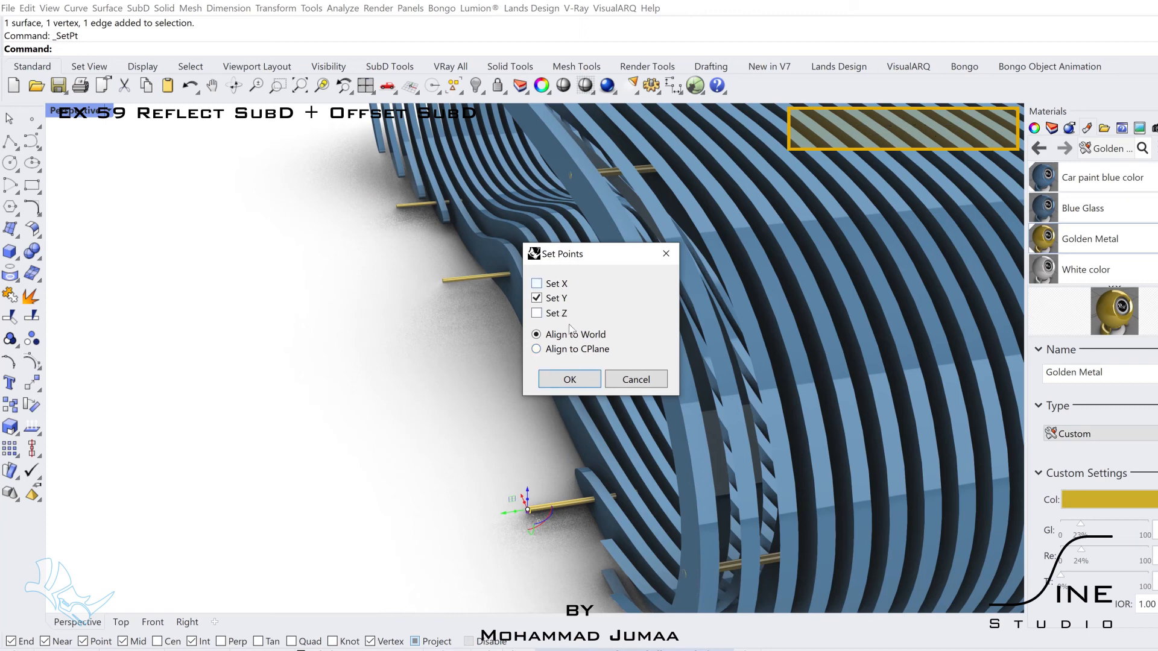
left_click(569, 379)
left_click(582, 482)
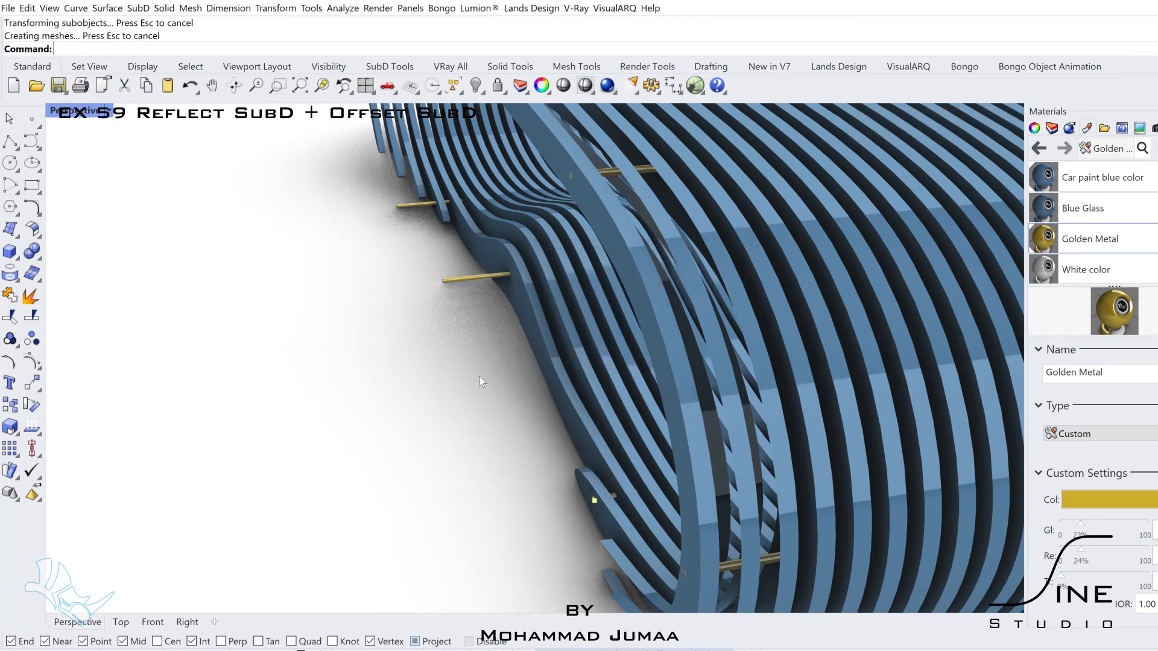
Align the protruding end faces of the central and far lower rods with their adjoining slats, setting only world Y.
right_click_drag(481, 383, 436, 342)
right_click(530, 333)
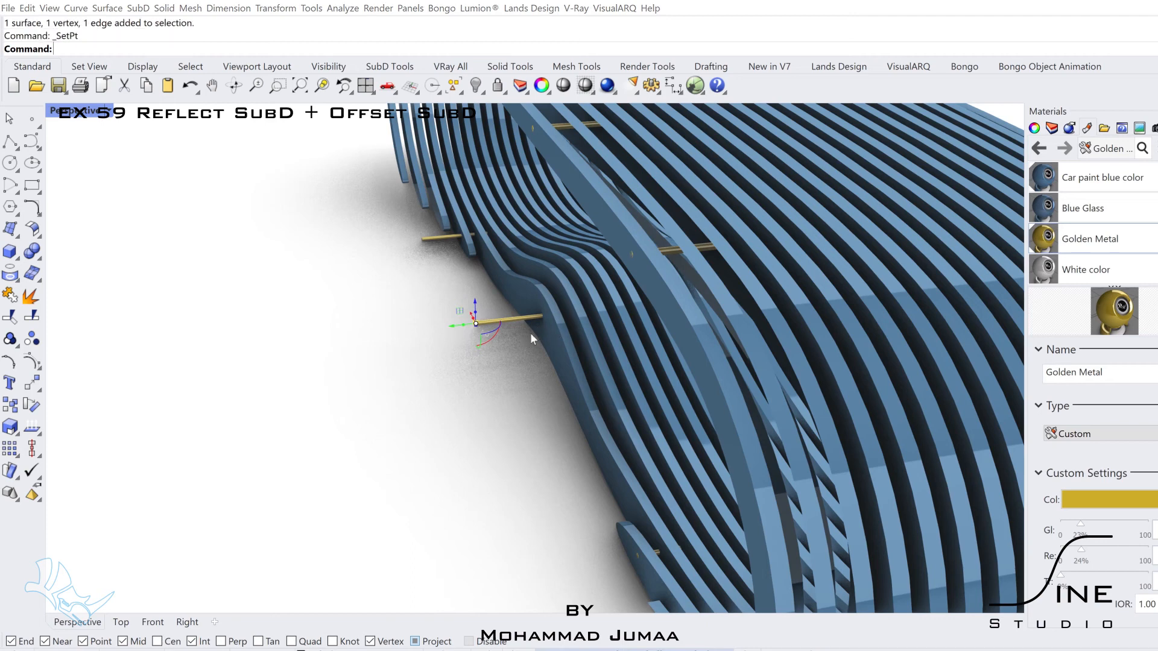
left_click(553, 381)
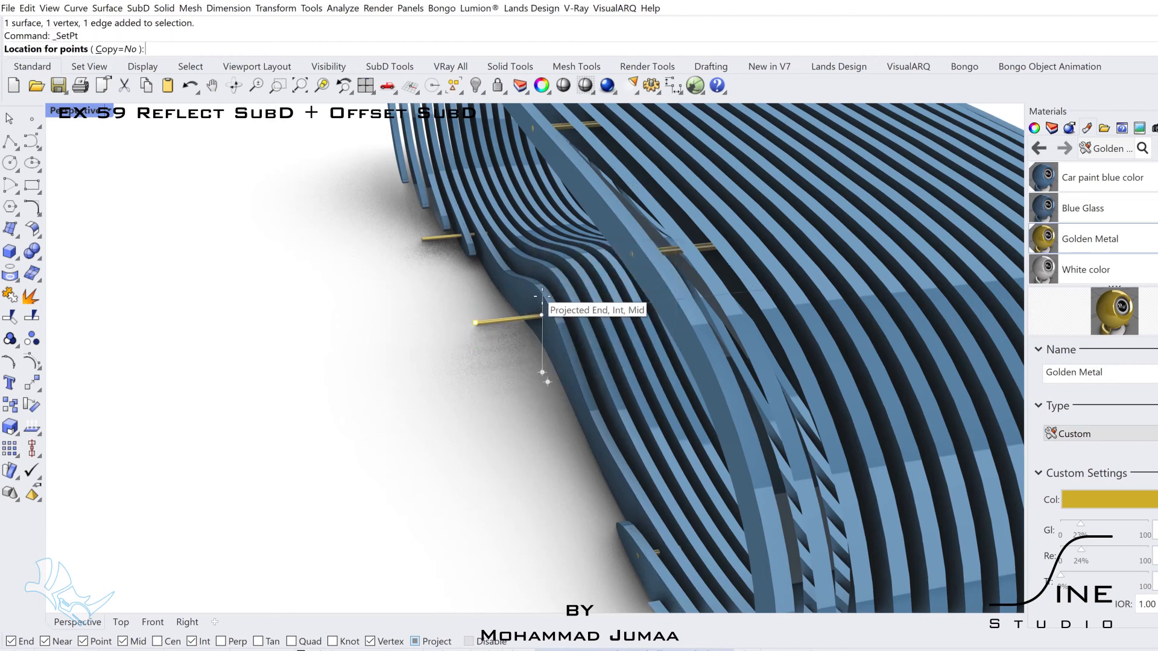
left_click(541, 296)
right_click(441, 287)
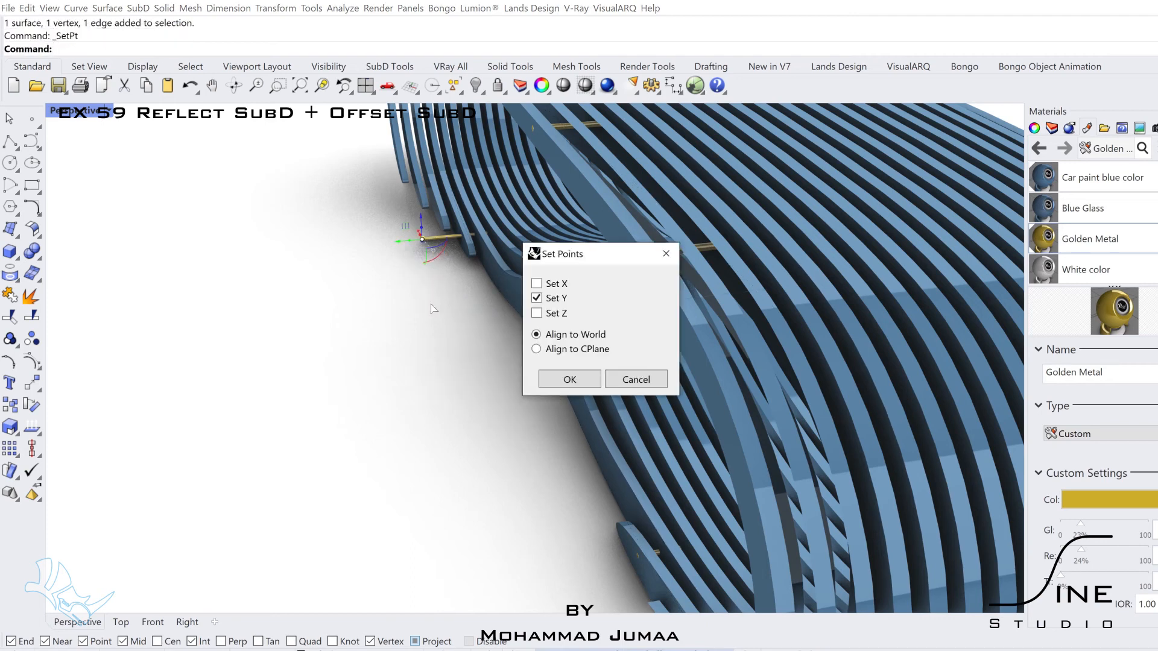
key("Return")
left_click(469, 246)
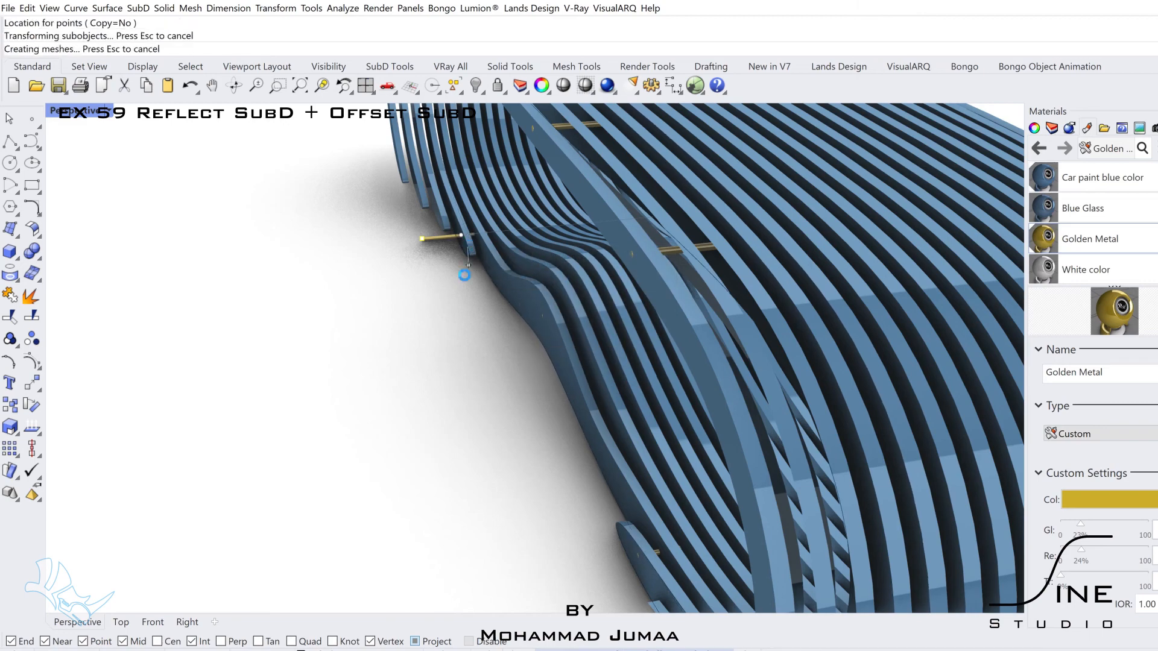
Examine the finished rendered slatted form from an angled view and from the front.
scroll(456, 349, "down", 10)
right_click_drag(573, 445, 750, 279)
left_click(571, 313)
key("Escape")
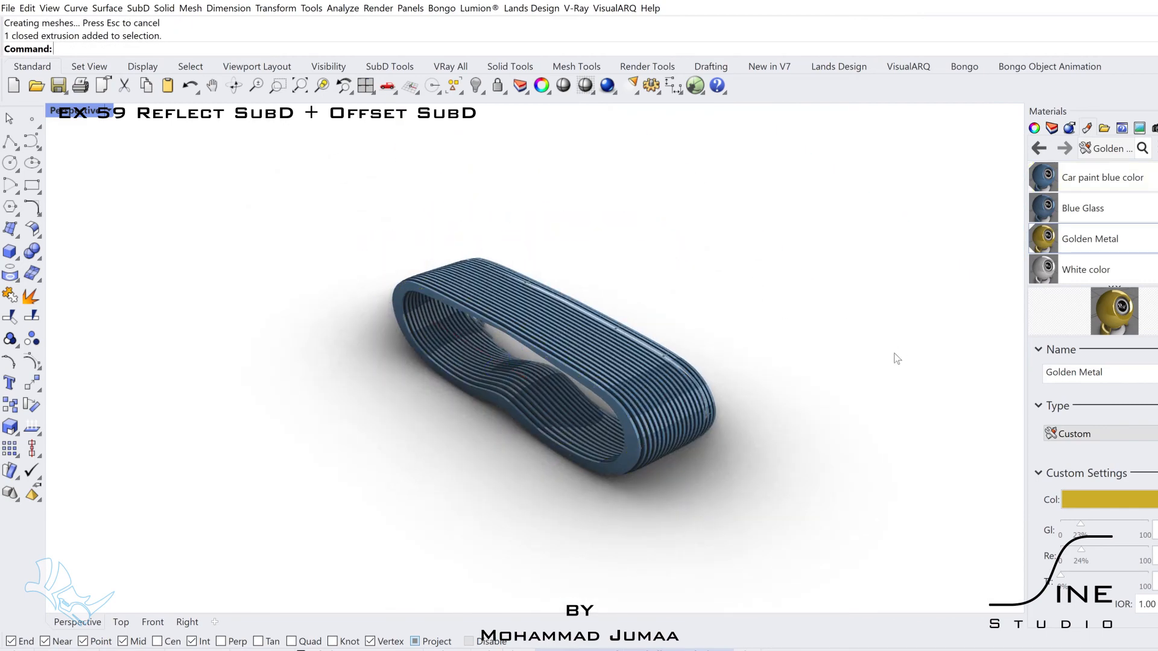
right_click_drag(902, 444, 524, 426)
right_click_drag(534, 425, 615, 447)
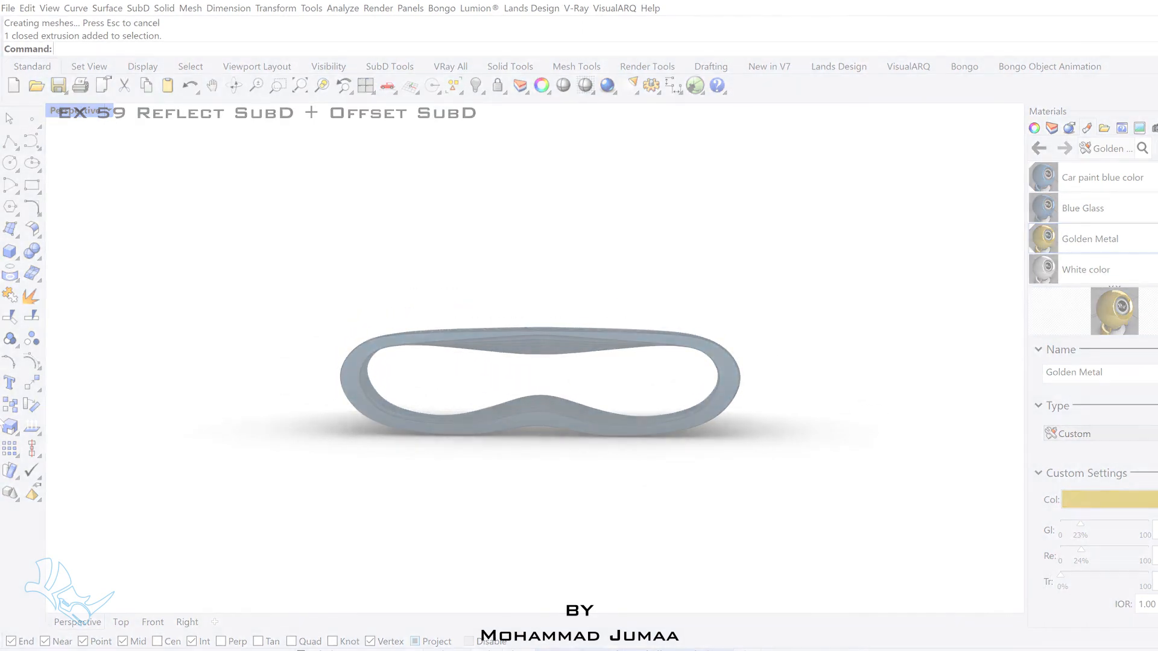